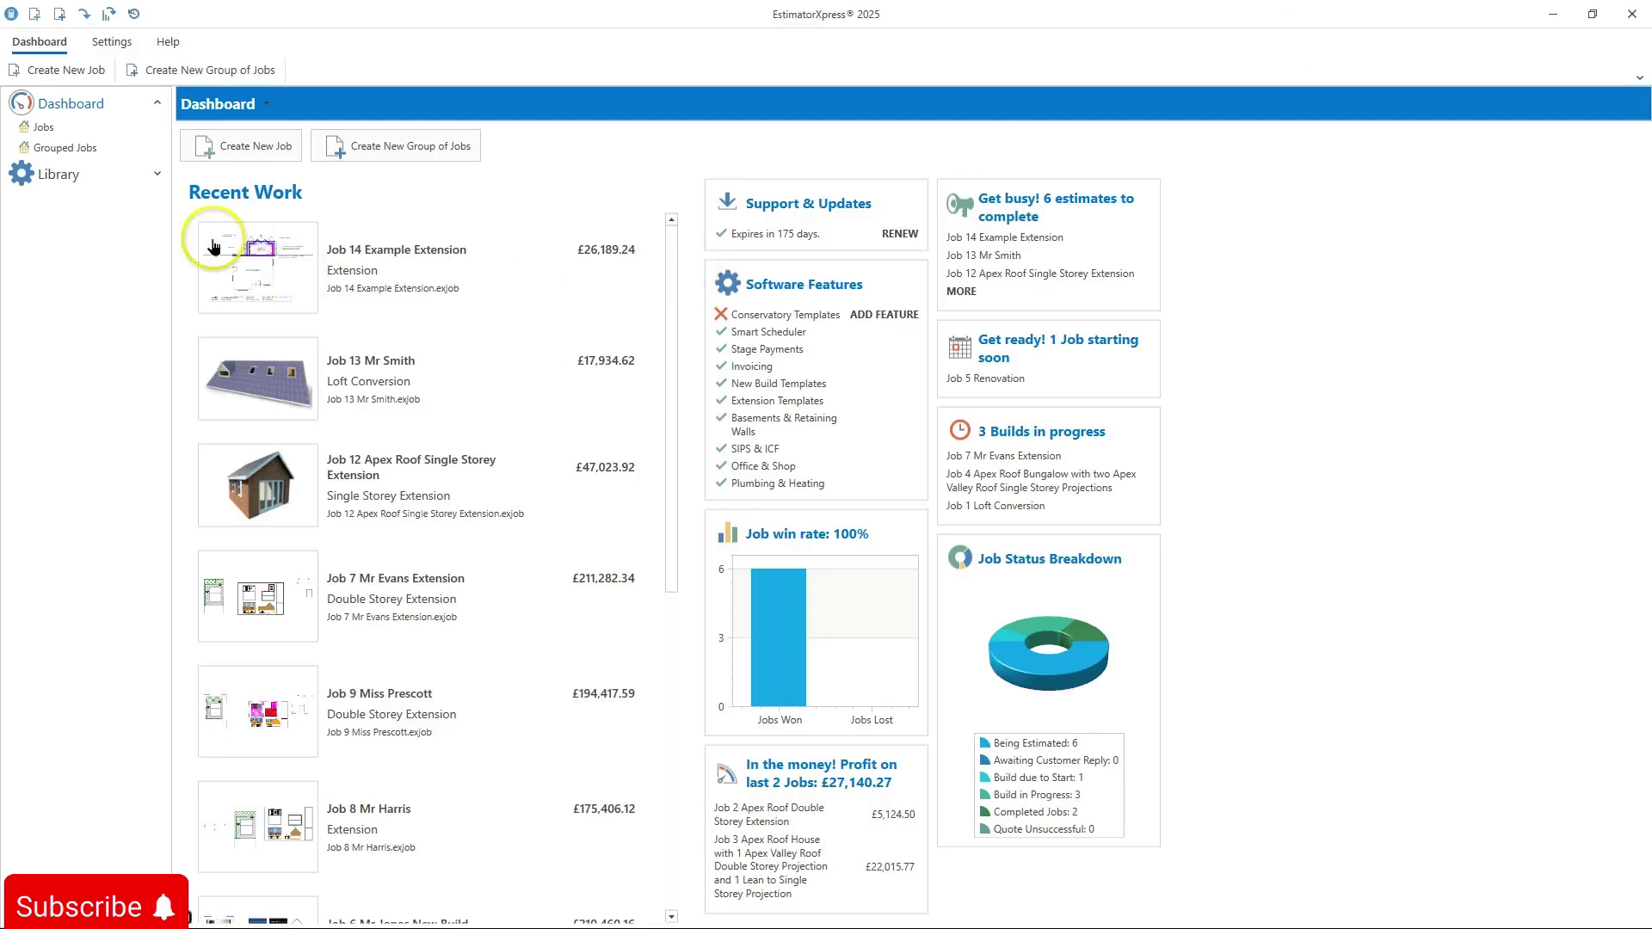
Search the Master Price Book's material resources for "Tile" and view the matching labour resources
{"action": "left_click", "coordinate": [55, 175]}
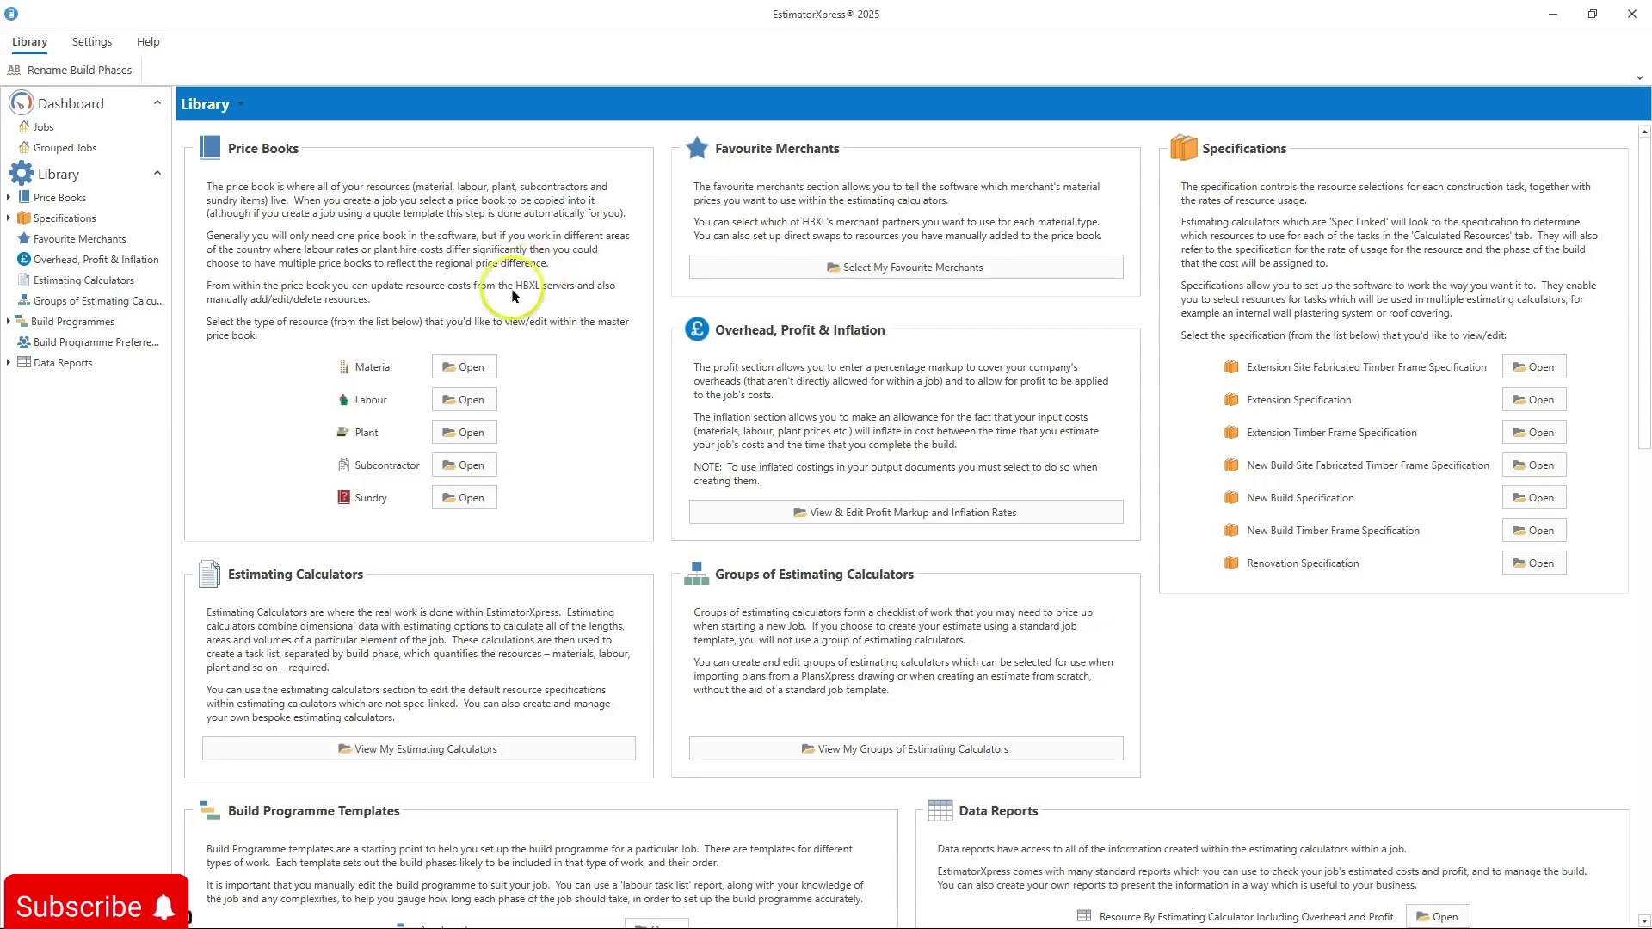
{"action": "left_click", "coordinate": [464, 367]}
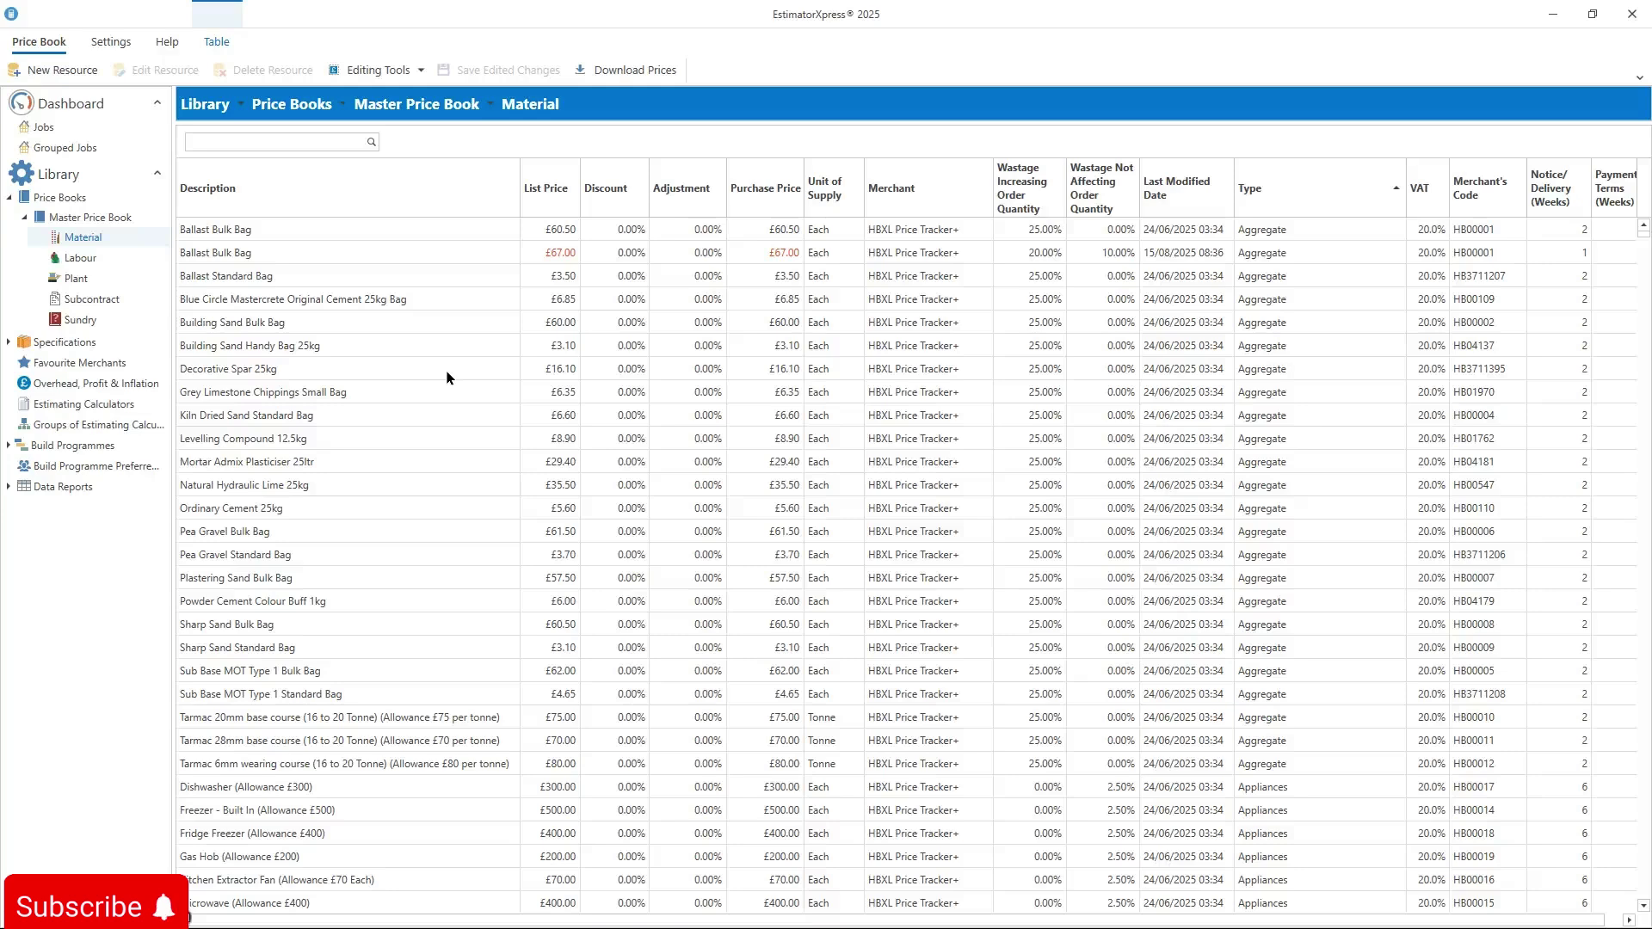
{"action": "left_click", "coordinate": [288, 141]}
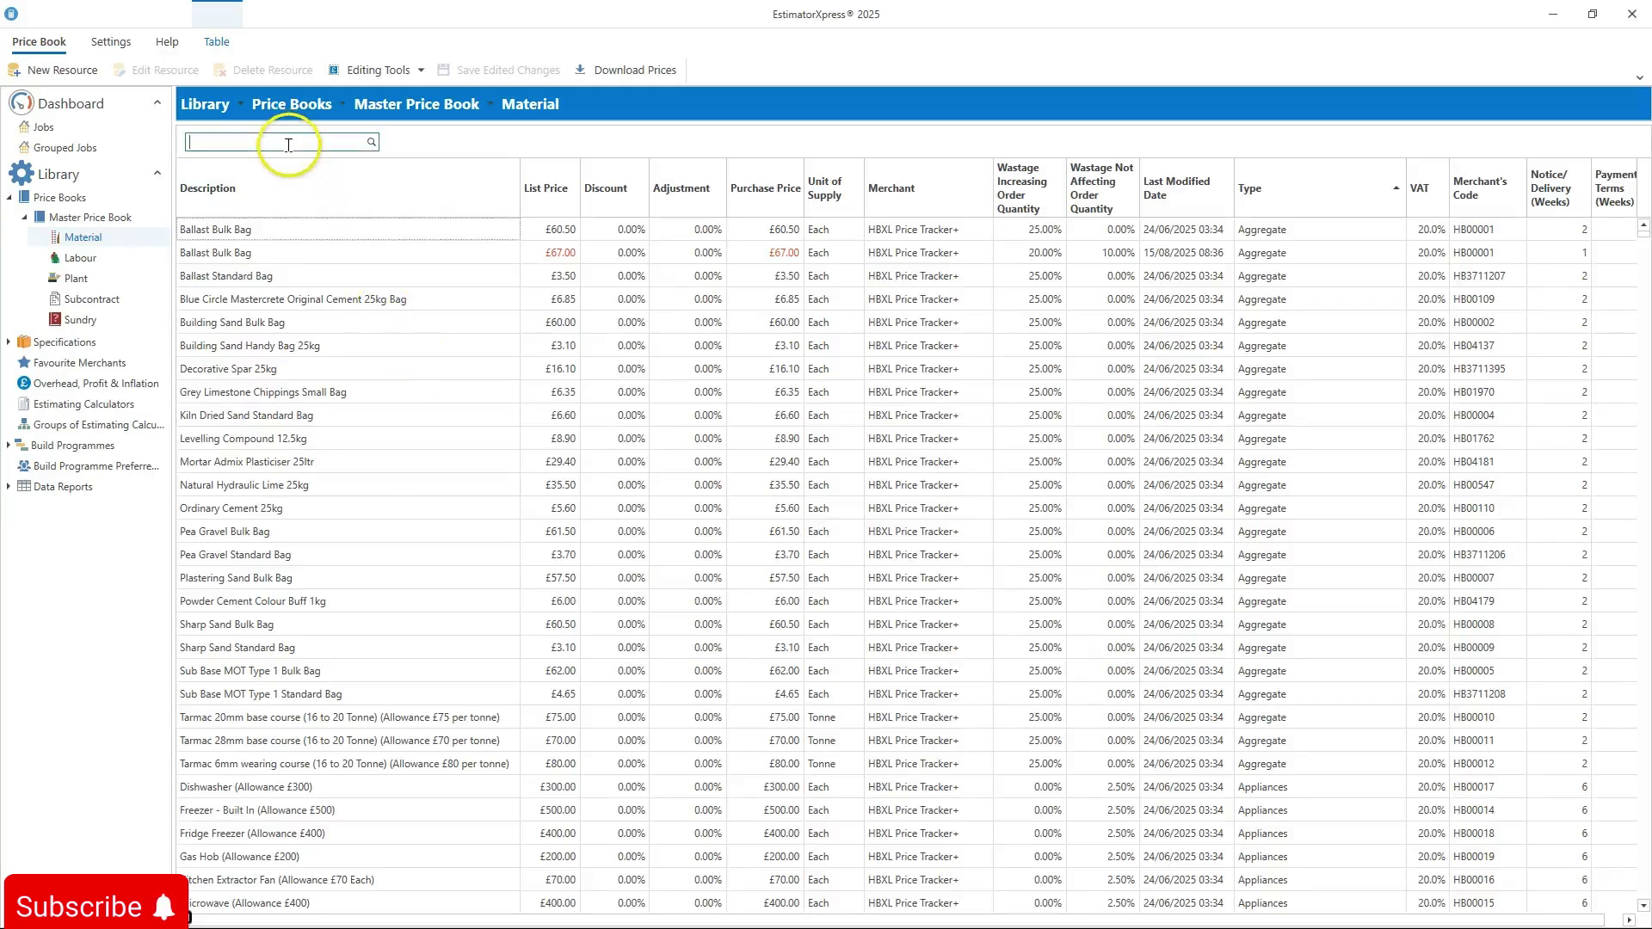
{"action": "type", "text": "Tilw"}
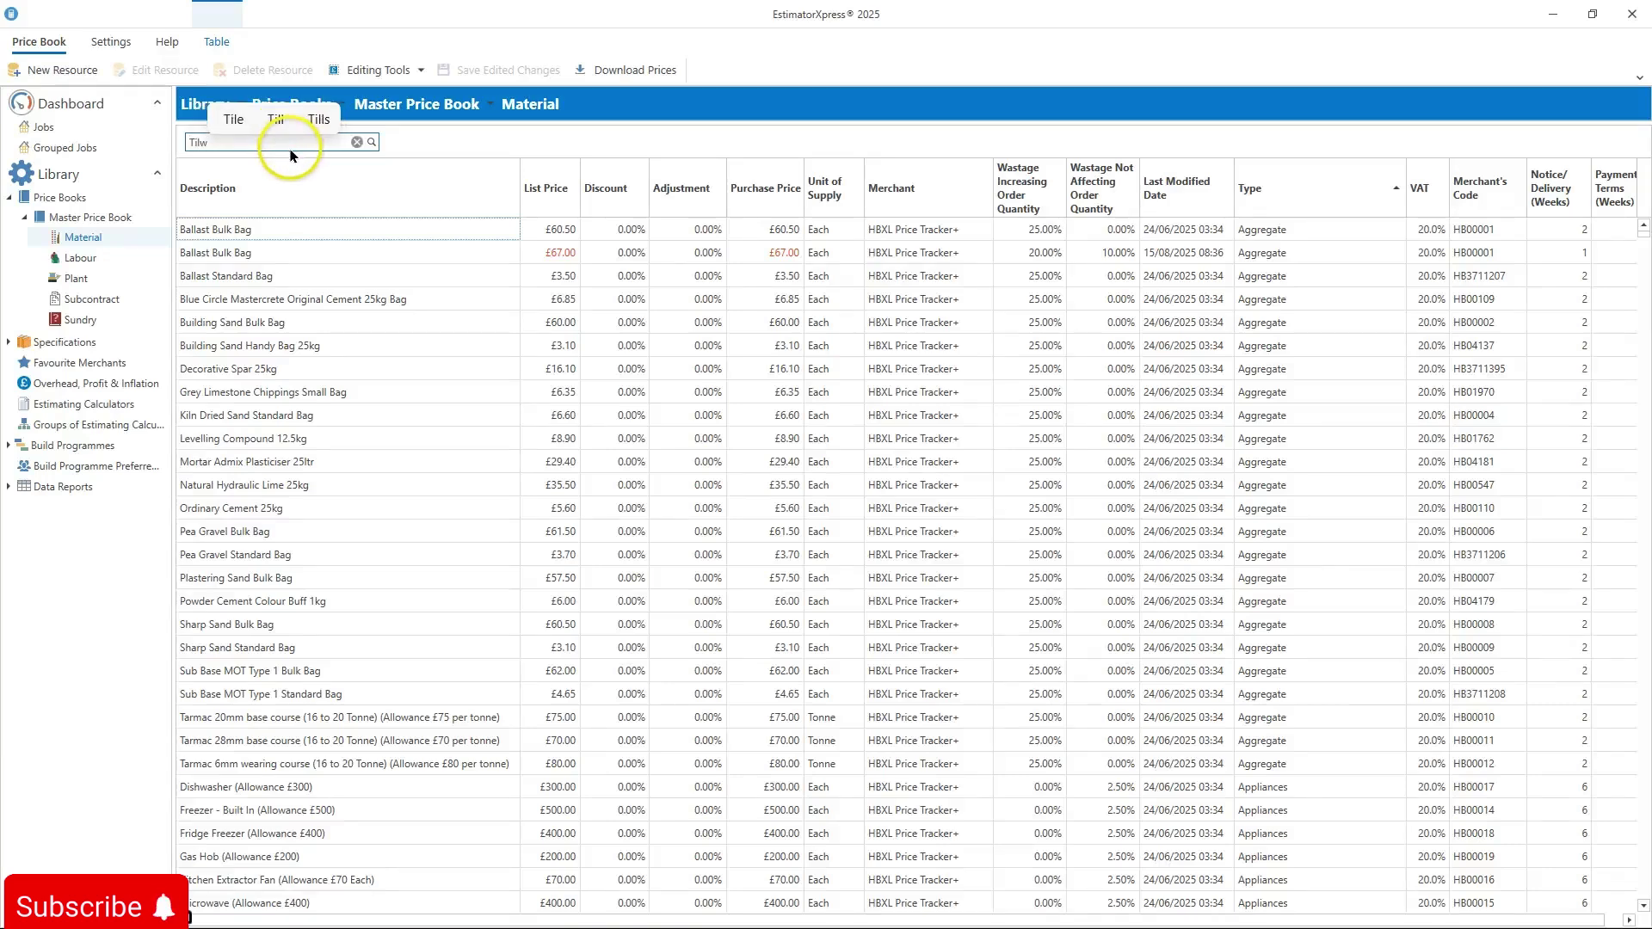
{"action": "key", "text": "Up"}
{"action": "key", "text": "Return"}
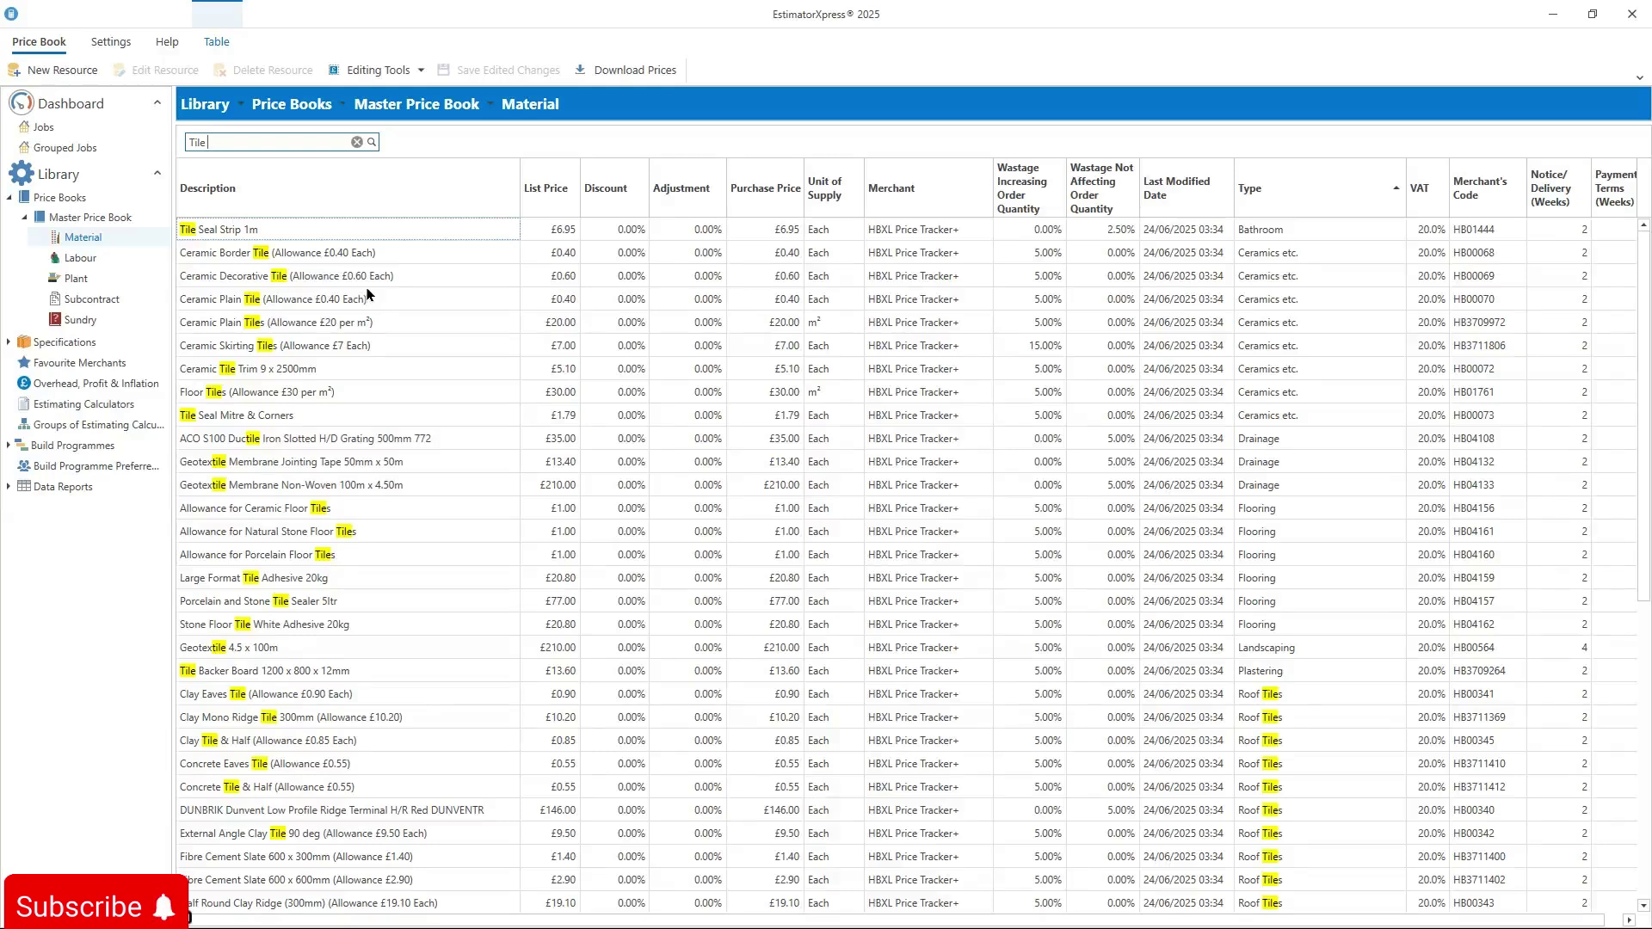
{"action": "left_click", "coordinate": [82, 258]}
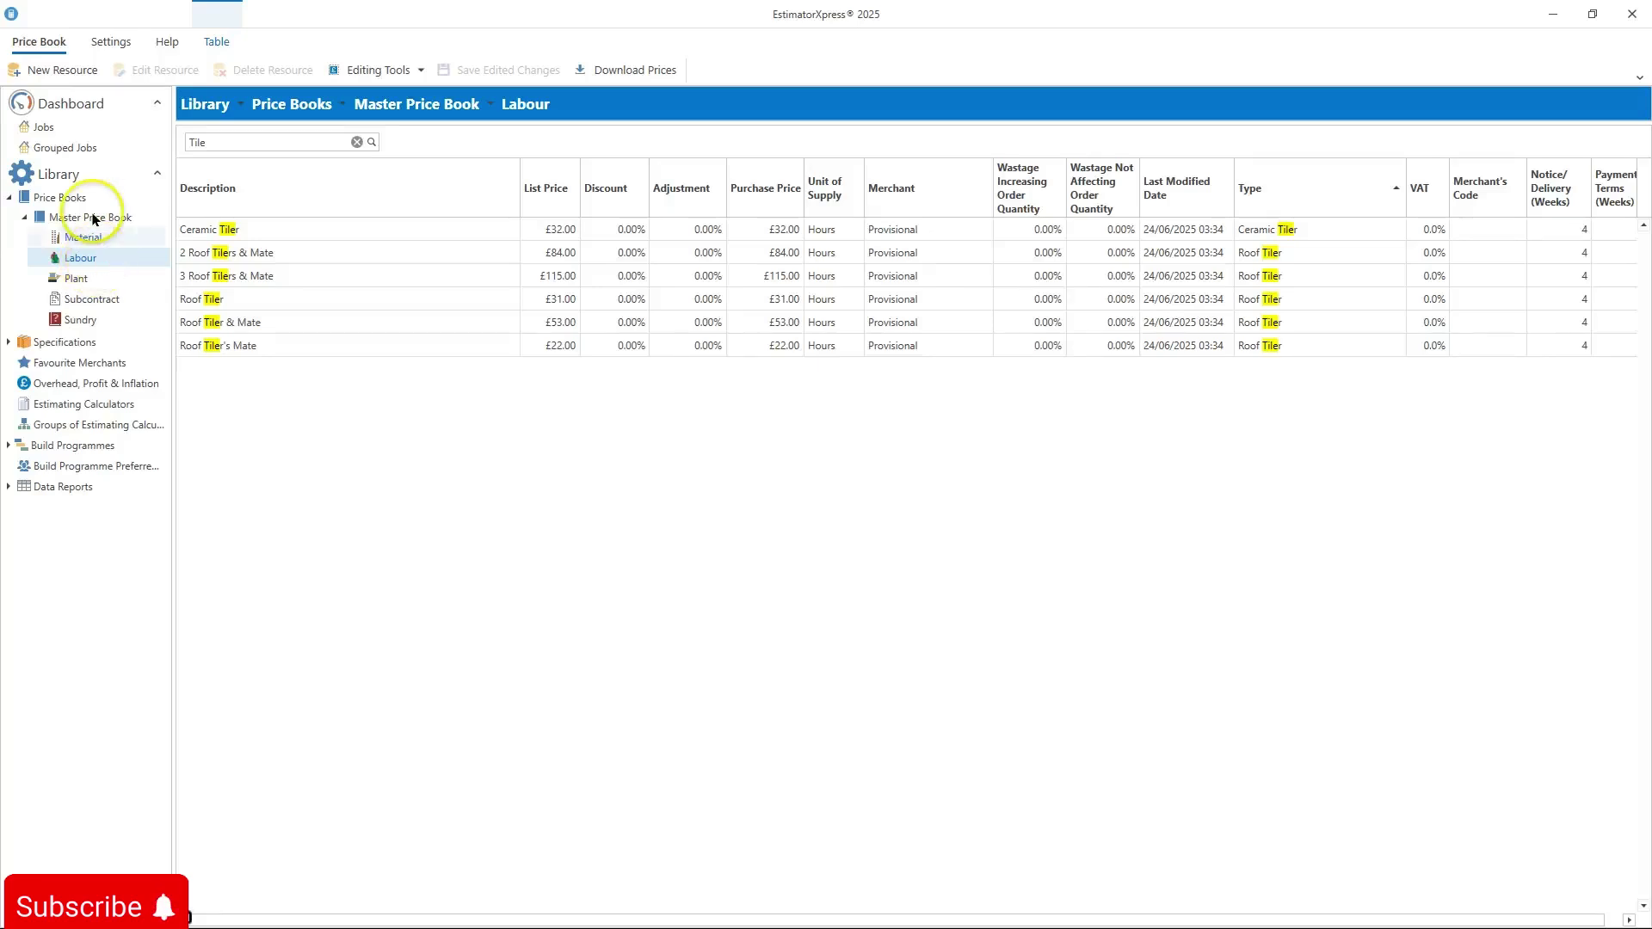
Return to the dashboard and start a new job of the type that quotes using estimating calculators
{"action": "left_click", "coordinate": [72, 104]}
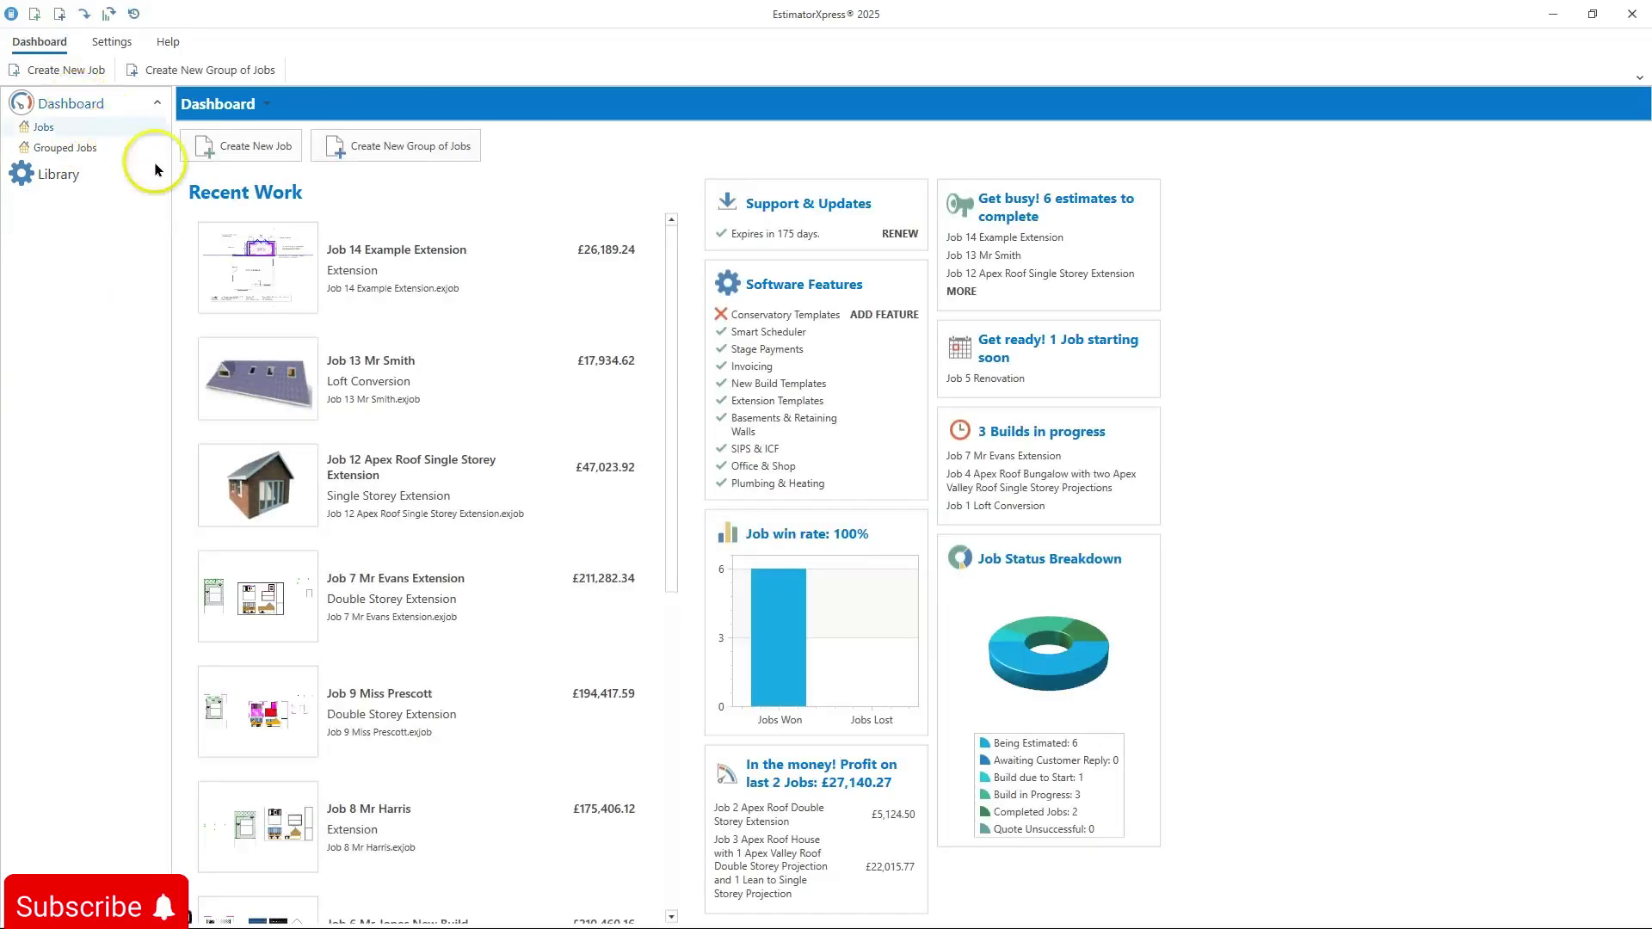
{"action": "left_click", "coordinate": [257, 155]}
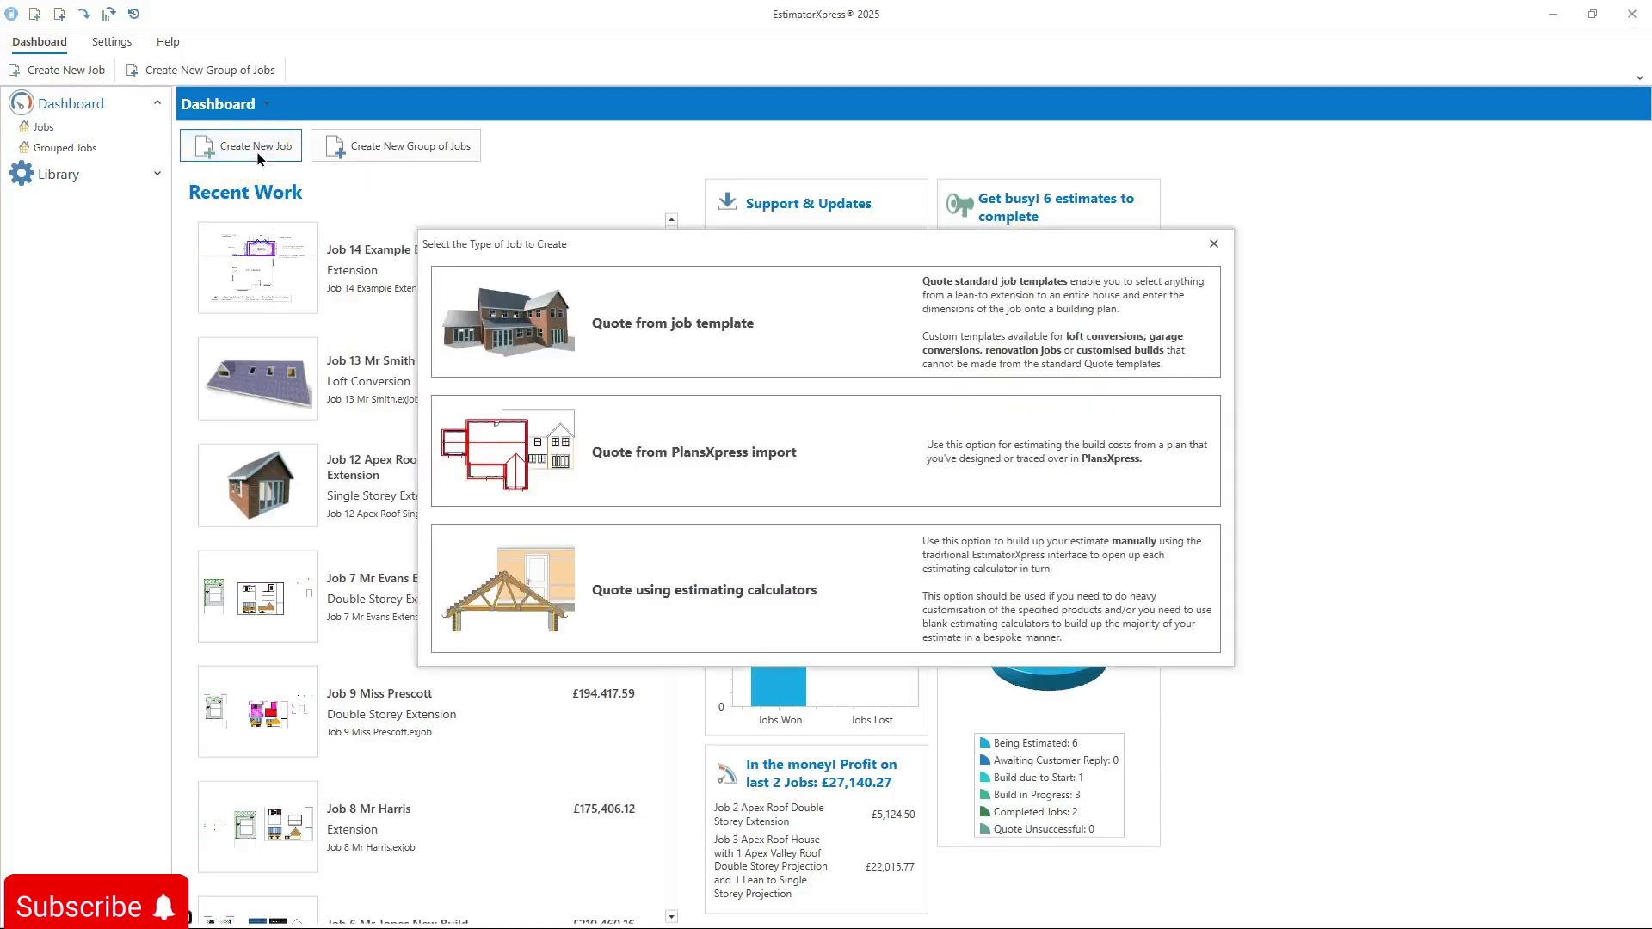
{"action": "left_click", "coordinate": [893, 603]}
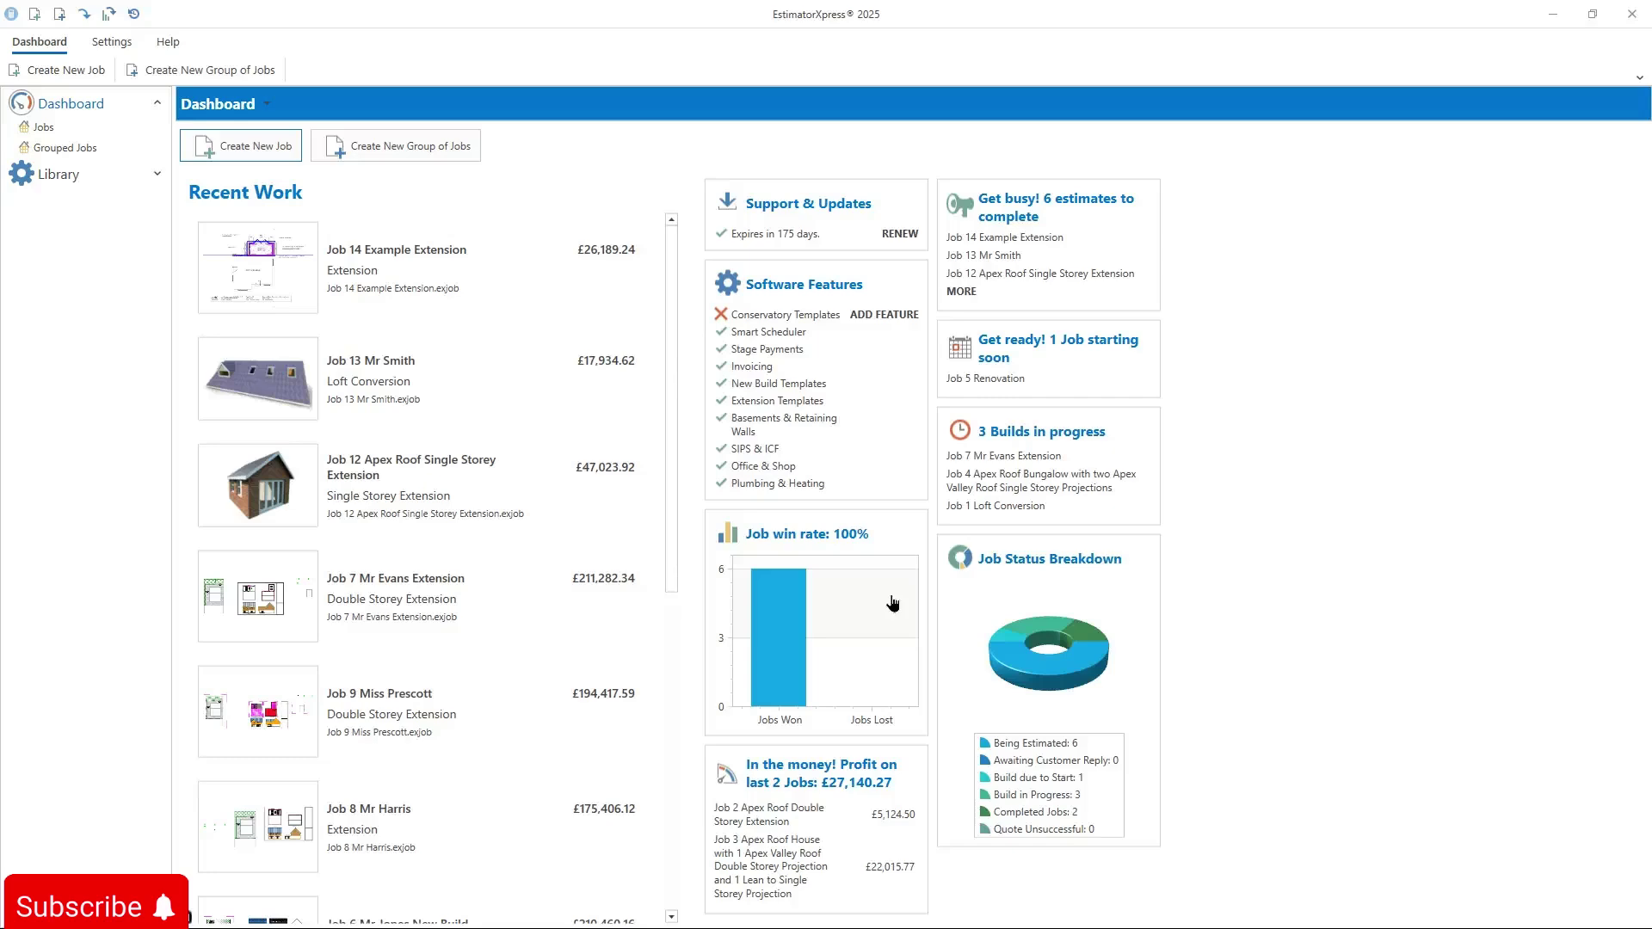
{"action": "left_click", "coordinate": [888, 607]}
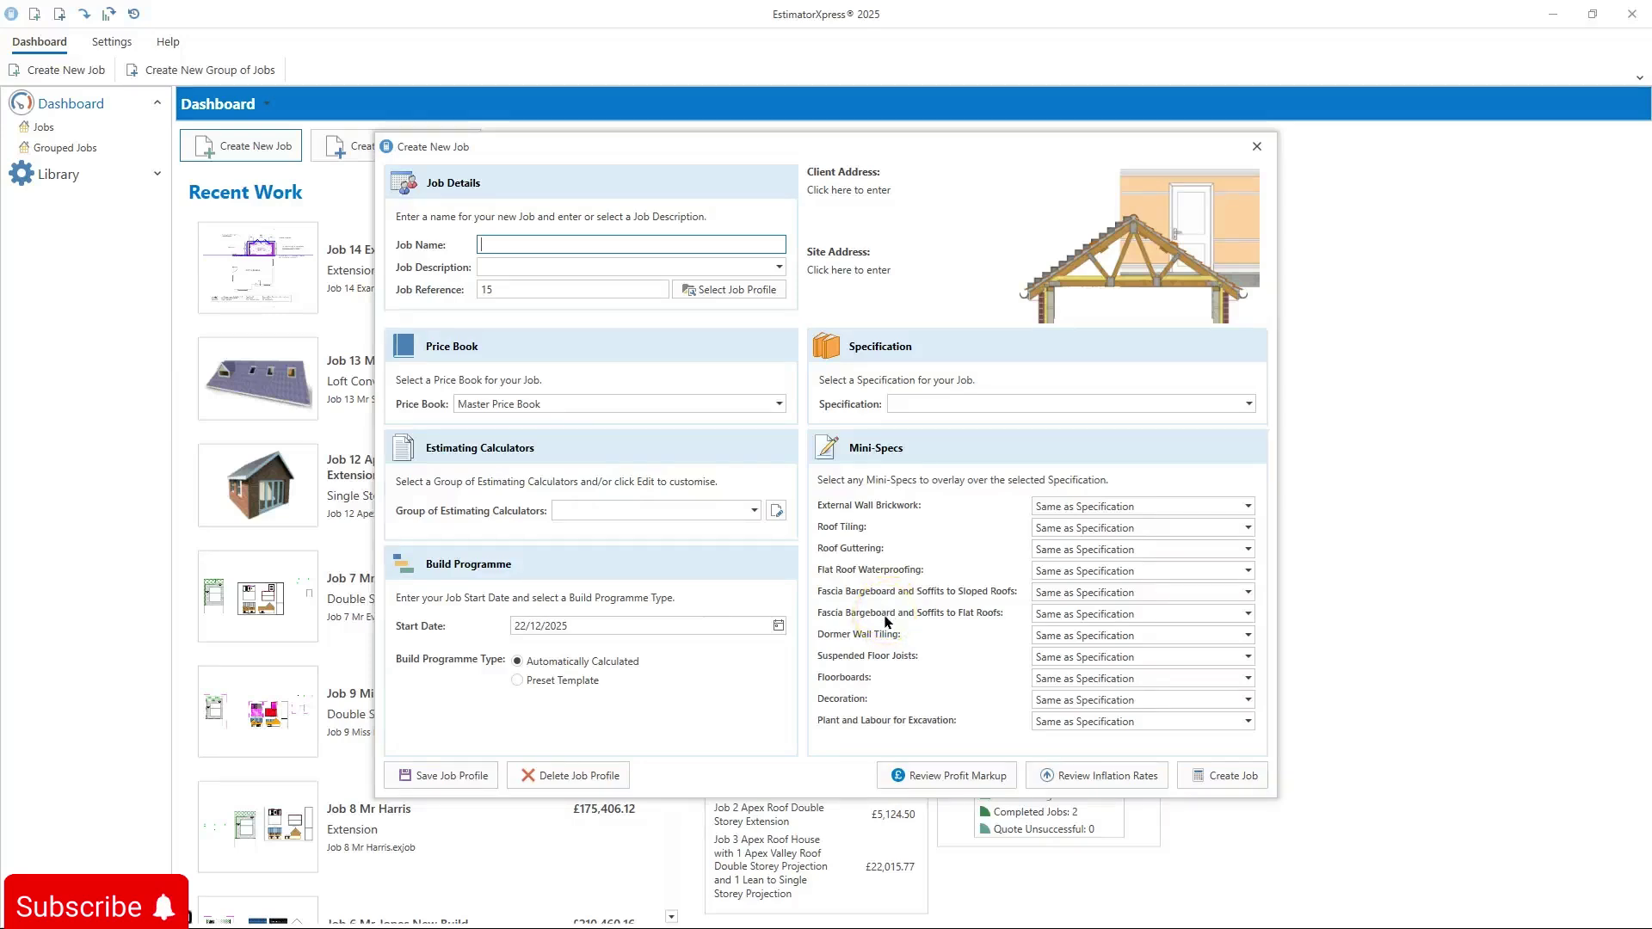
Enter the client's title and surname as the job name and set the job description to Apex Roof Extension
{"action": "type", "text": "Mr"}
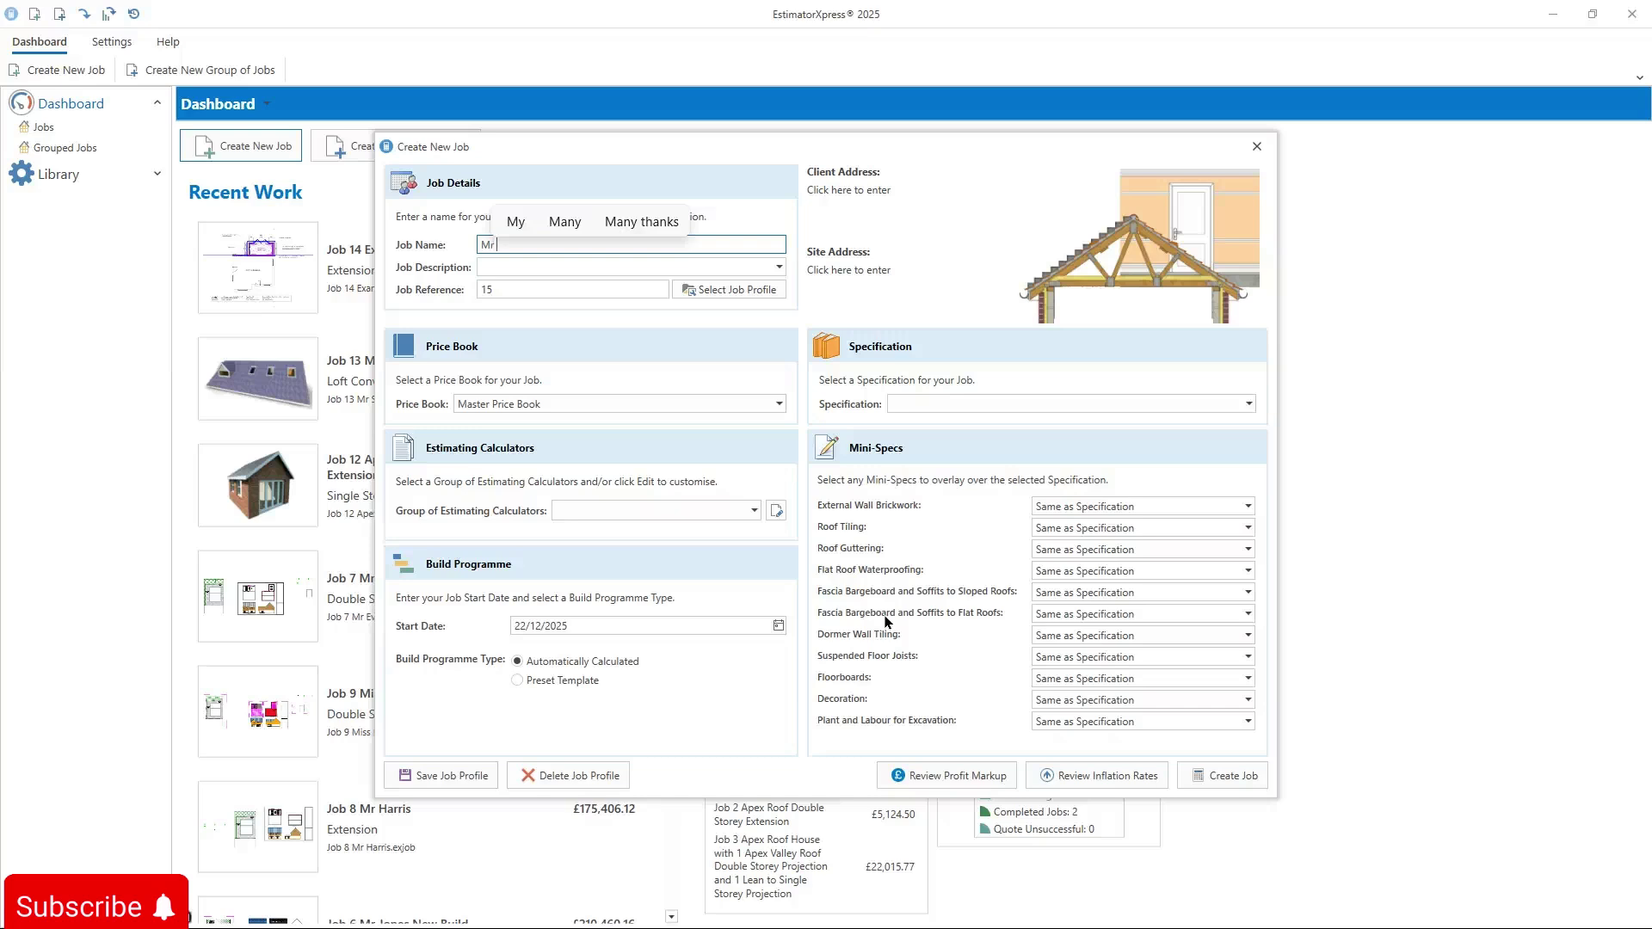
{"action": "type", "text": " smith"}
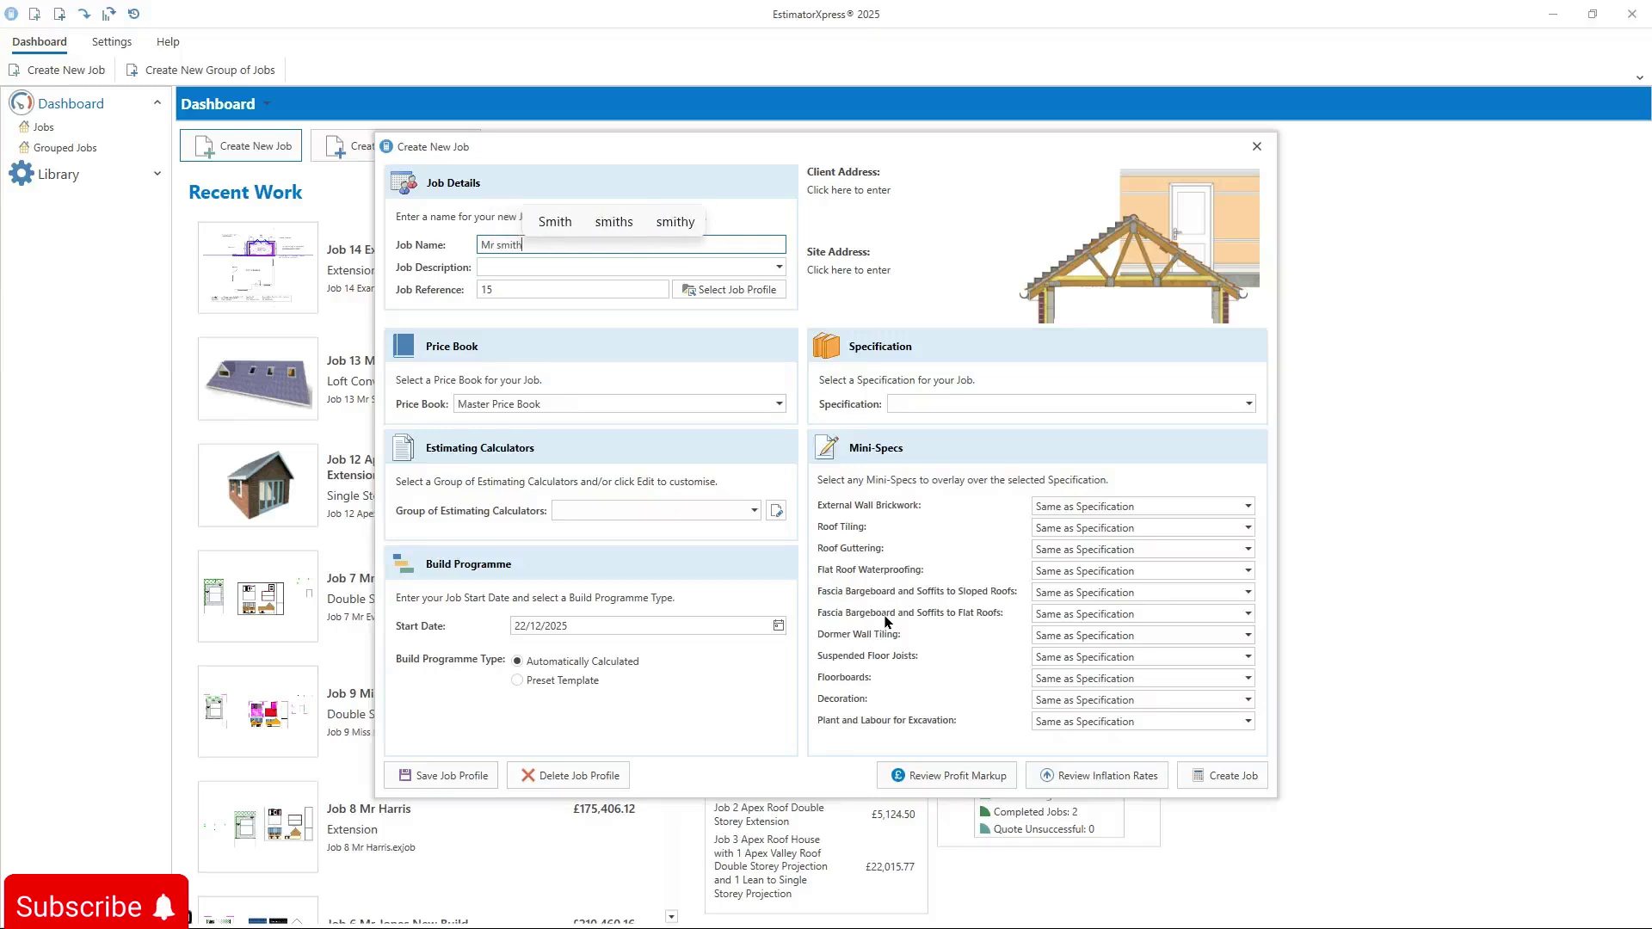
{"action": "key", "text": "BackSpace"}
{"action": "key", "text": "BackSpace"}
{"action": "key", "text": "BackSpace"}
{"action": "key", "text": "BackSpace"}
{"action": "key", "text": "BackSpace"}
{"action": "type", "text": "Sm"}
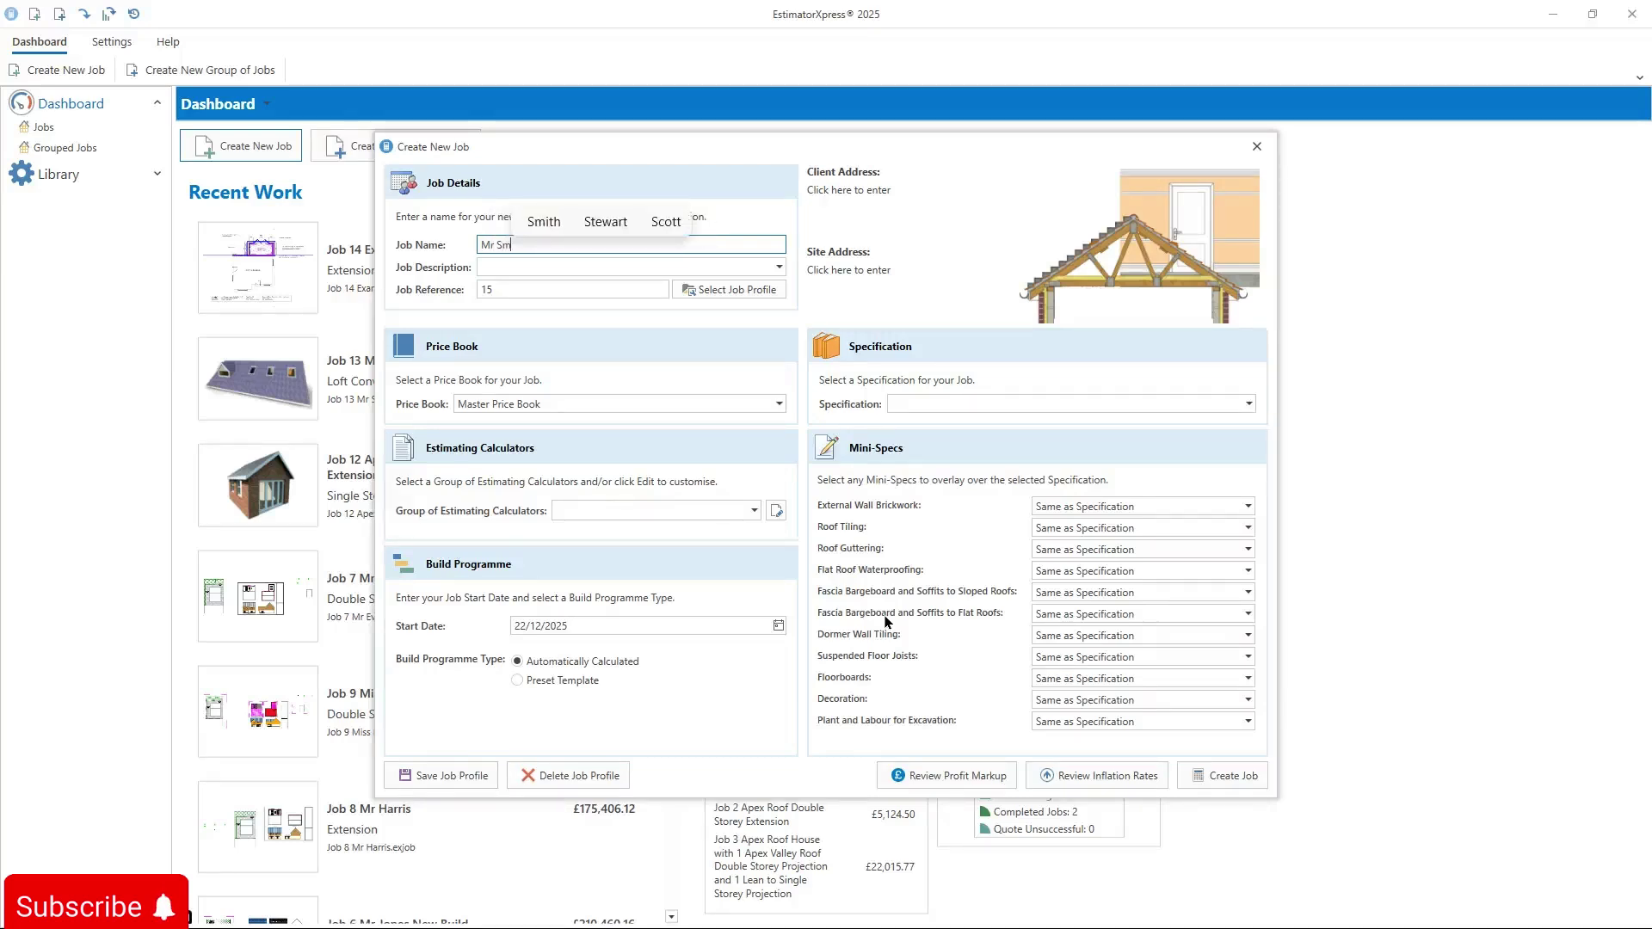
{"action": "type", "text": "ith"}
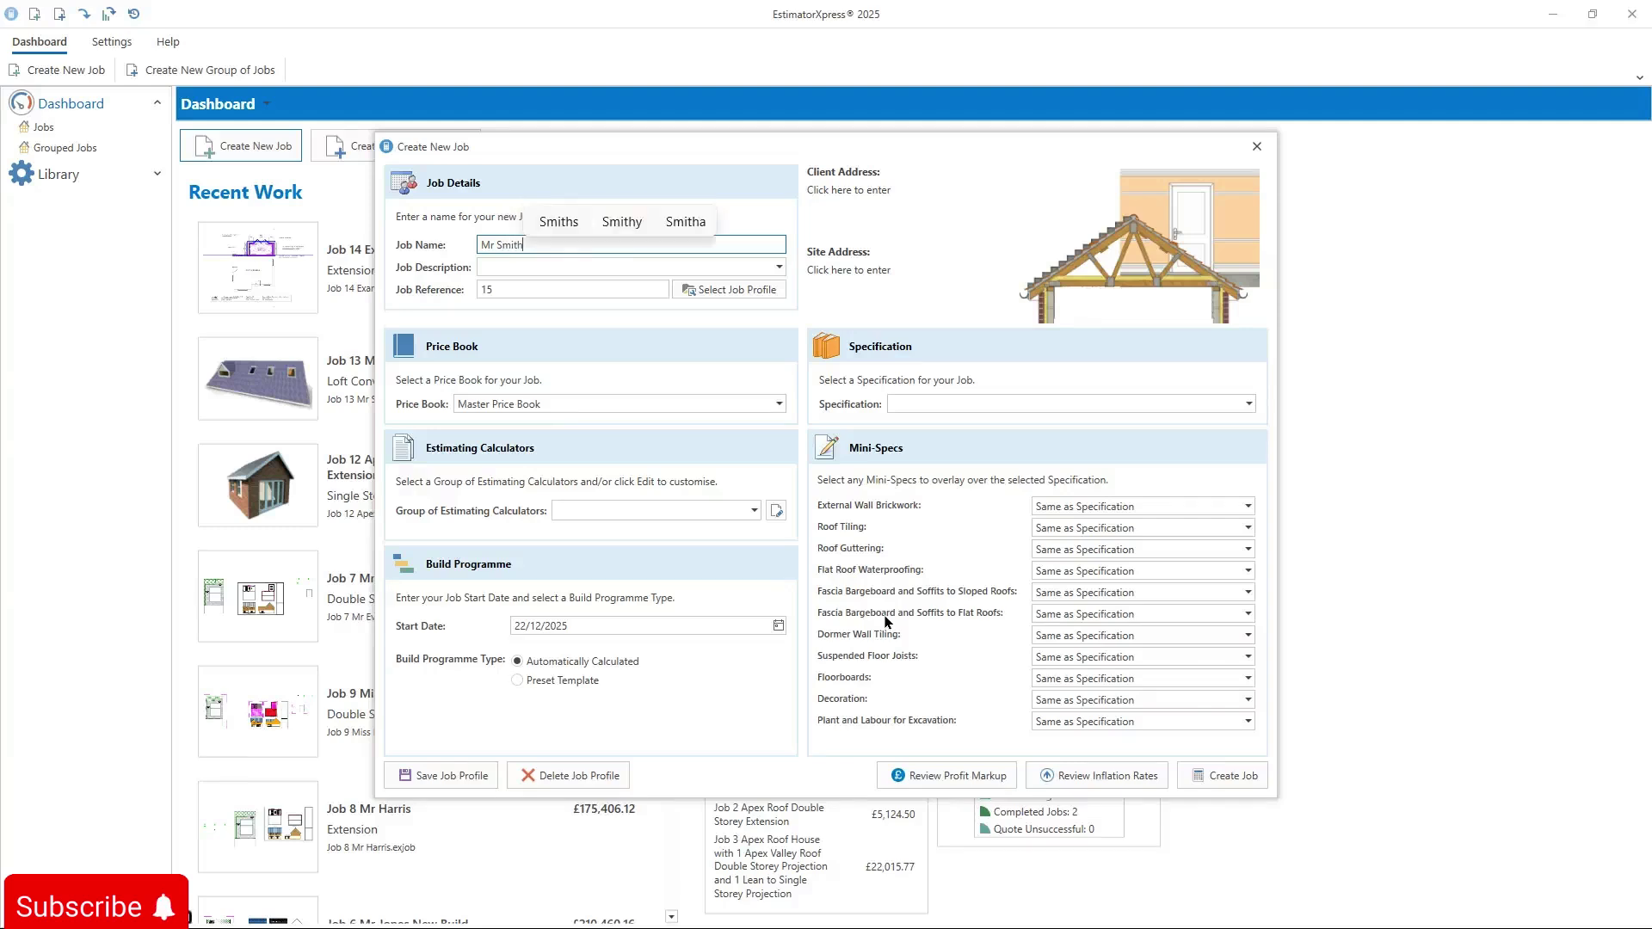
{"action": "key", "text": "Tab"}
{"action": "type", "text": "Apex"}
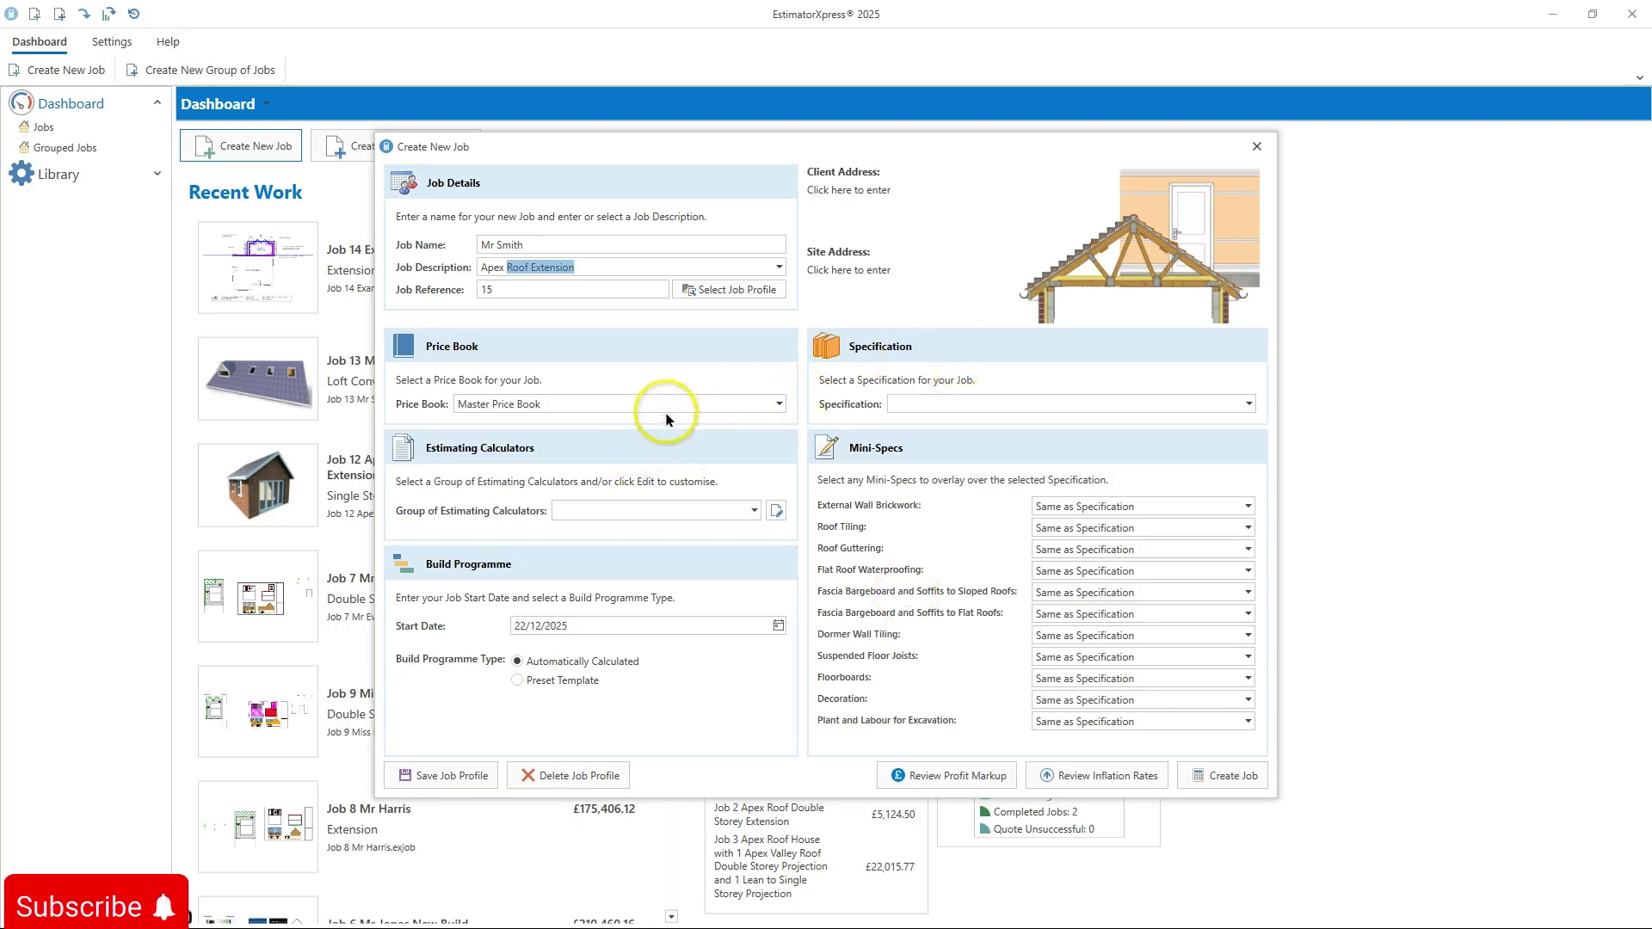
Assign the Apex Roof Extension group of estimating calculators to the new job
{"action": "mouse_move", "coordinate": [628, 407]}
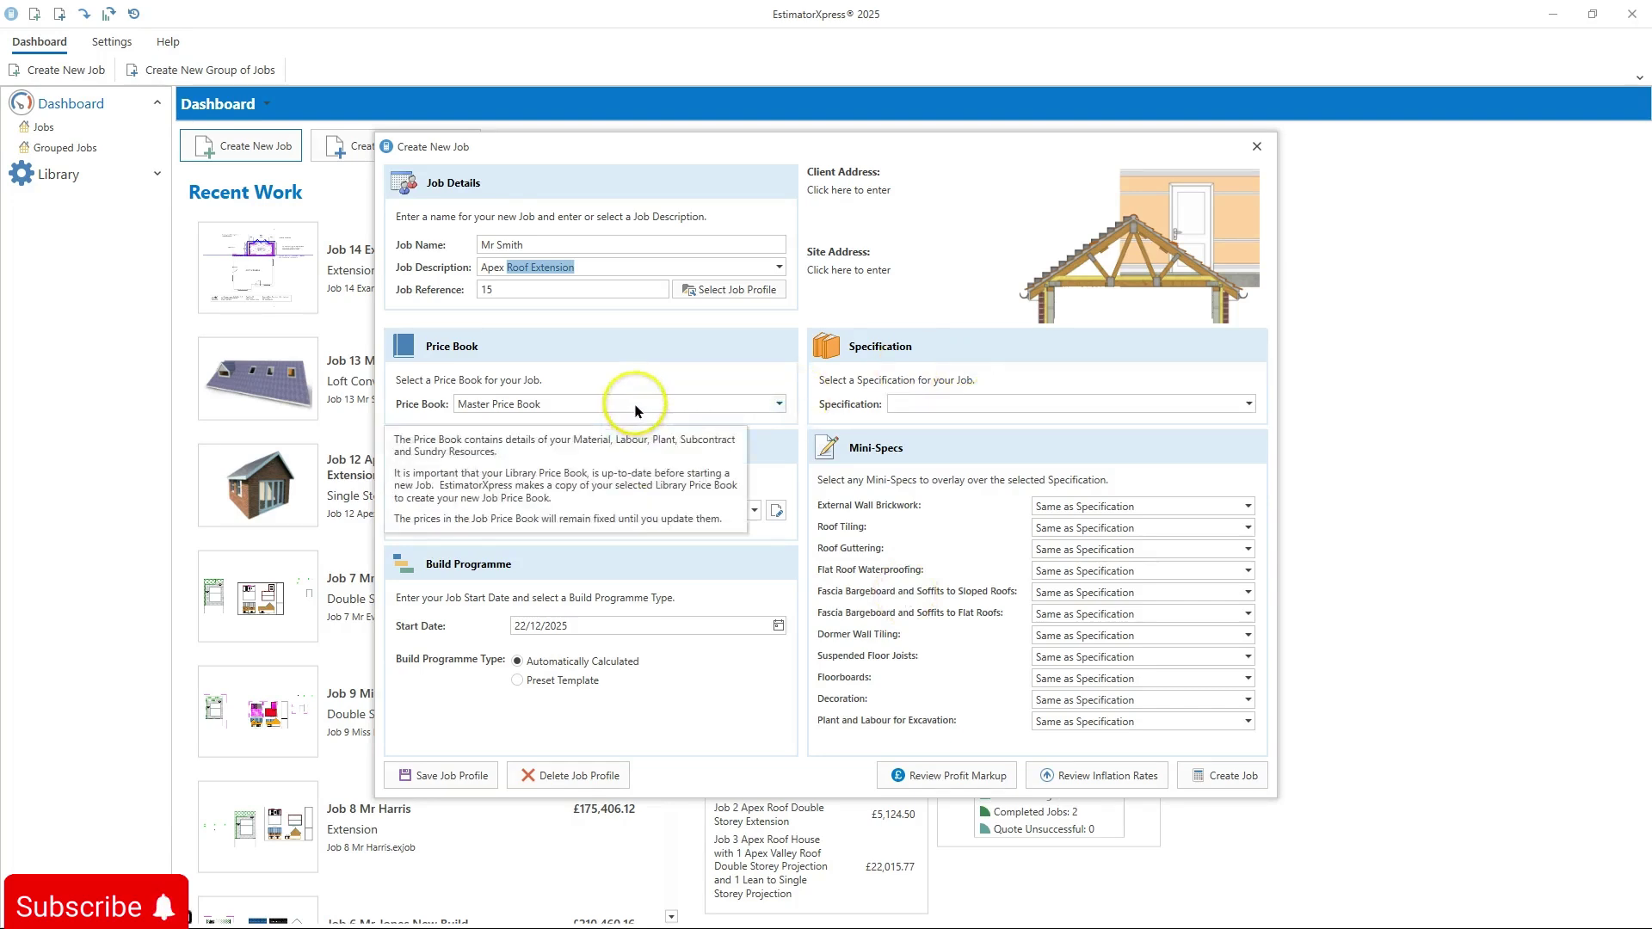
{"action": "mouse_move", "coordinate": [777, 480]}
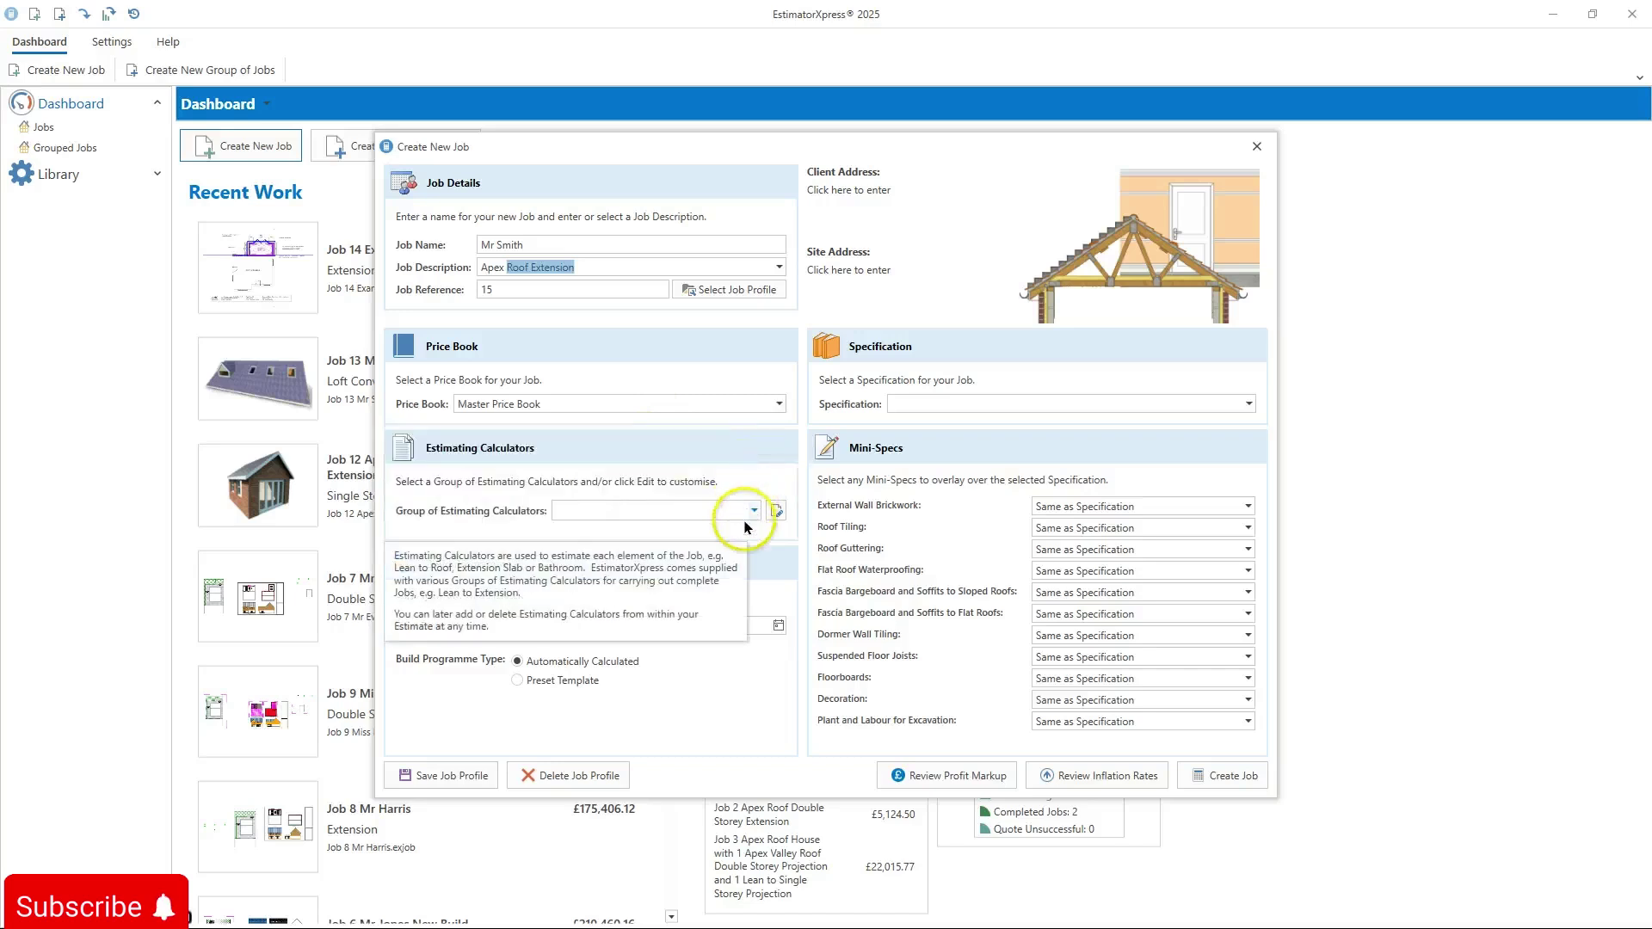
{"action": "left_click", "coordinate": [756, 511]}
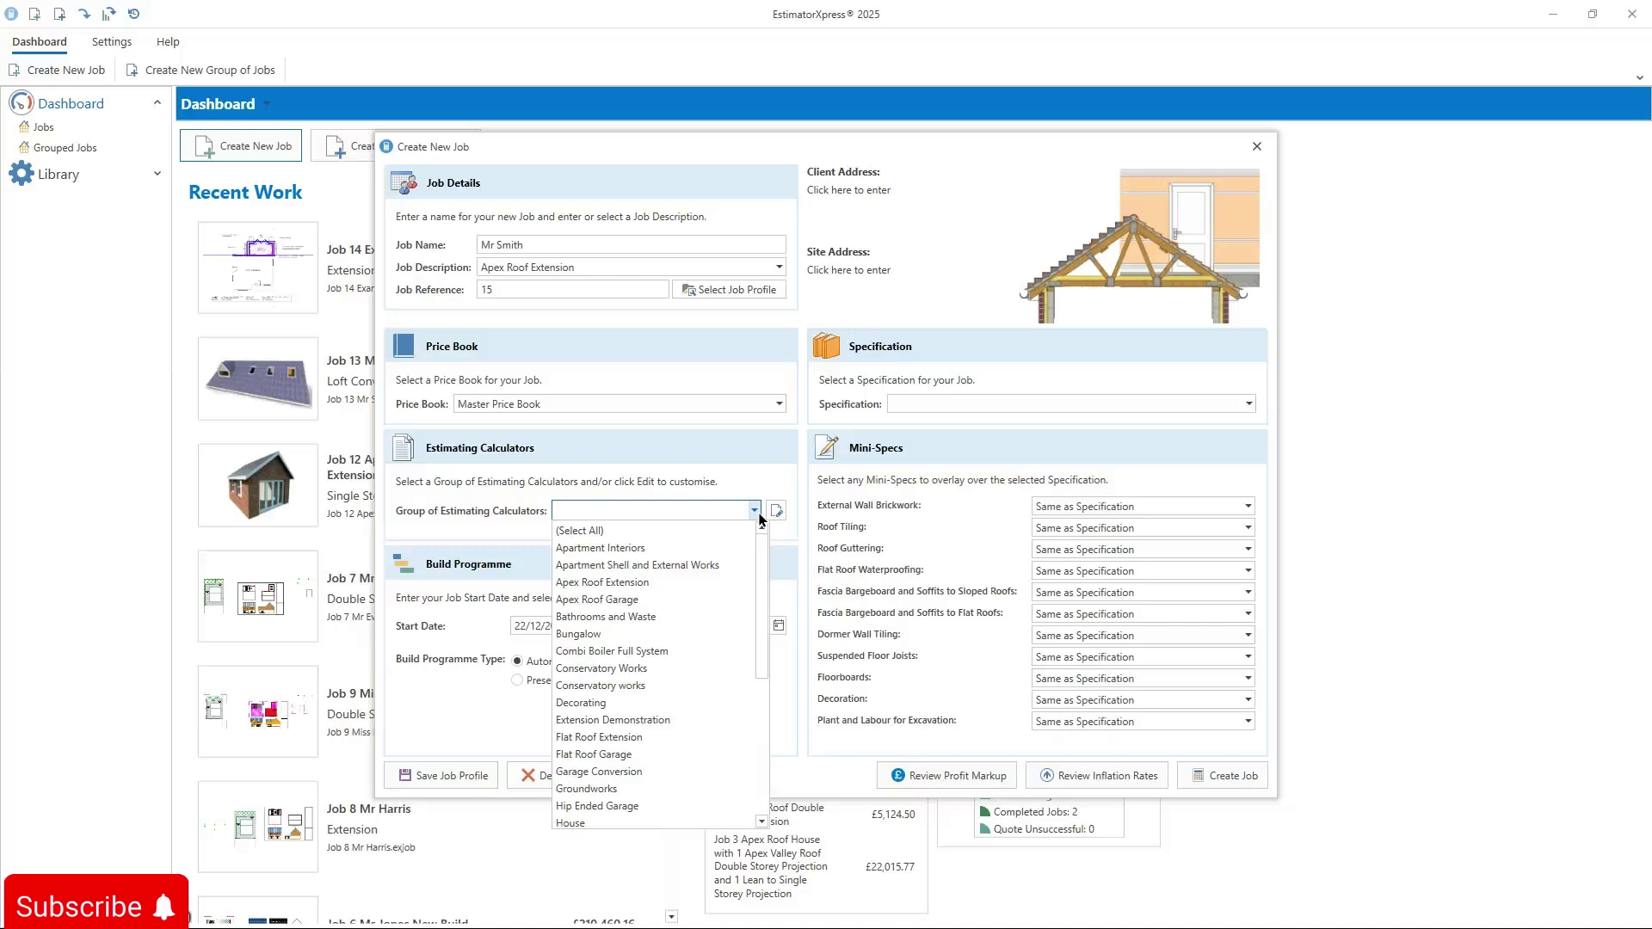
{"action": "left_click", "coordinate": [651, 589]}
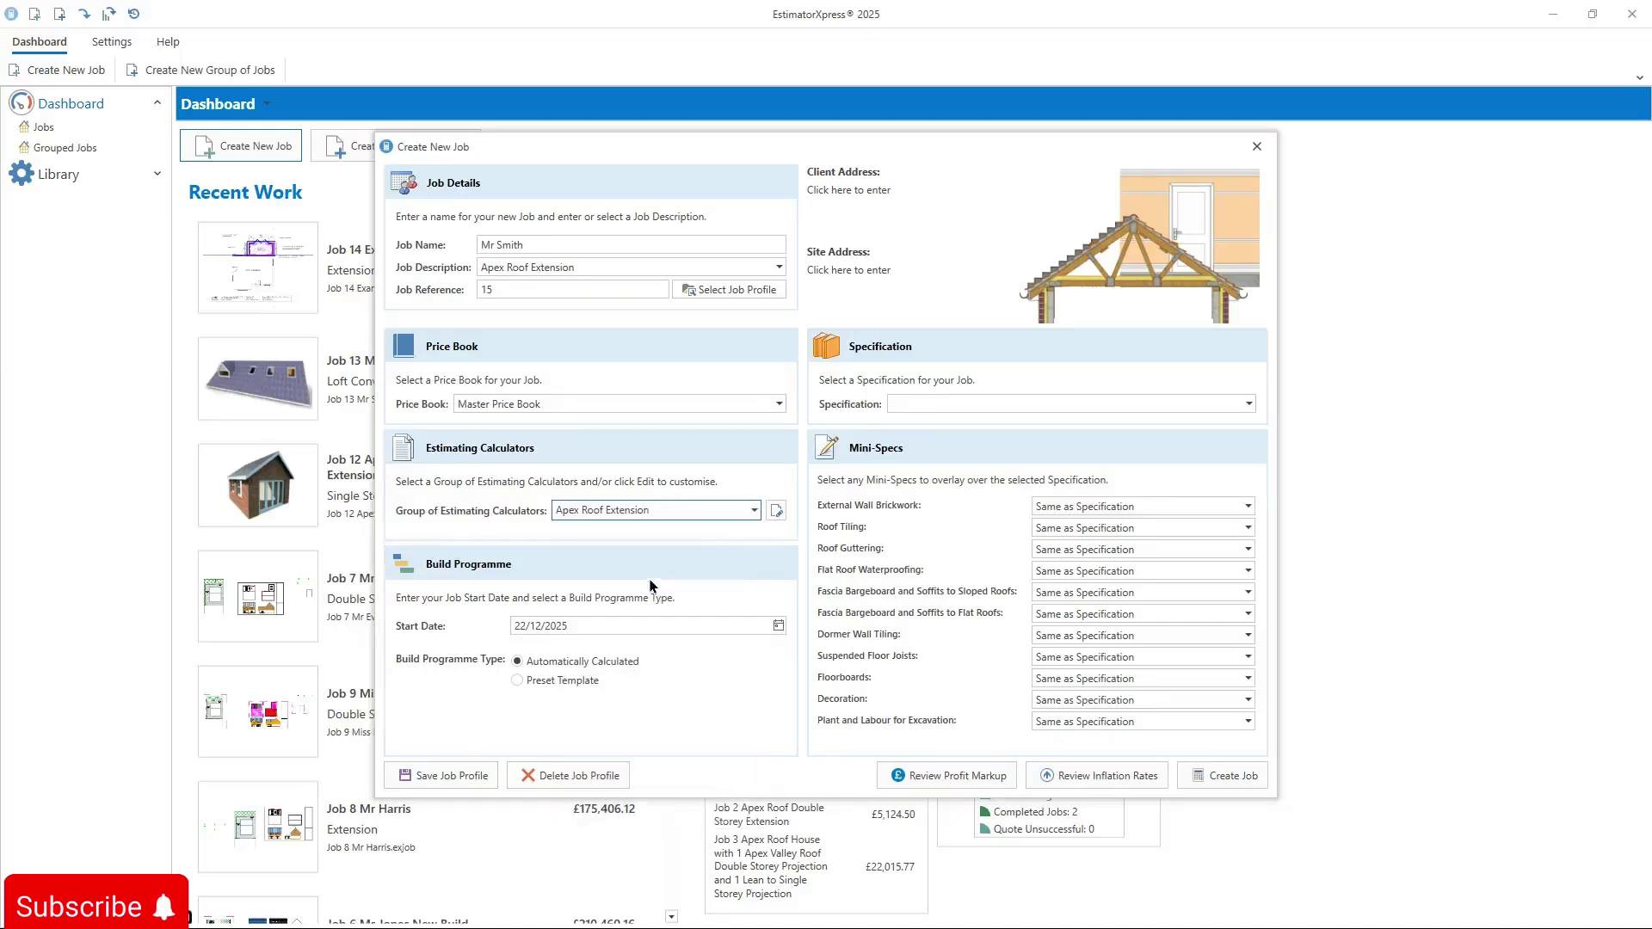
Set the build programme's start date to 16/02/2026
{"action": "left_click", "coordinate": [779, 628]}
{"action": "left_click", "coordinate": [778, 627]}
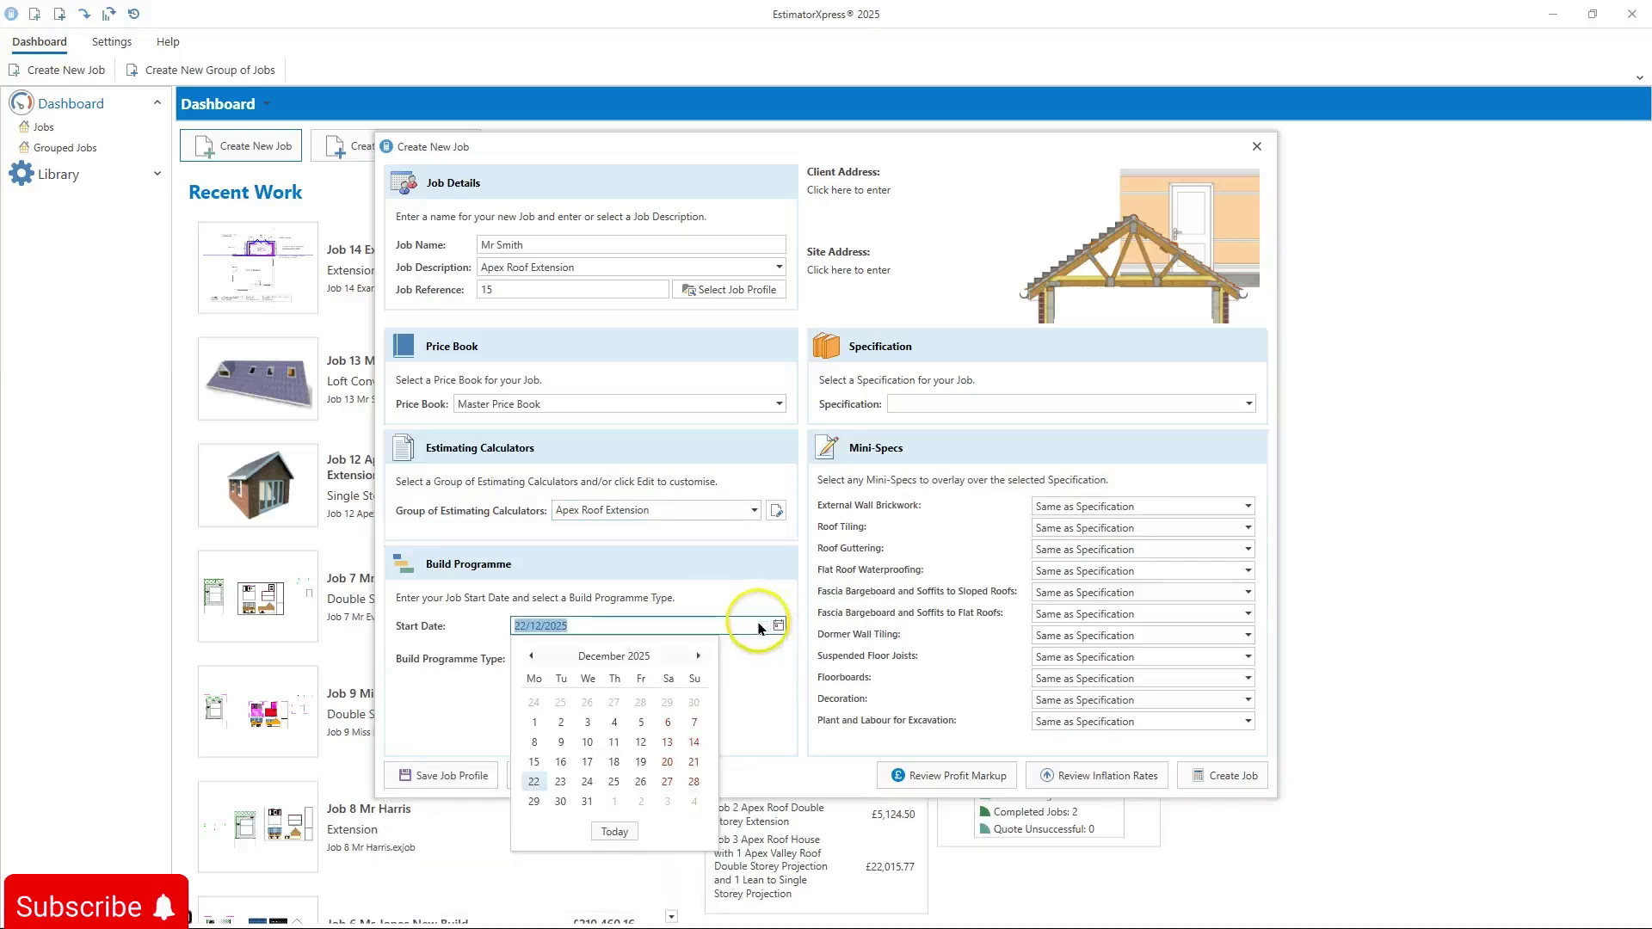
{"action": "left_click", "coordinate": [698, 656]}
{"action": "left_click", "coordinate": [698, 656]}
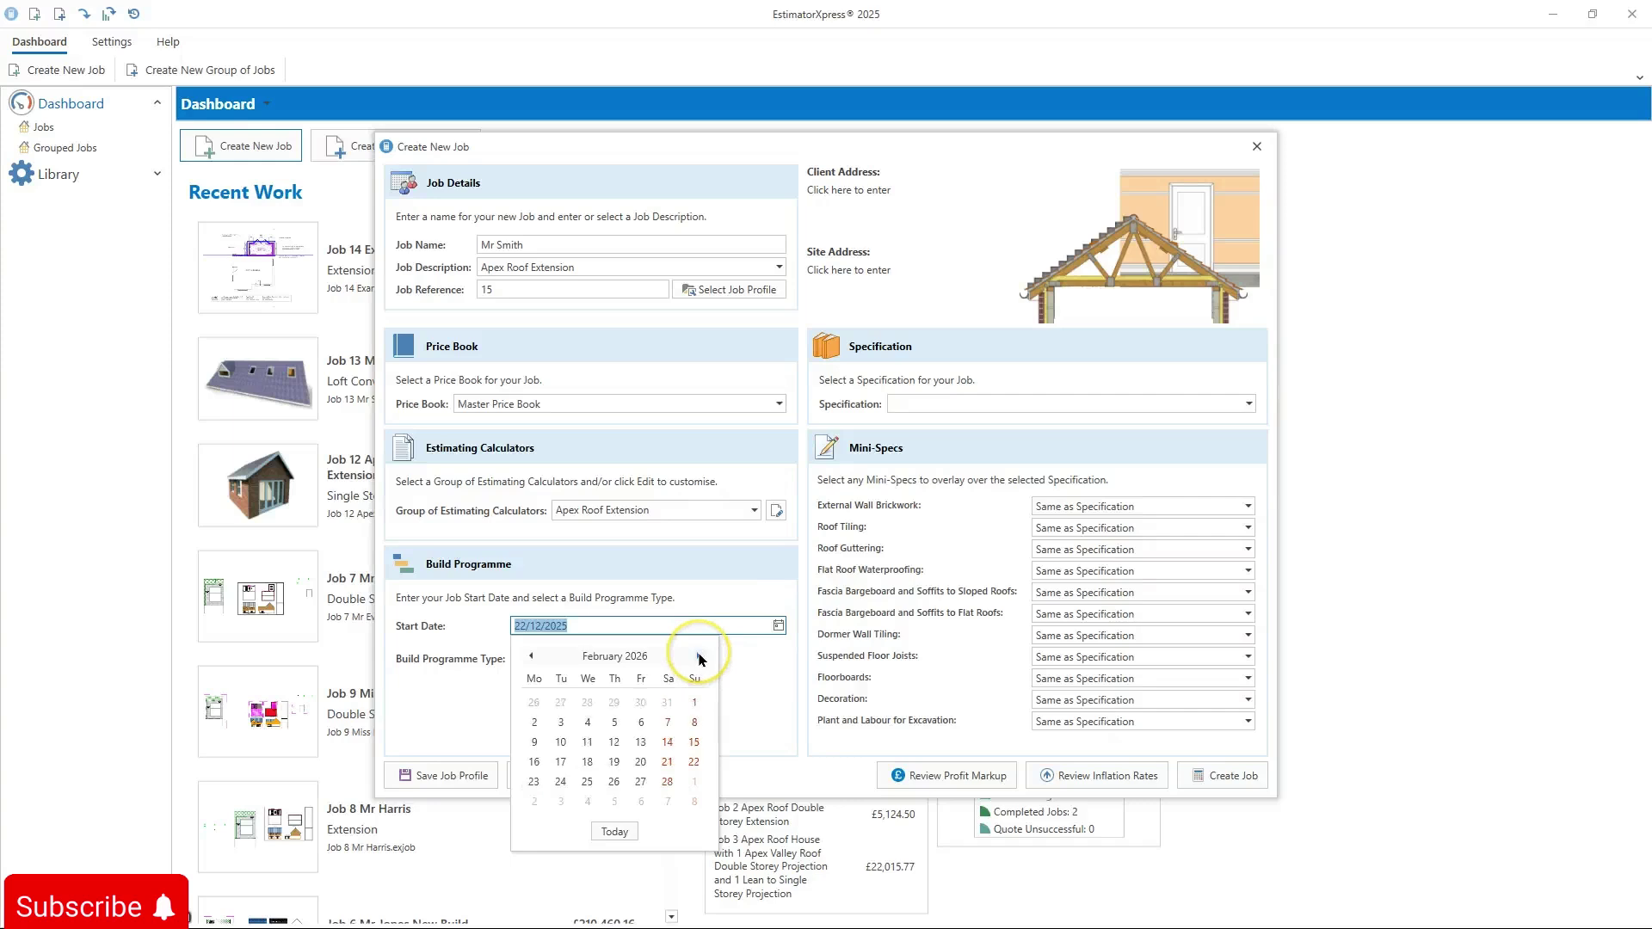
{"action": "left_click", "coordinate": [533, 763]}
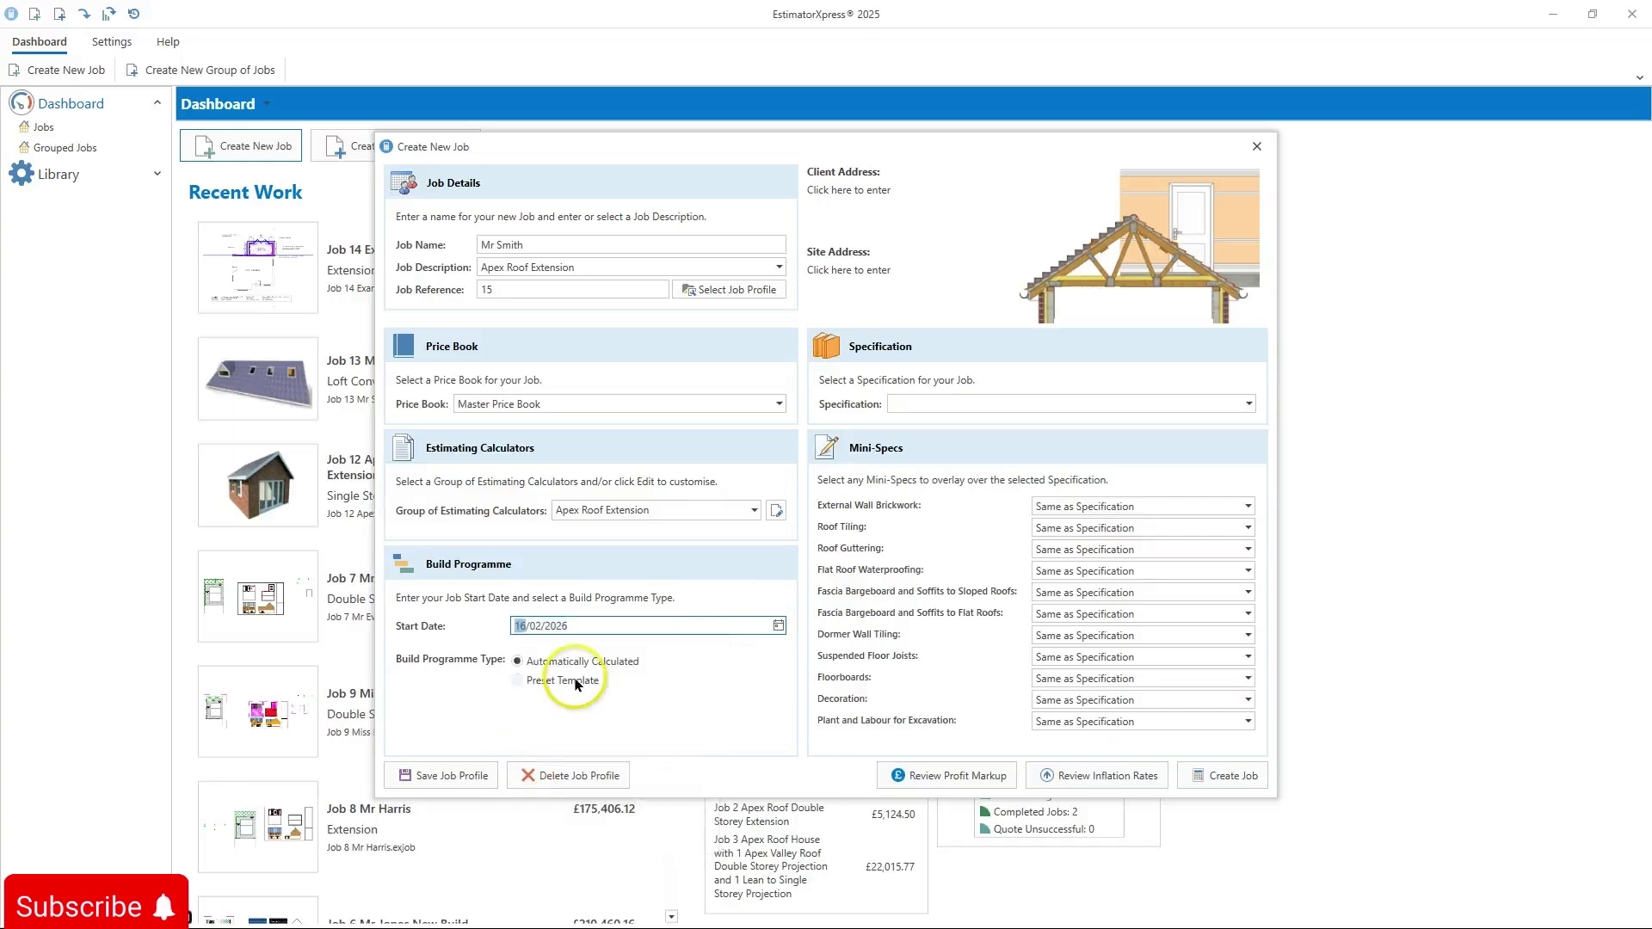
{"action": "mouse_move", "coordinate": [583, 699]}
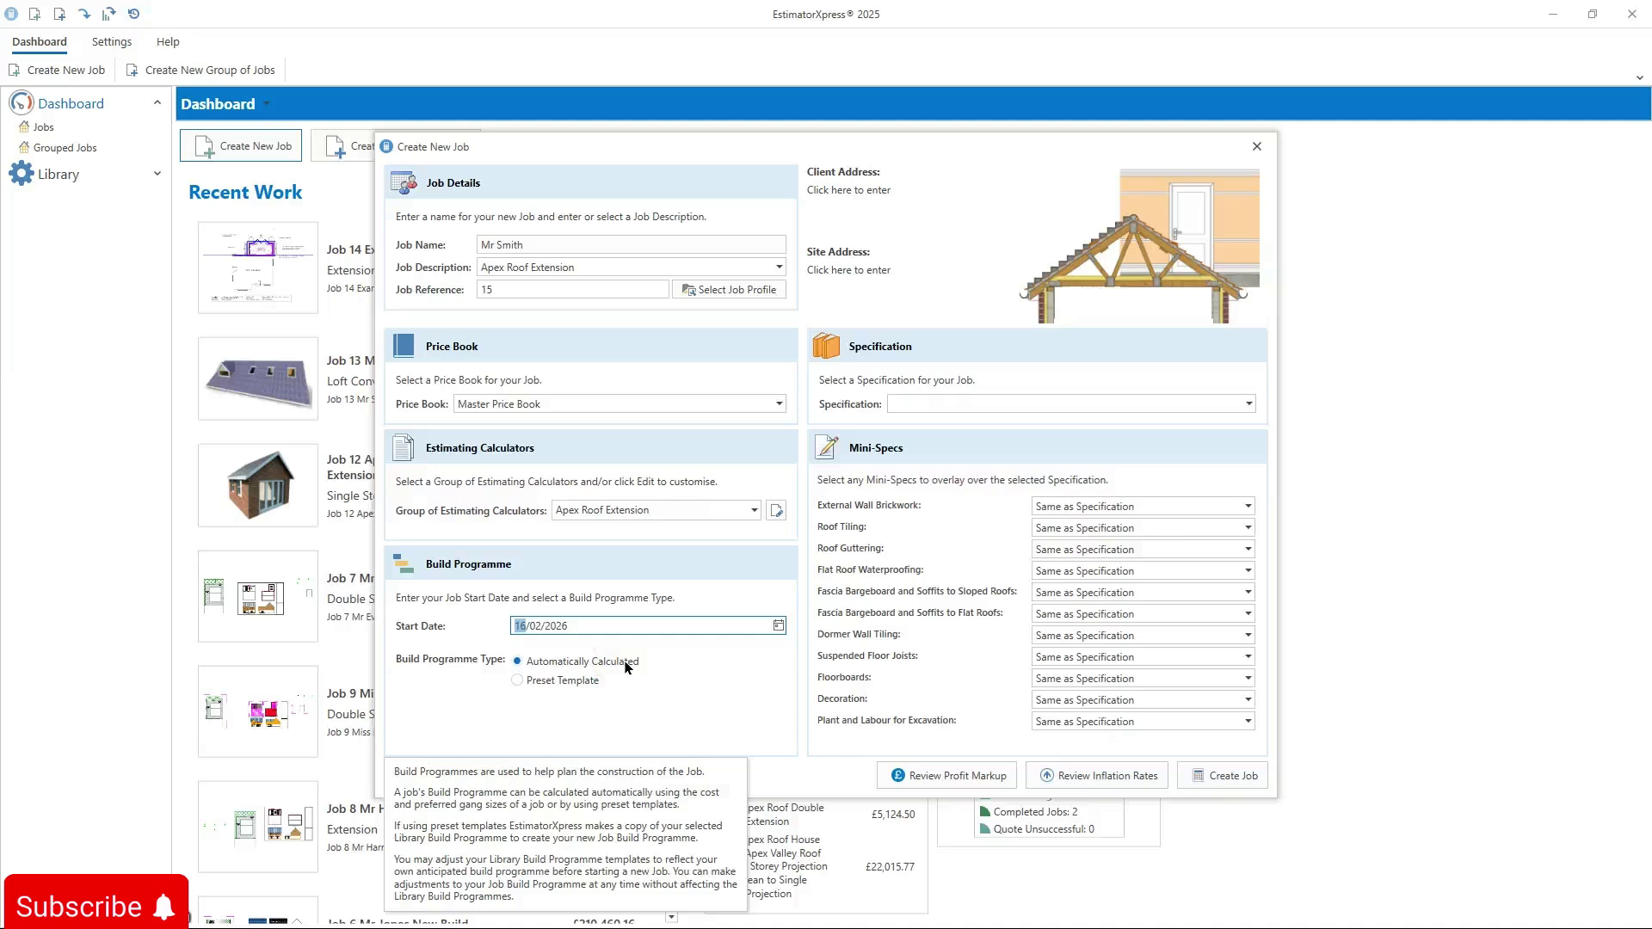
Choose Extension Specification for the job and set the Roof Tiling mini-spec to Plain Tile for Extension or Renovation
{"action": "left_click", "coordinate": [1087, 404]}
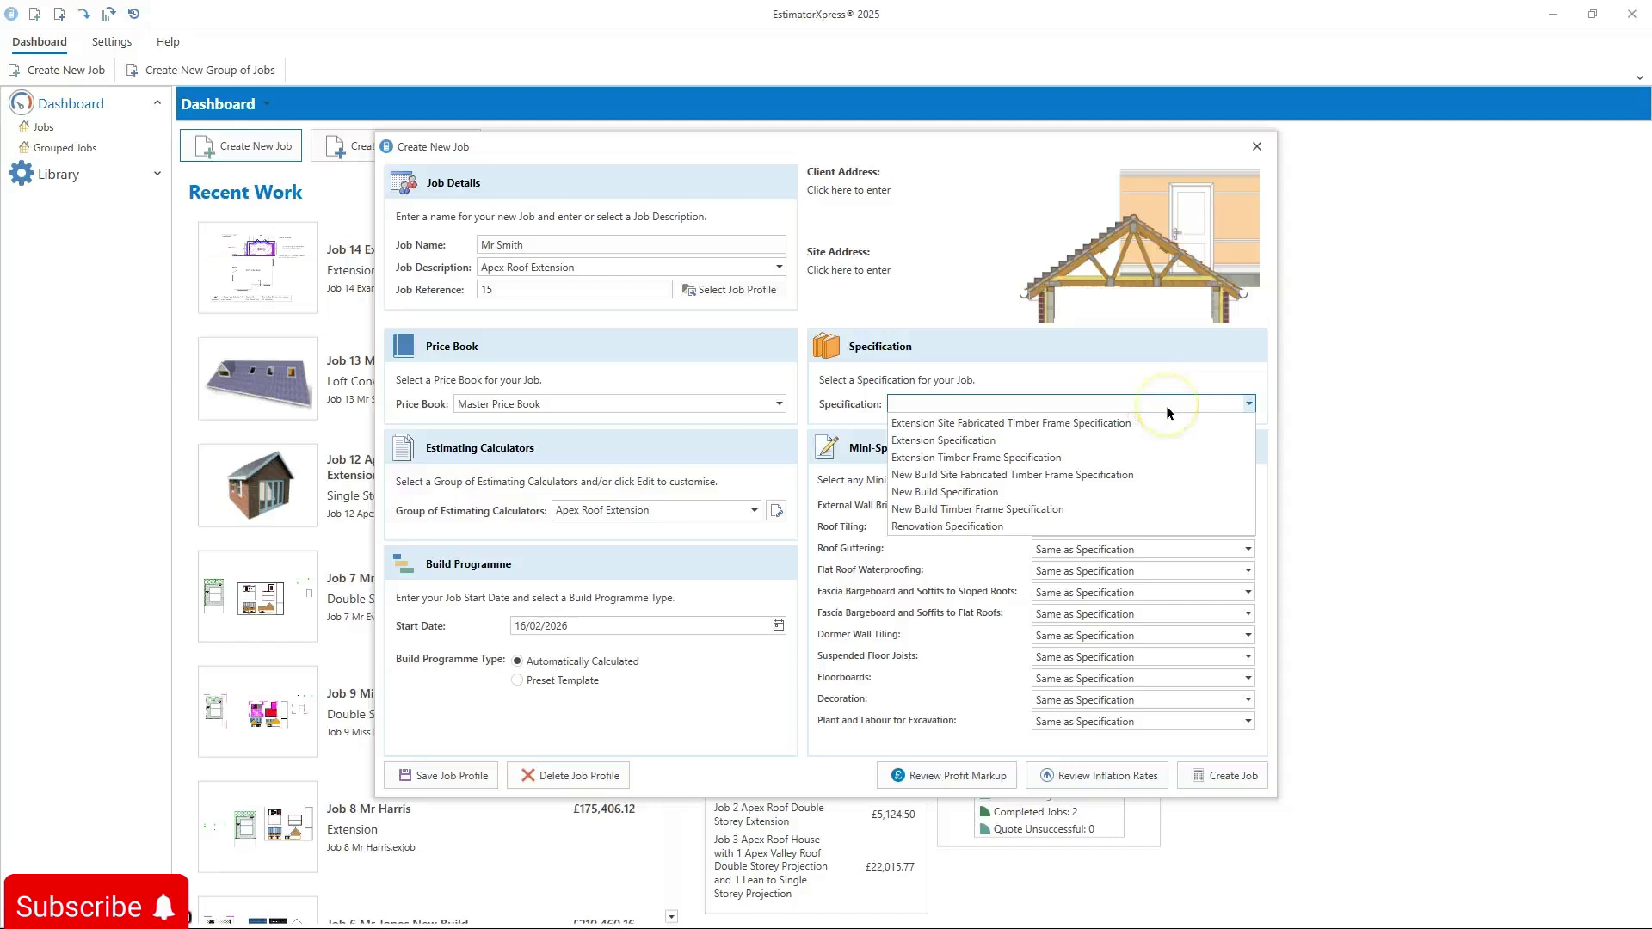
{"action": "left_click", "coordinate": [1110, 442]}
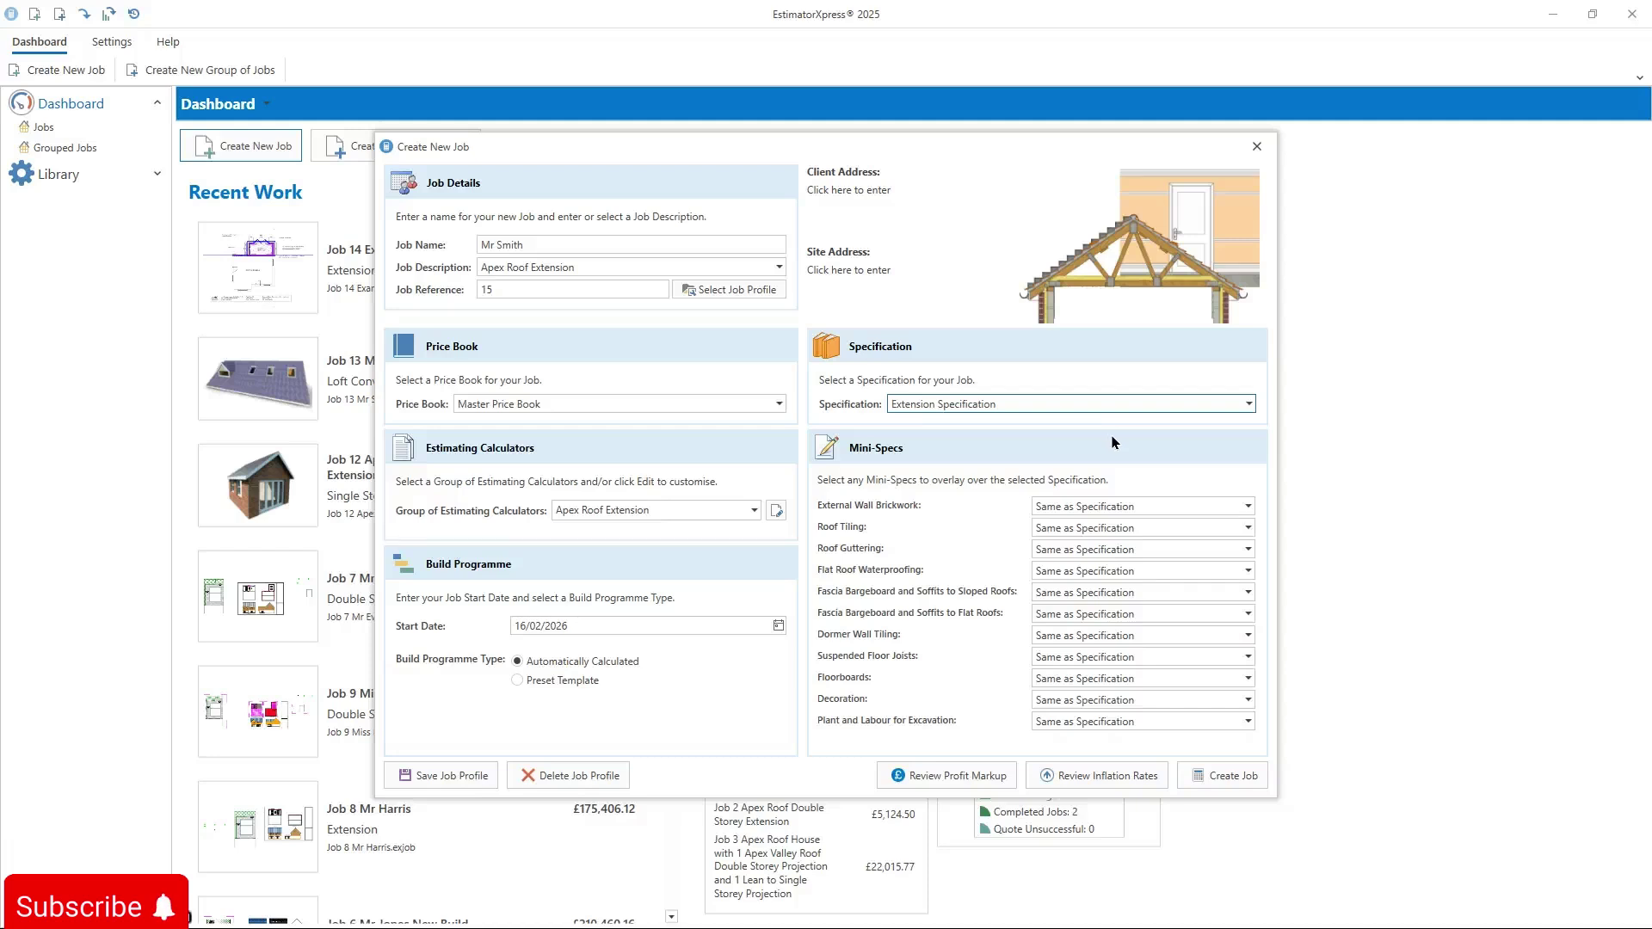
{"action": "left_click", "coordinate": [1174, 527]}
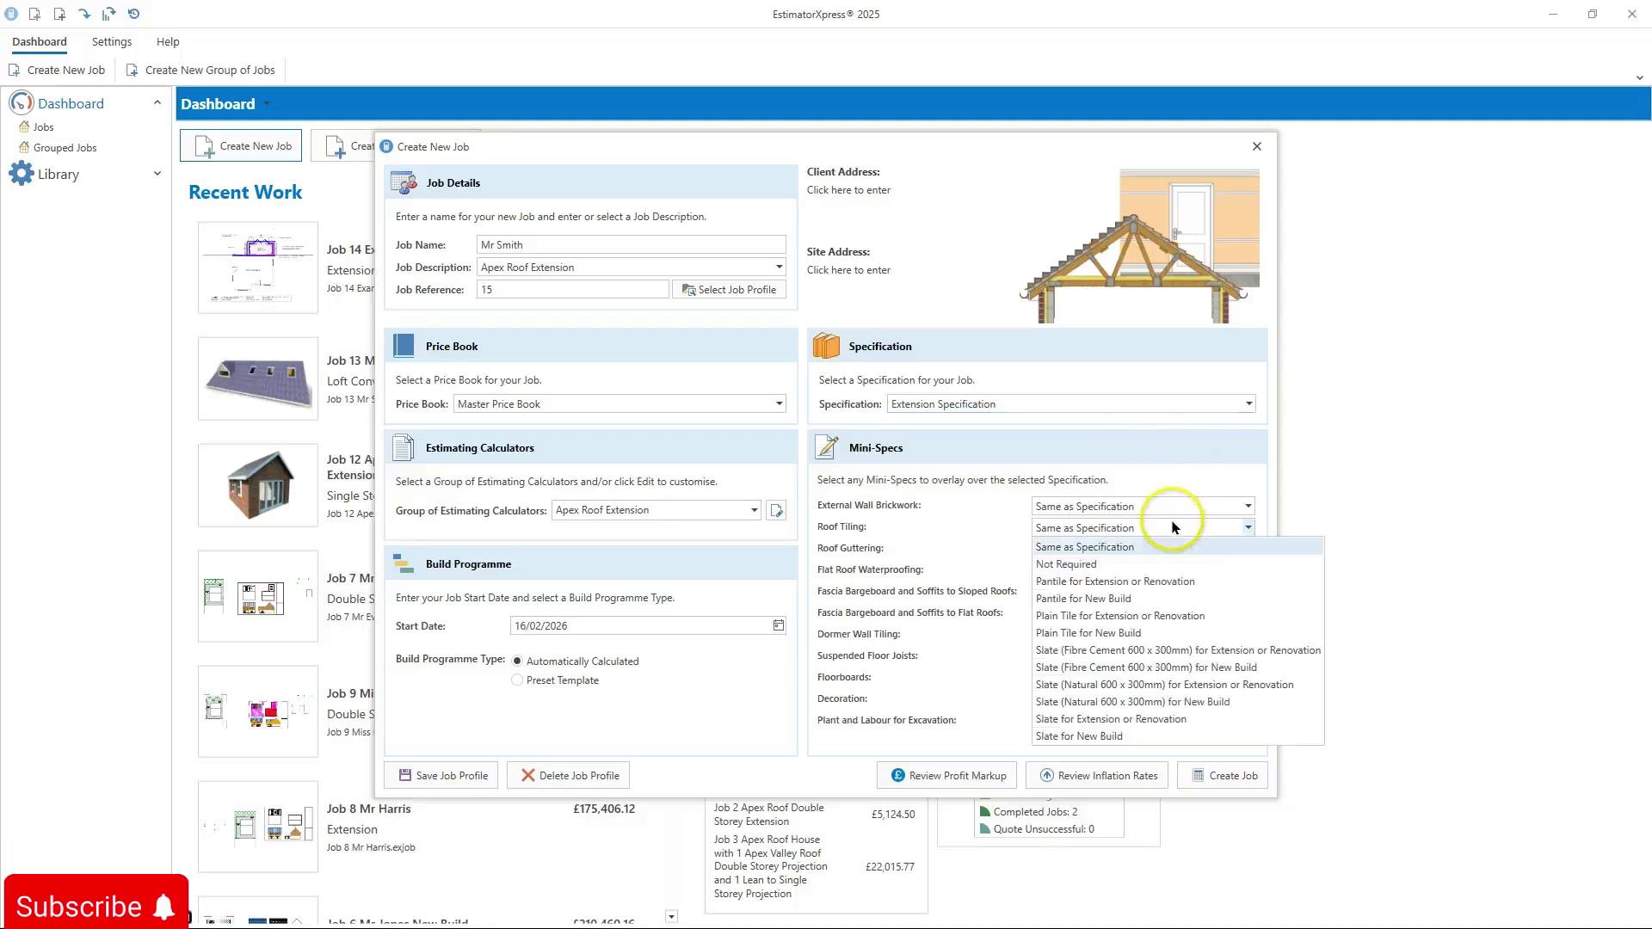
{"action": "left_click", "coordinate": [1237, 616]}
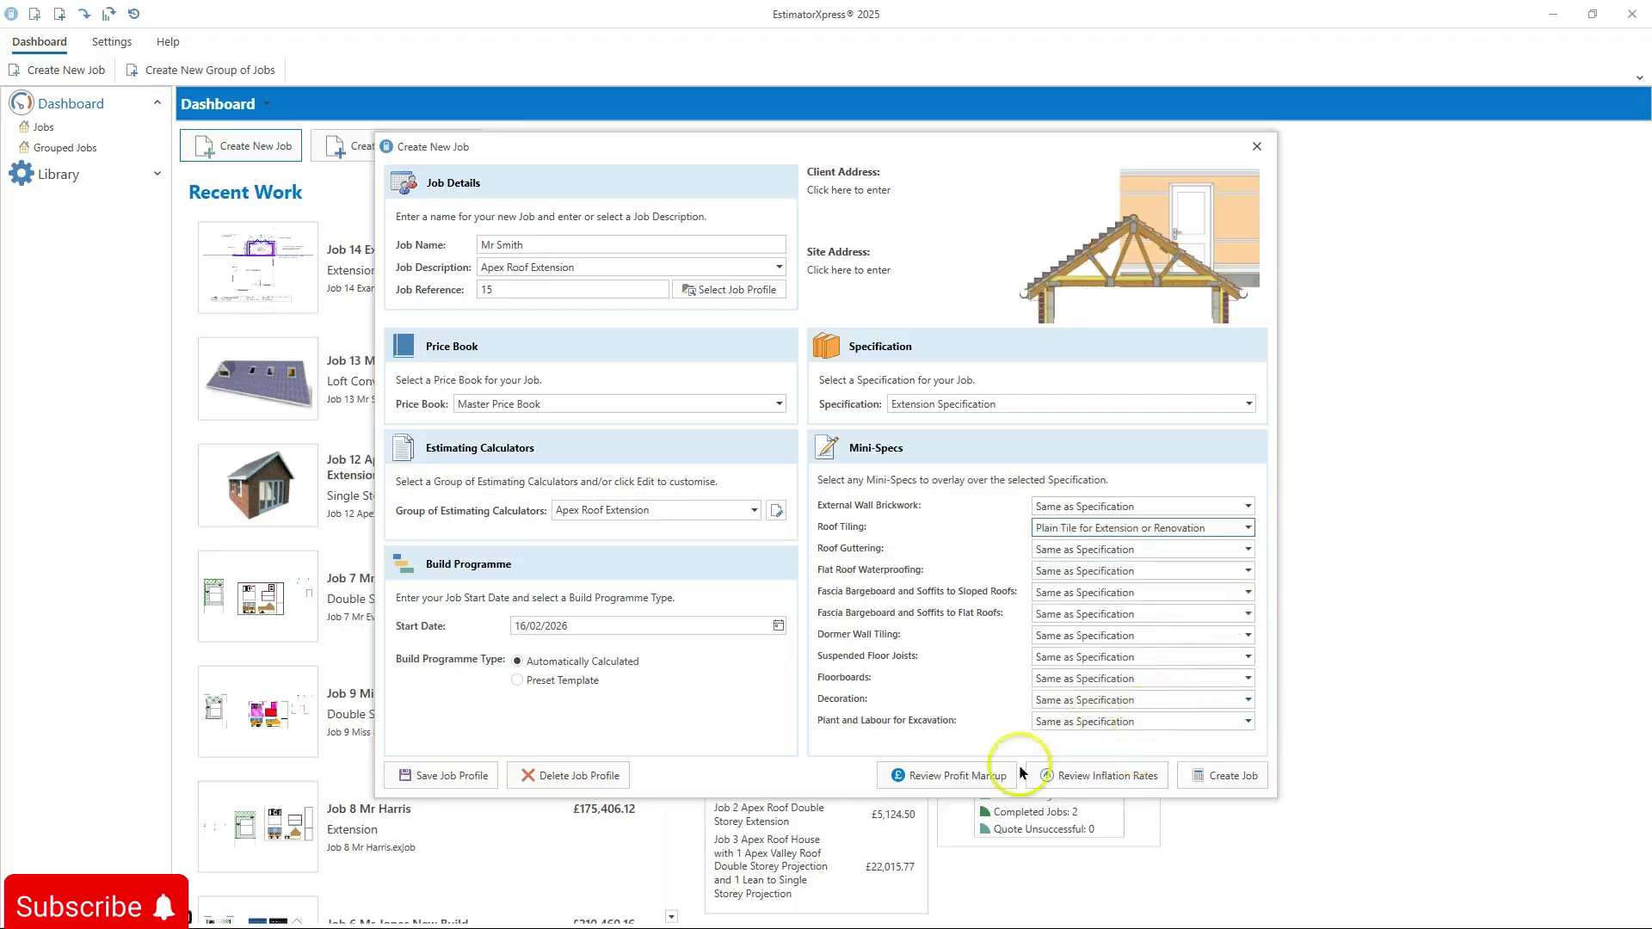
Review the job's profit markups and inflation rates, and create the job
{"action": "left_click", "coordinate": [930, 785]}
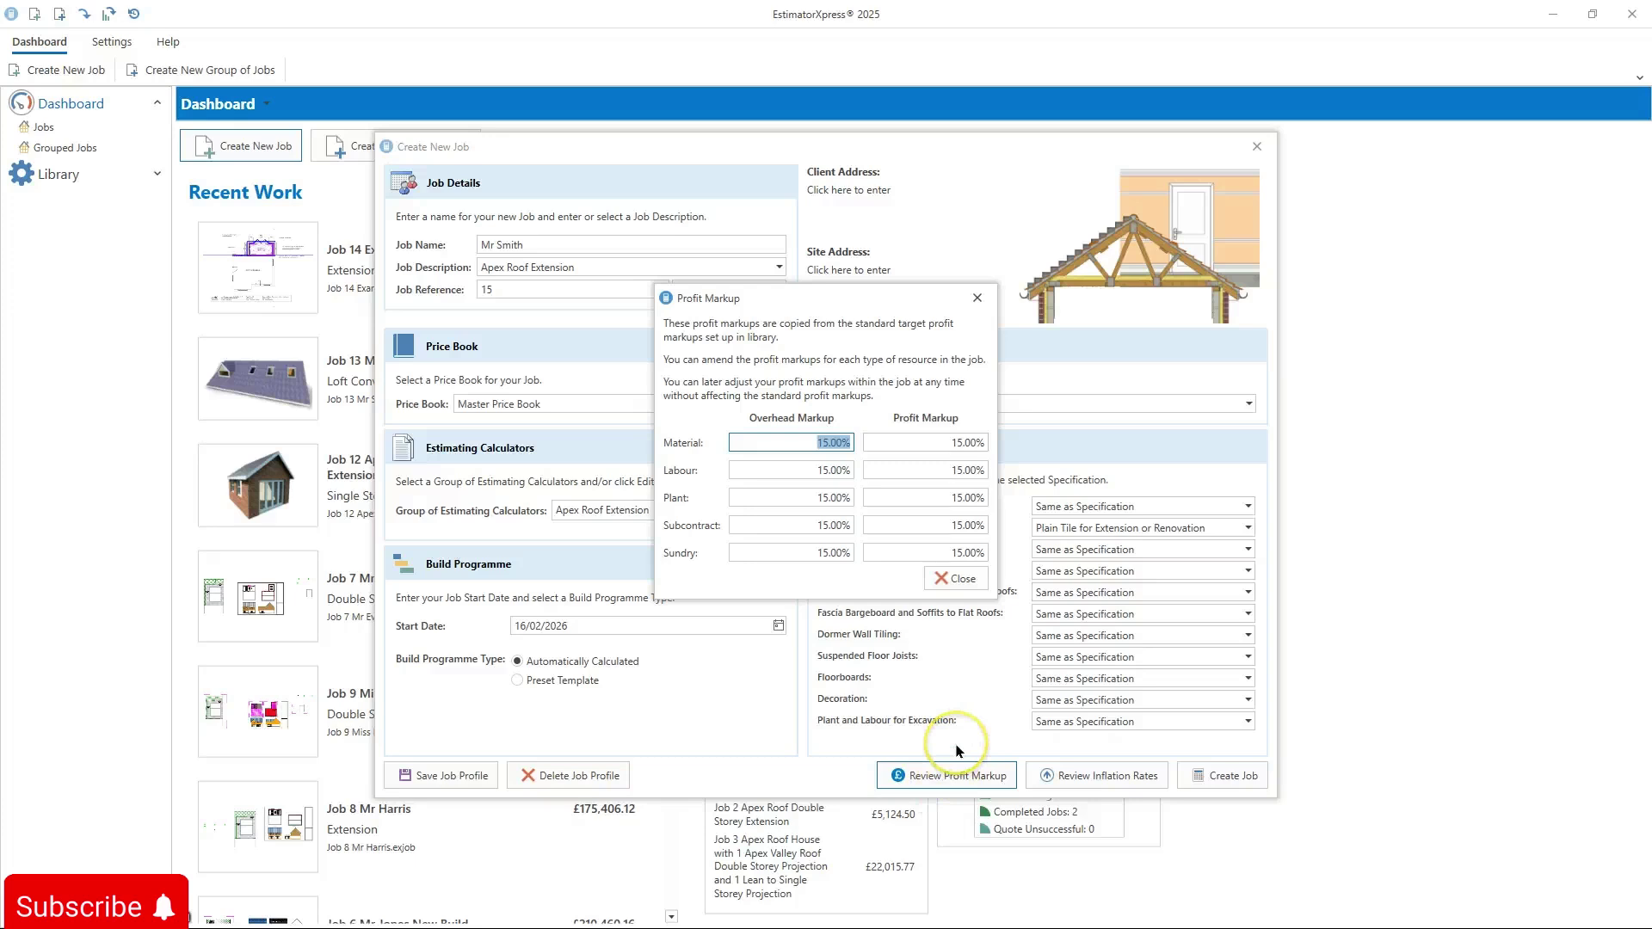
{"action": "left_click", "coordinate": [960, 578]}
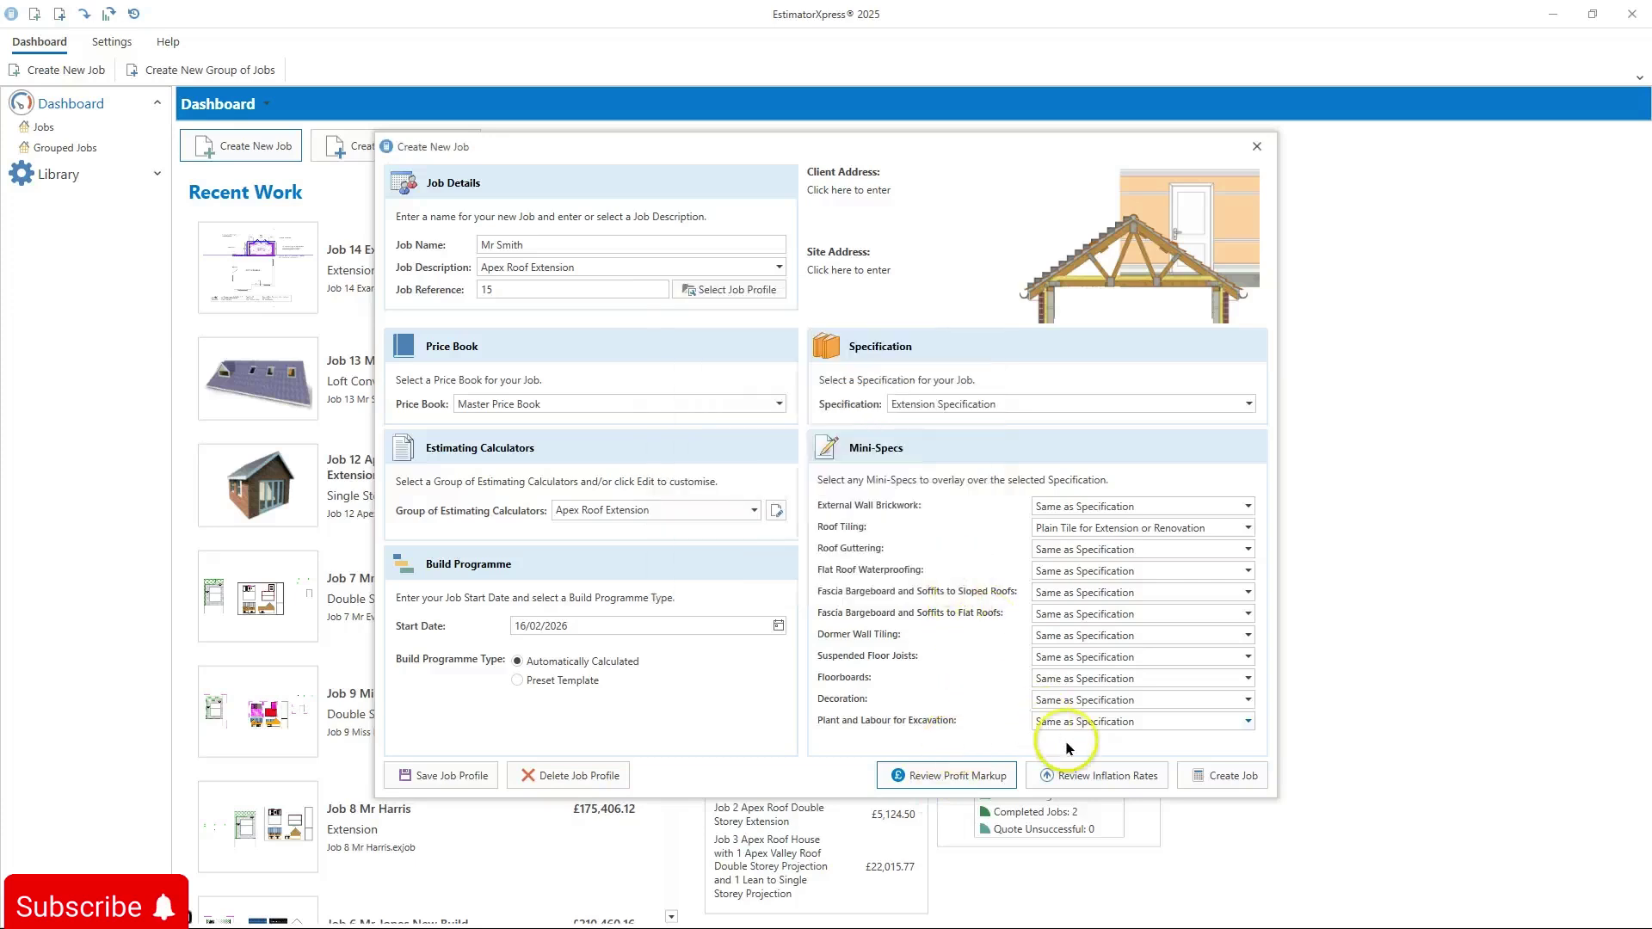
{"action": "left_click", "coordinate": [1079, 771]}
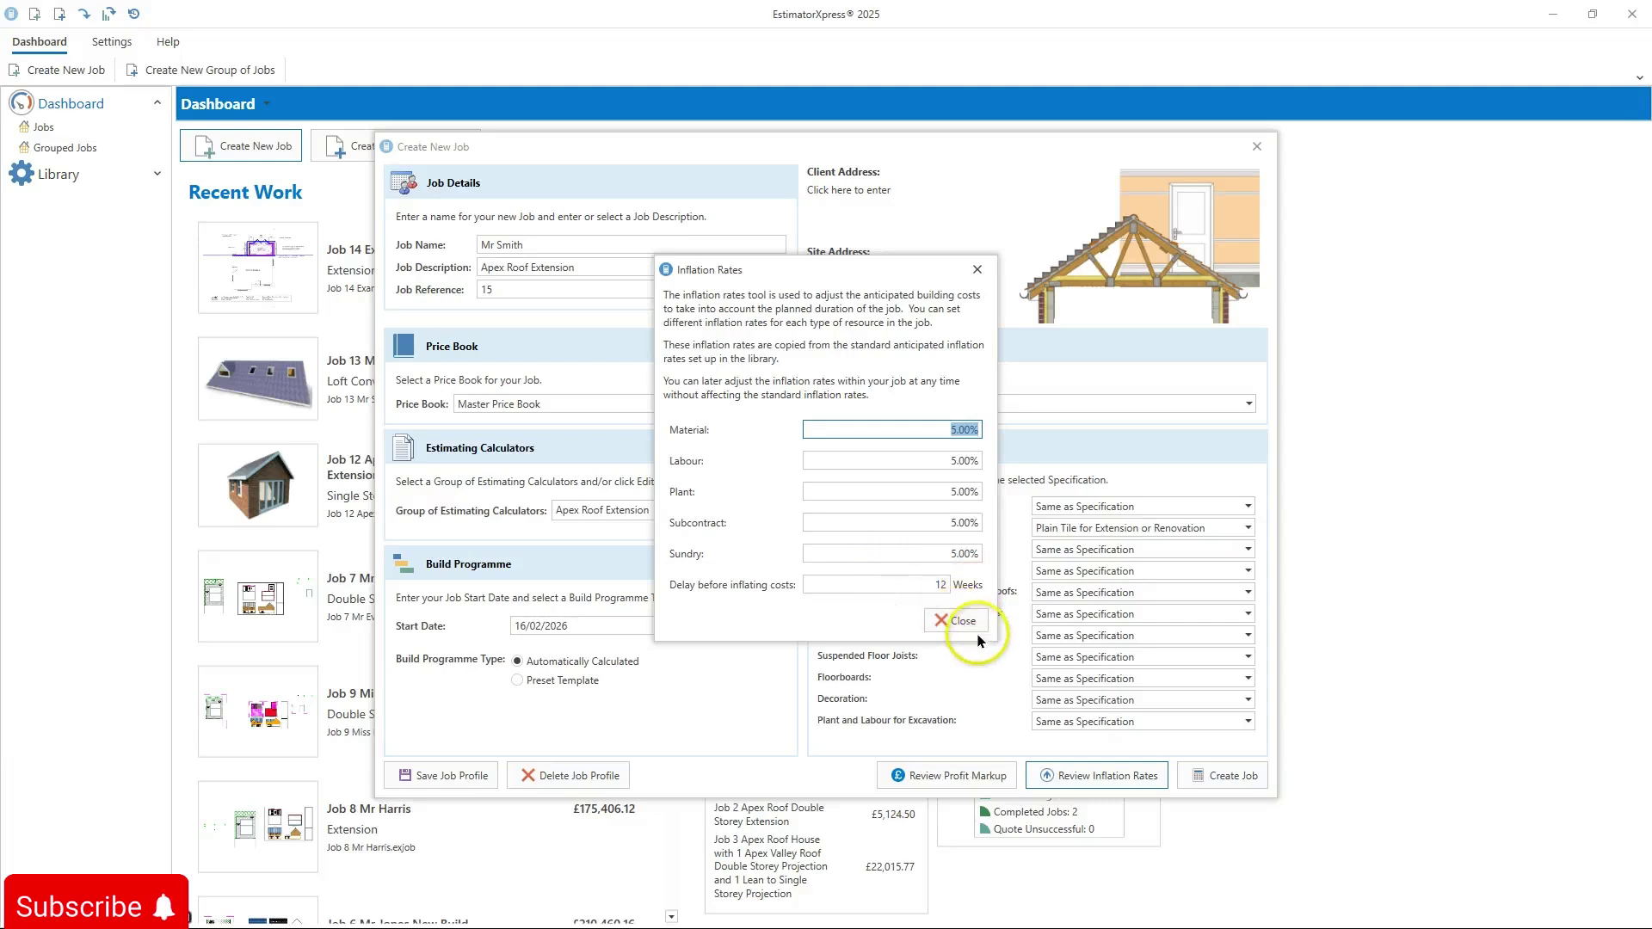
{"action": "left_click", "coordinate": [960, 616]}
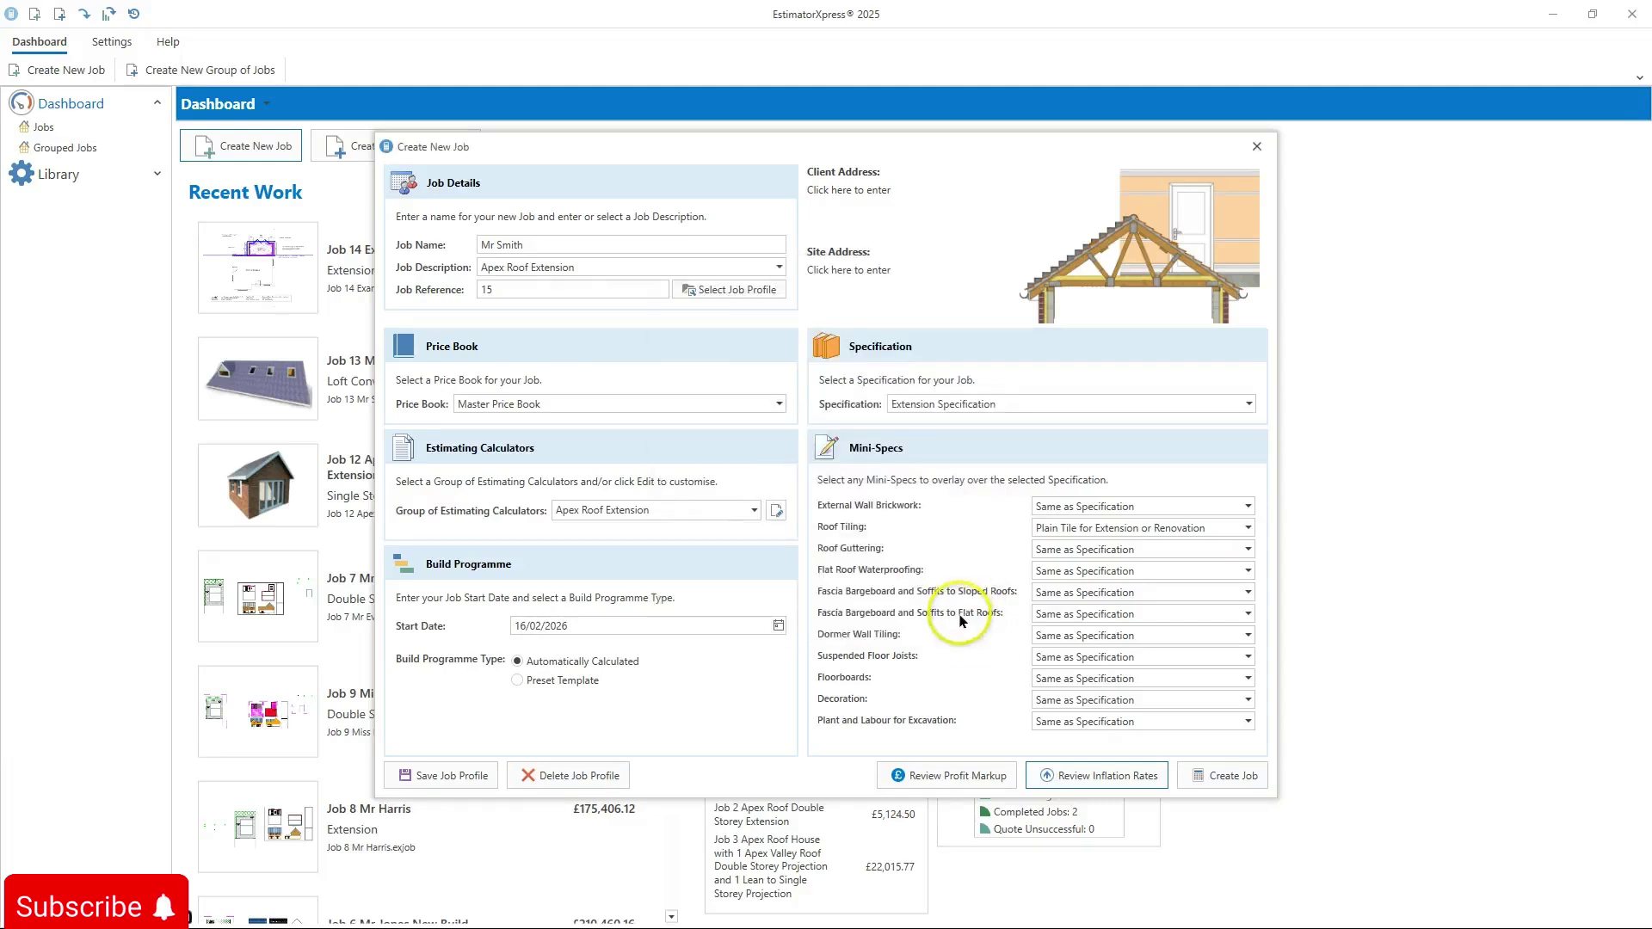
{"action": "left_click", "coordinate": [1231, 775]}
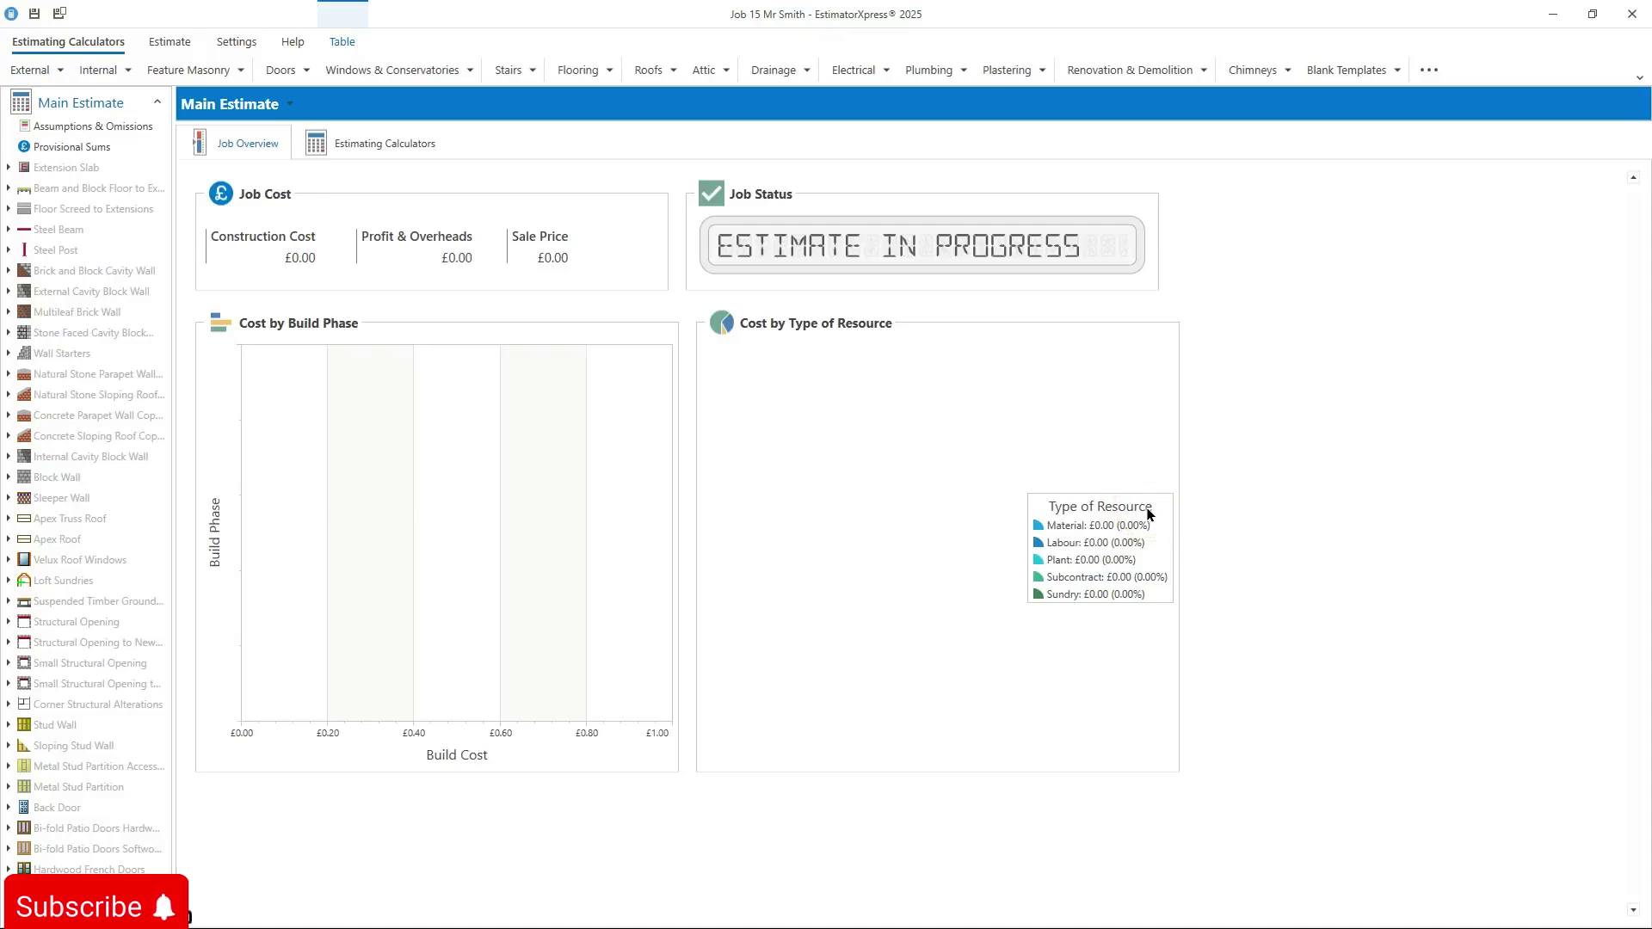
Search the main estimate's list of estimating calculators for "apex"
{"action": "left_click", "coordinate": [1150, 510]}
{"action": "left_click", "coordinate": [379, 158]}
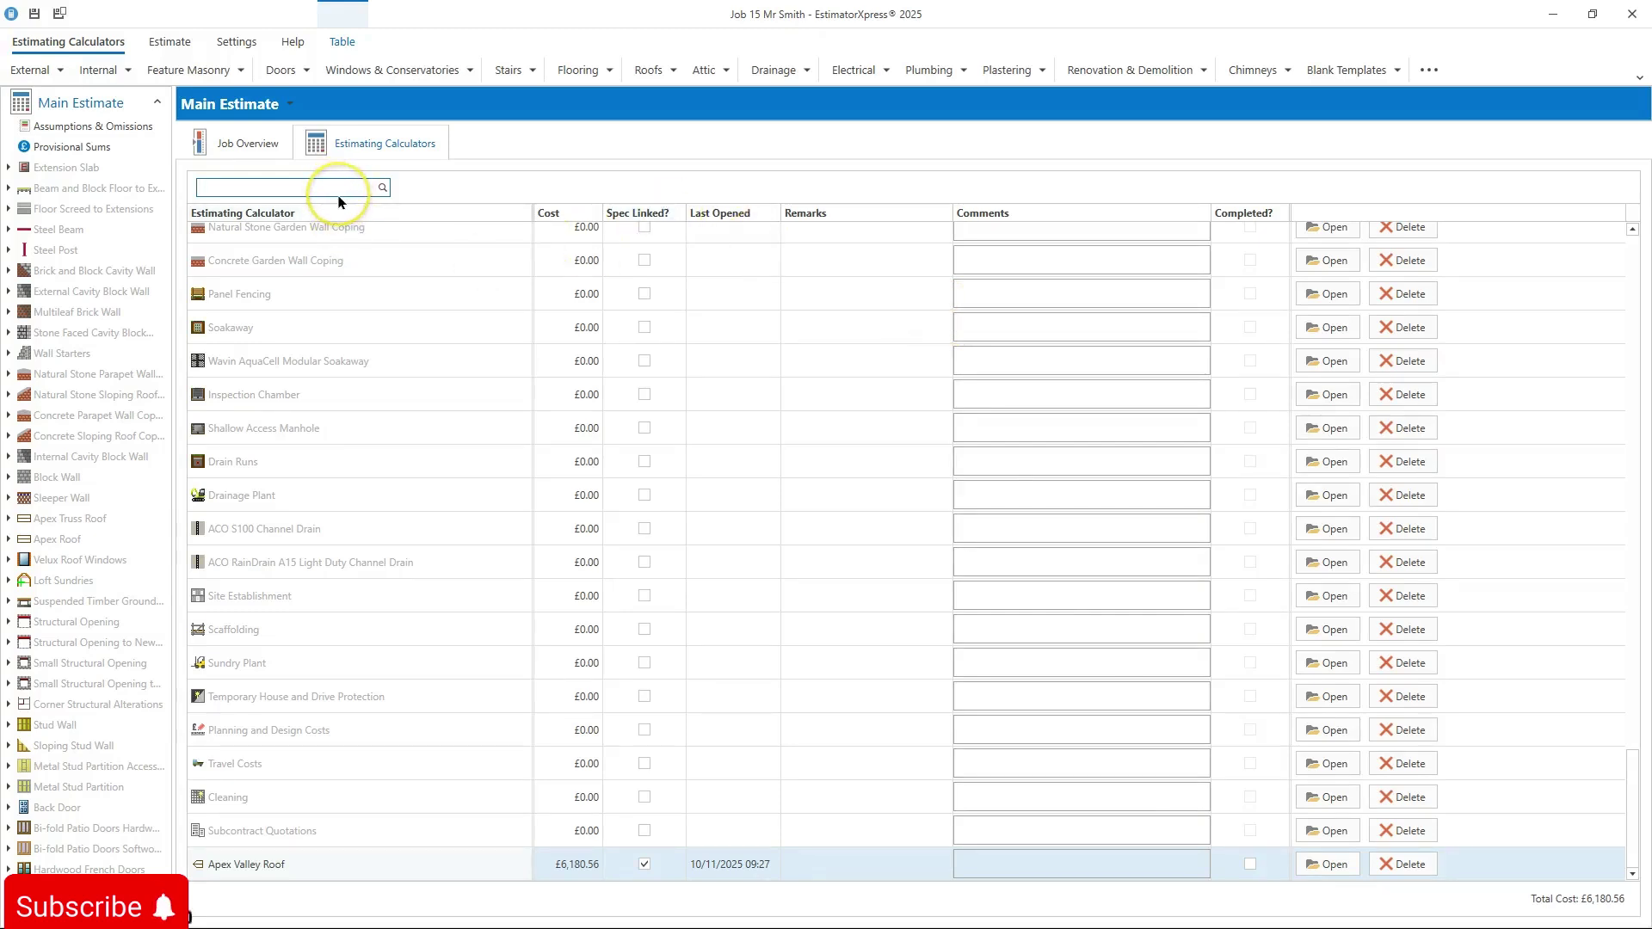
{"action": "type", "text": "apex"}
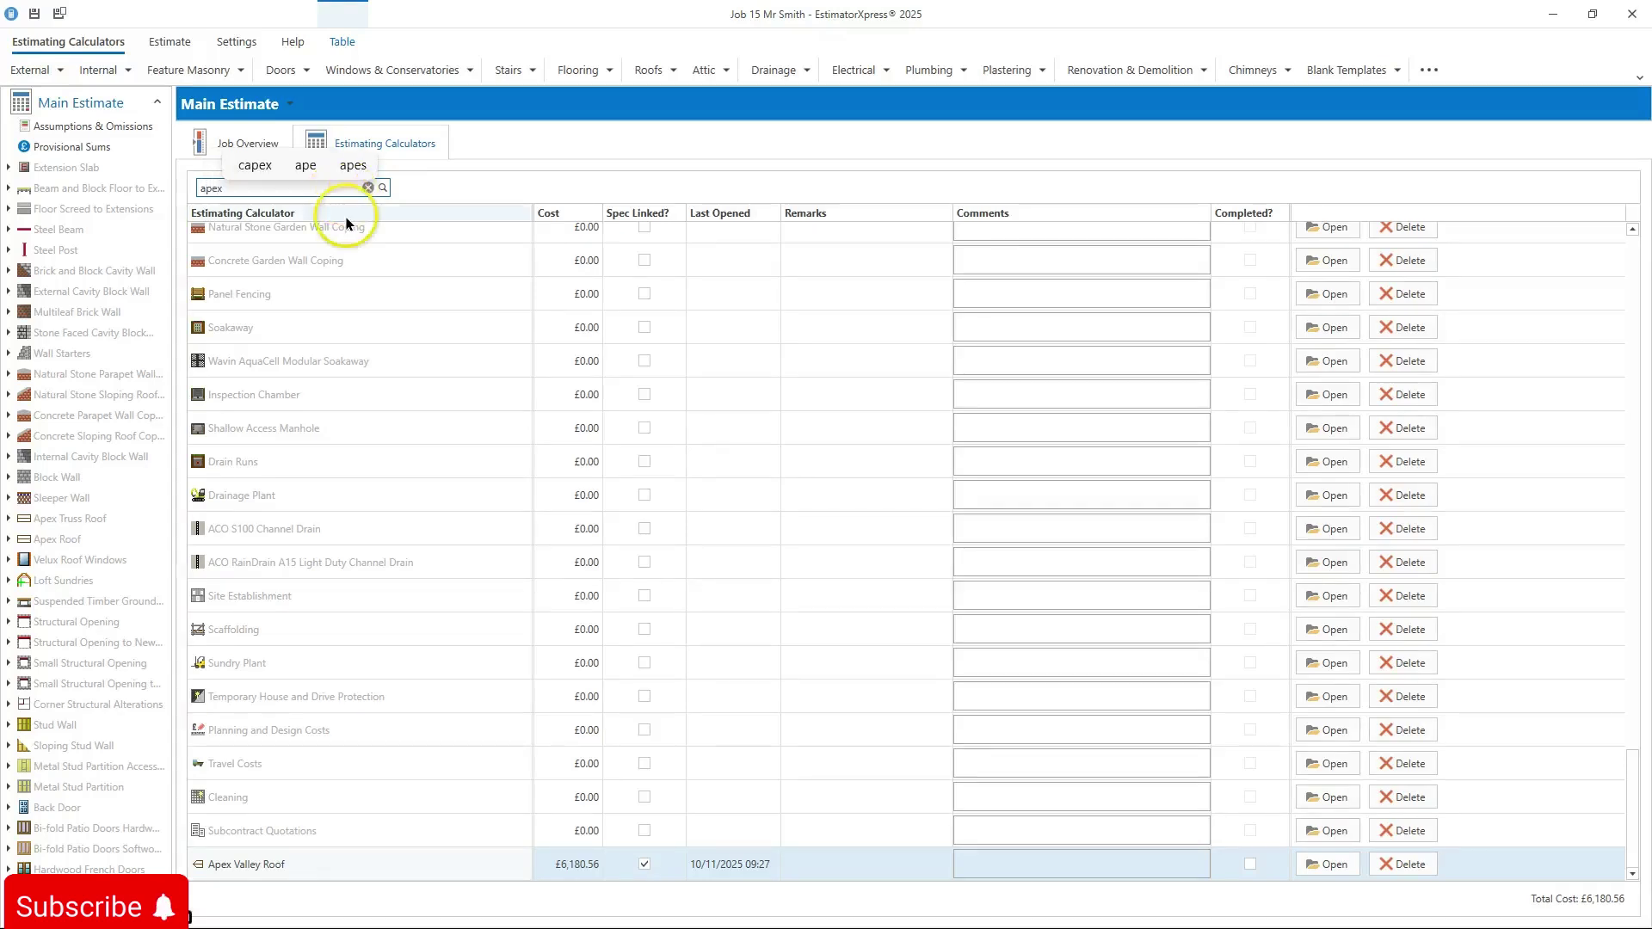
{"action": "key", "text": "Return"}
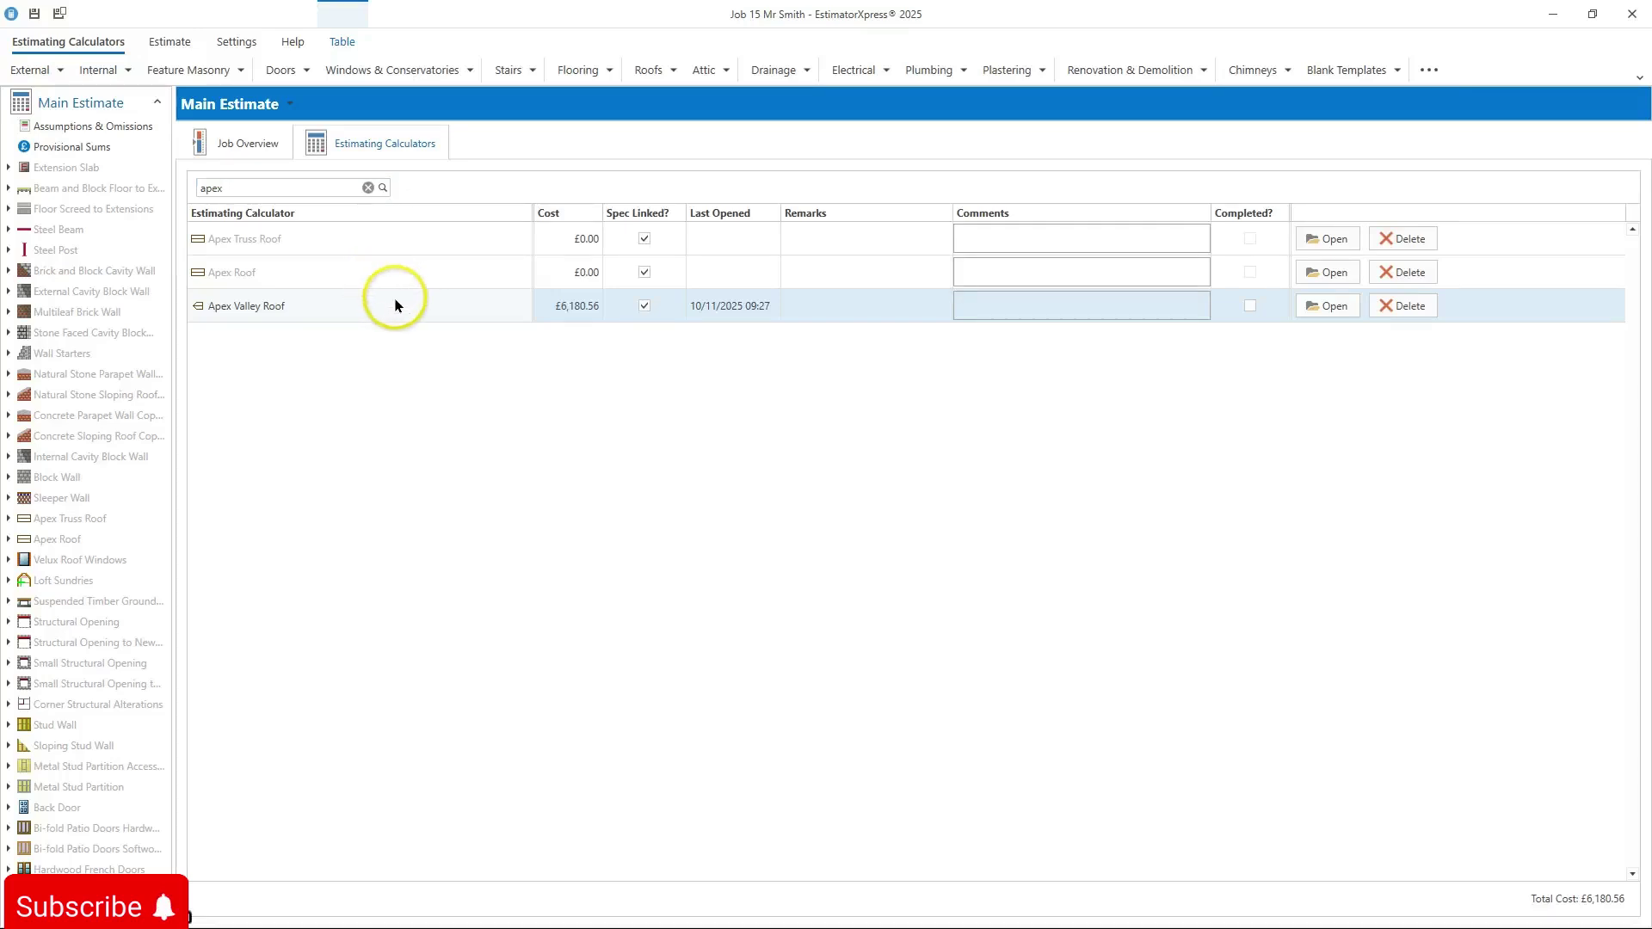
Open the Roof worksheet of the Apex Valley Roof calculator and start its dimensions wizard
{"action": "left_click", "coordinate": [1339, 314]}
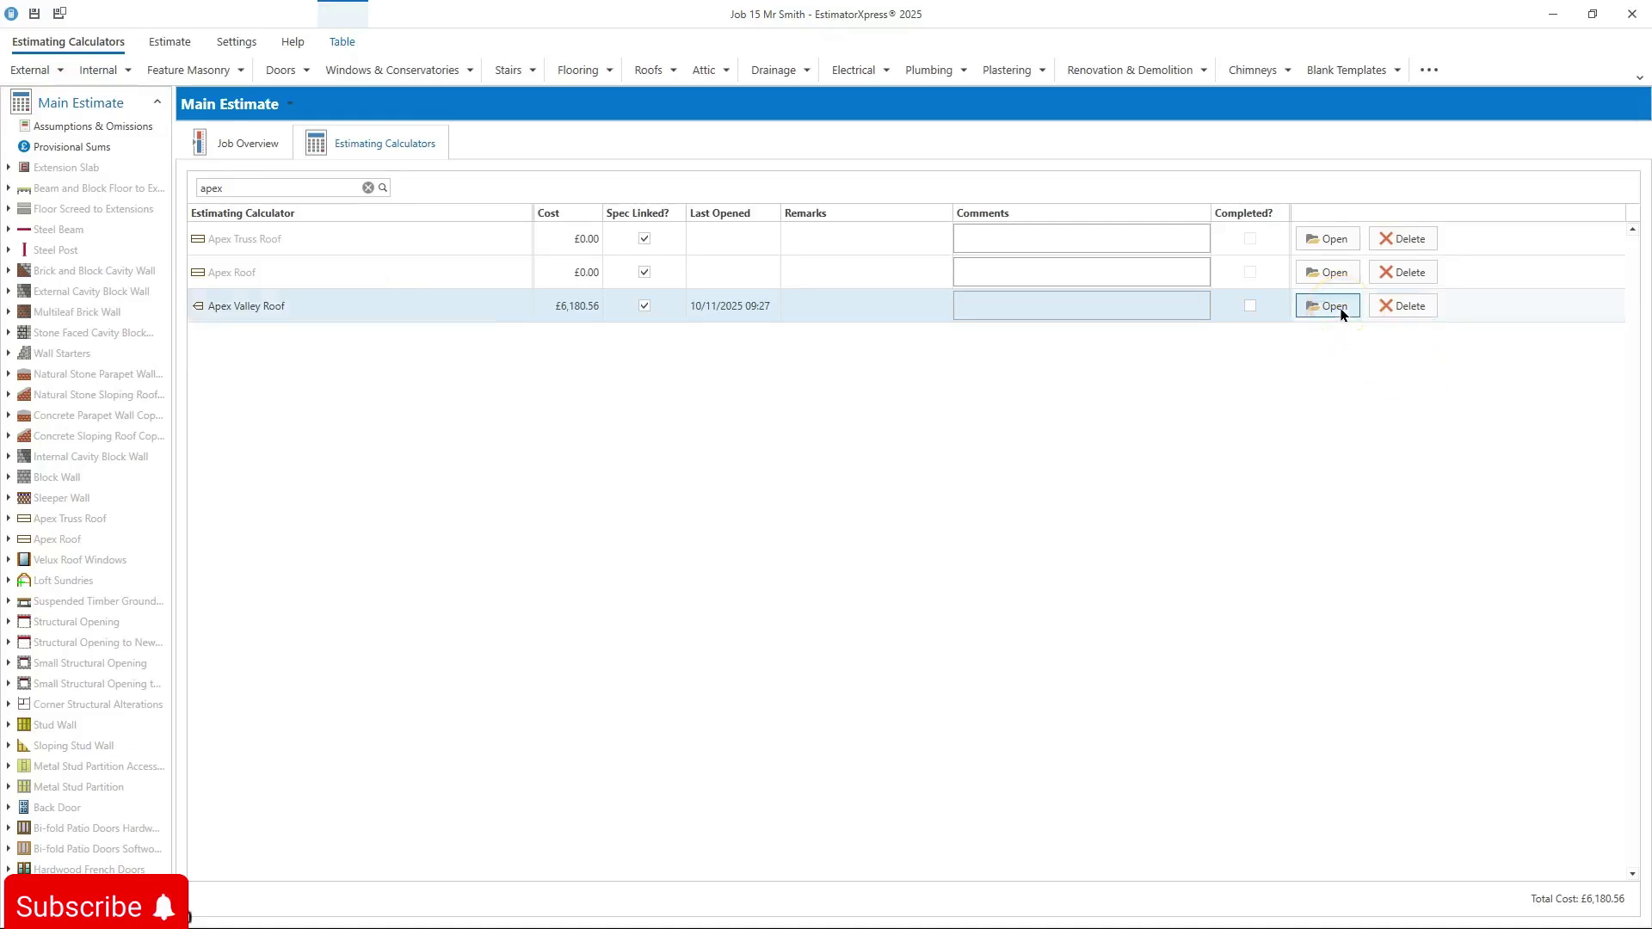
{"action": "left_click", "coordinate": [1340, 314]}
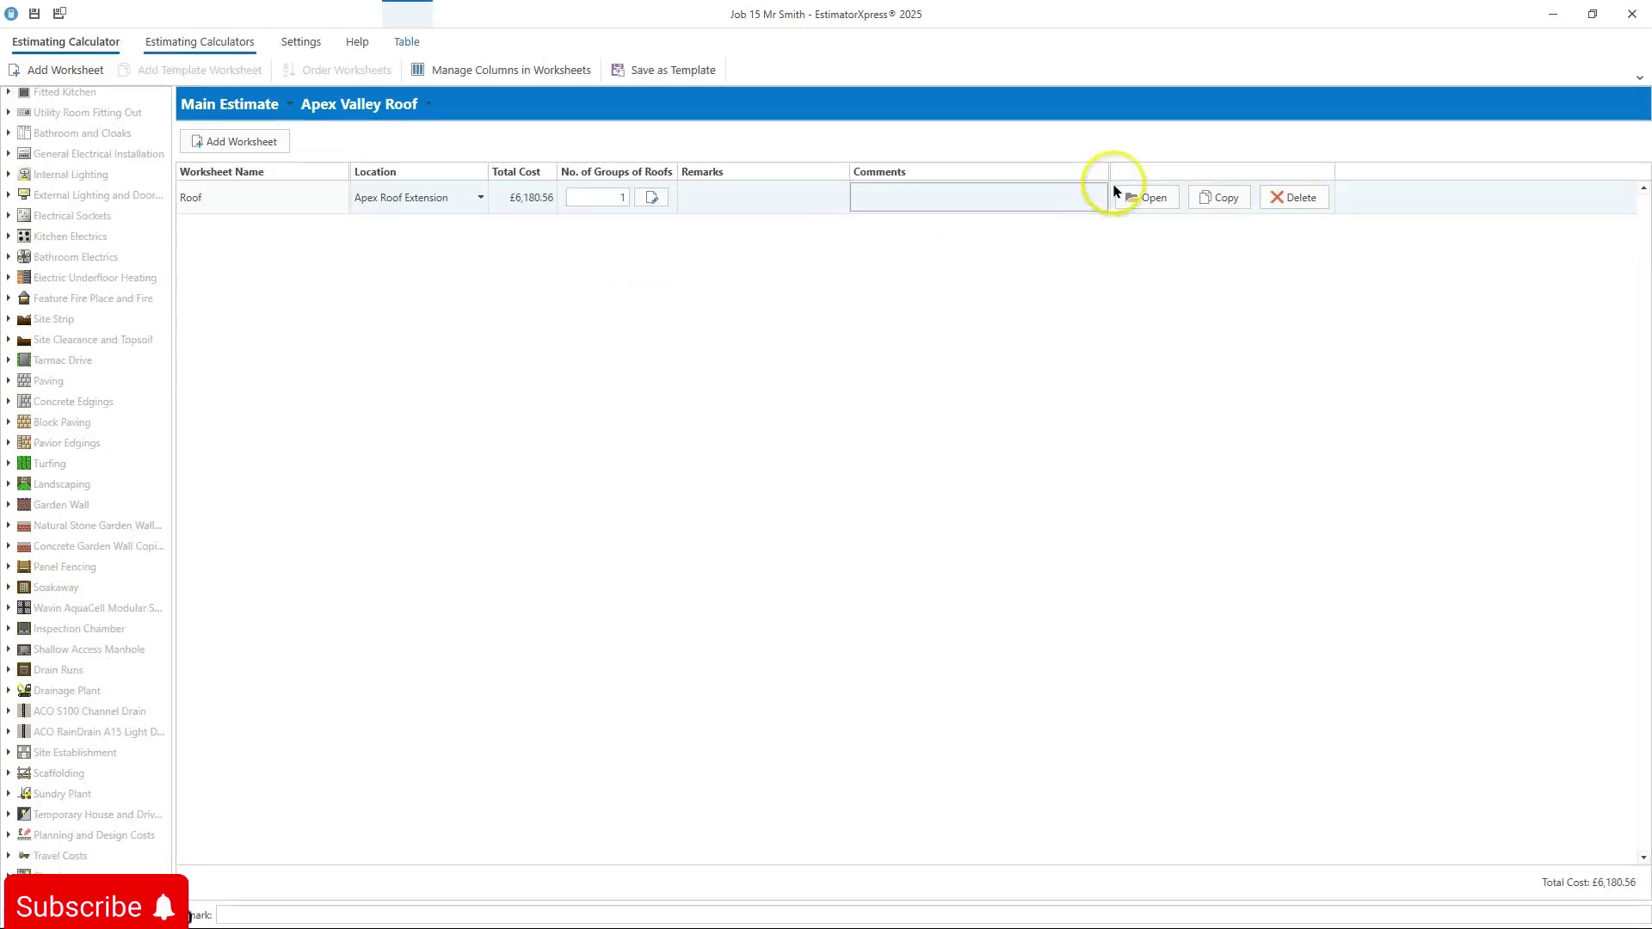
{"action": "left_click", "coordinate": [1132, 199]}
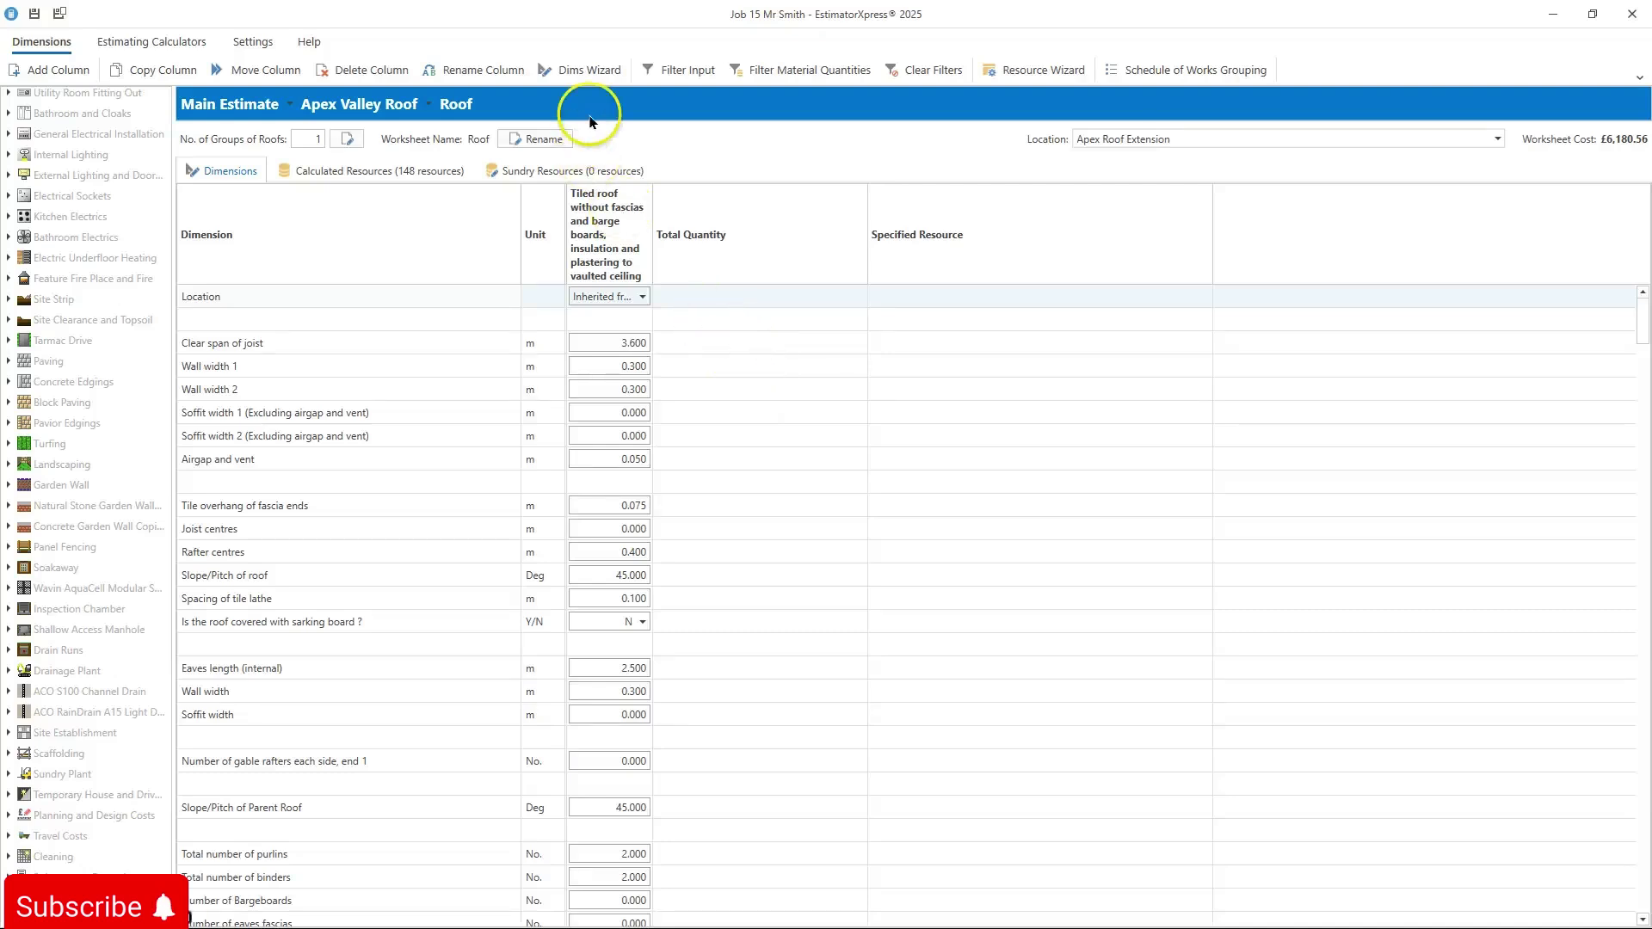
{"action": "left_click", "coordinate": [577, 81]}
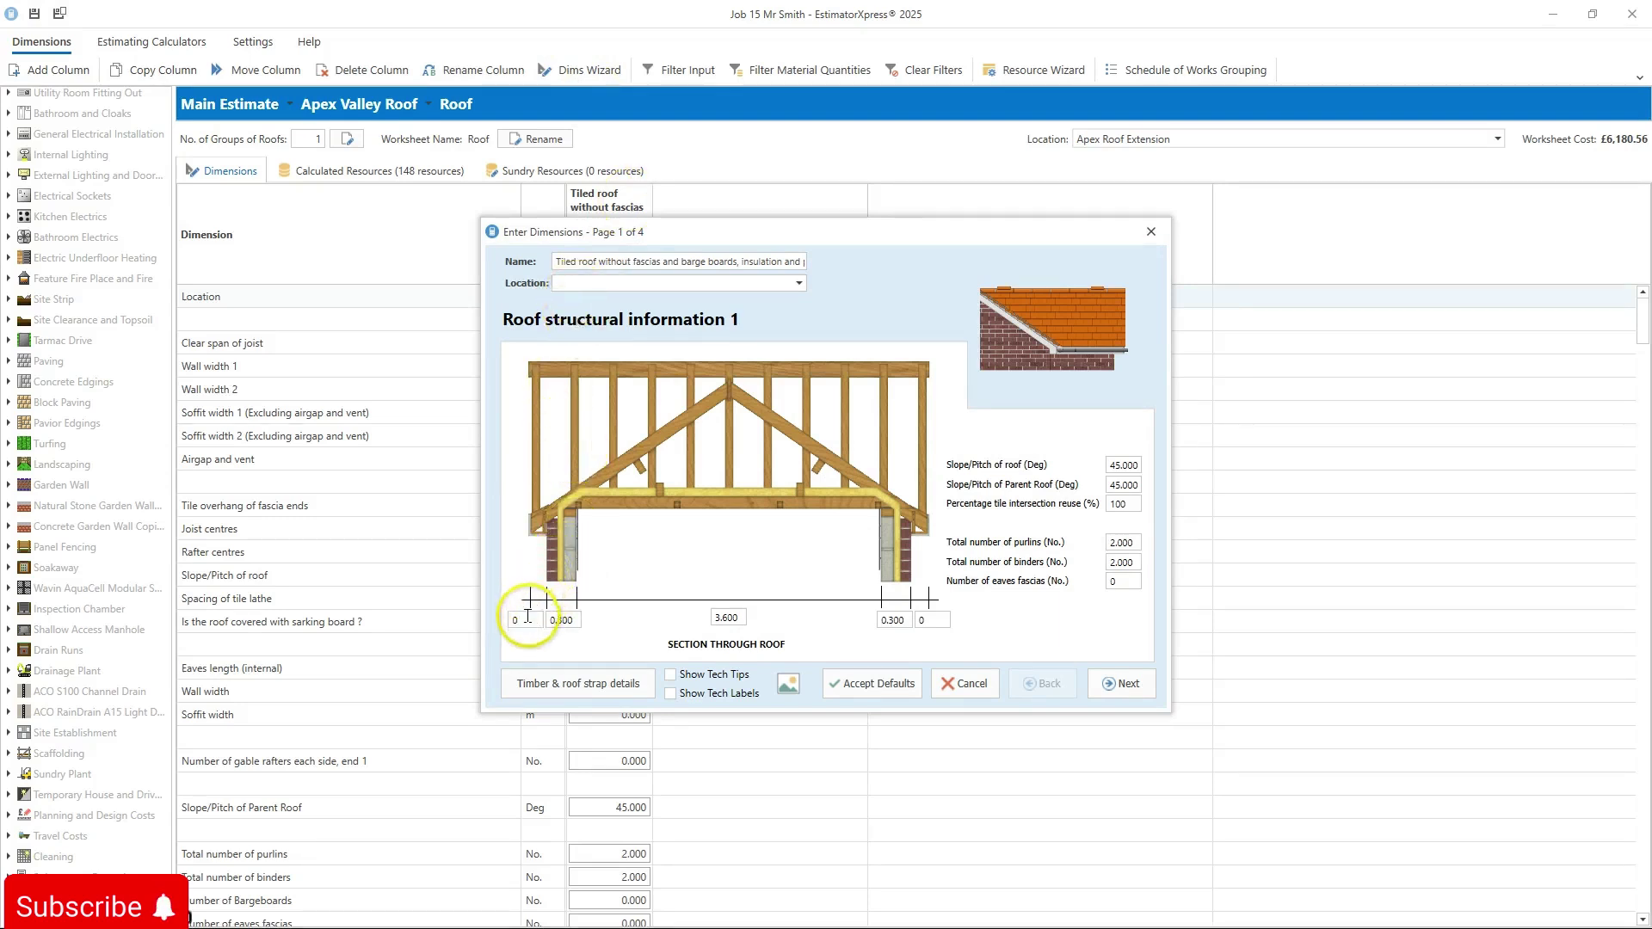
Show the tech tips and tech labels, and review the wall width and joist clear span dimensions
{"action": "mouse_move", "coordinate": [564, 621]}
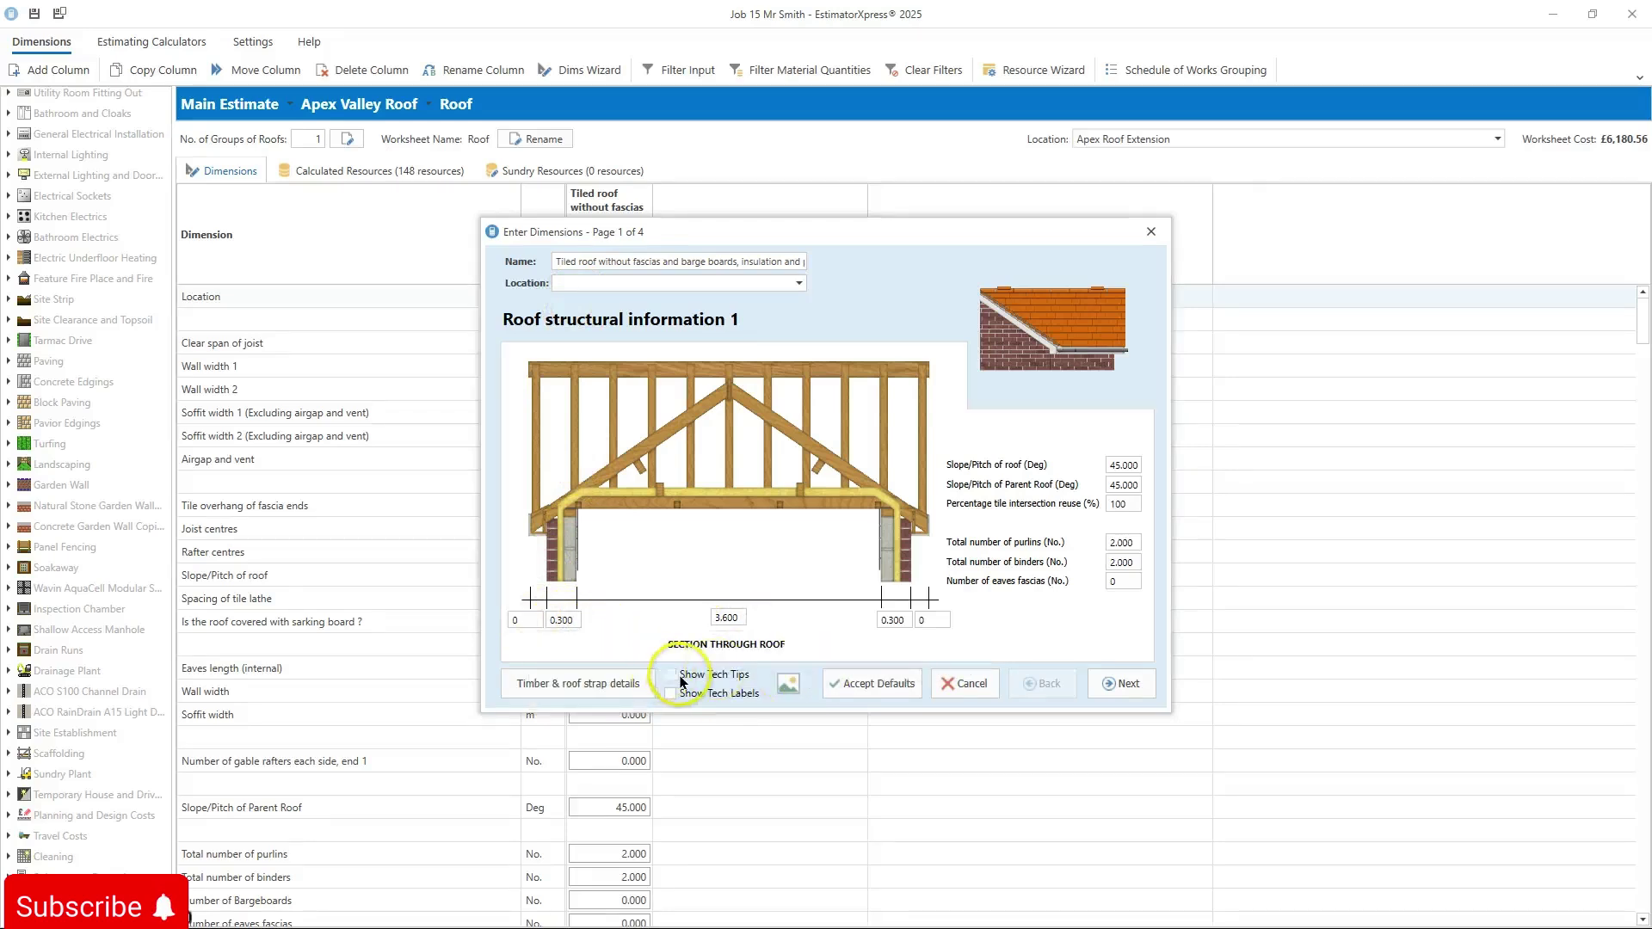
{"action": "left_click", "coordinate": [681, 694]}
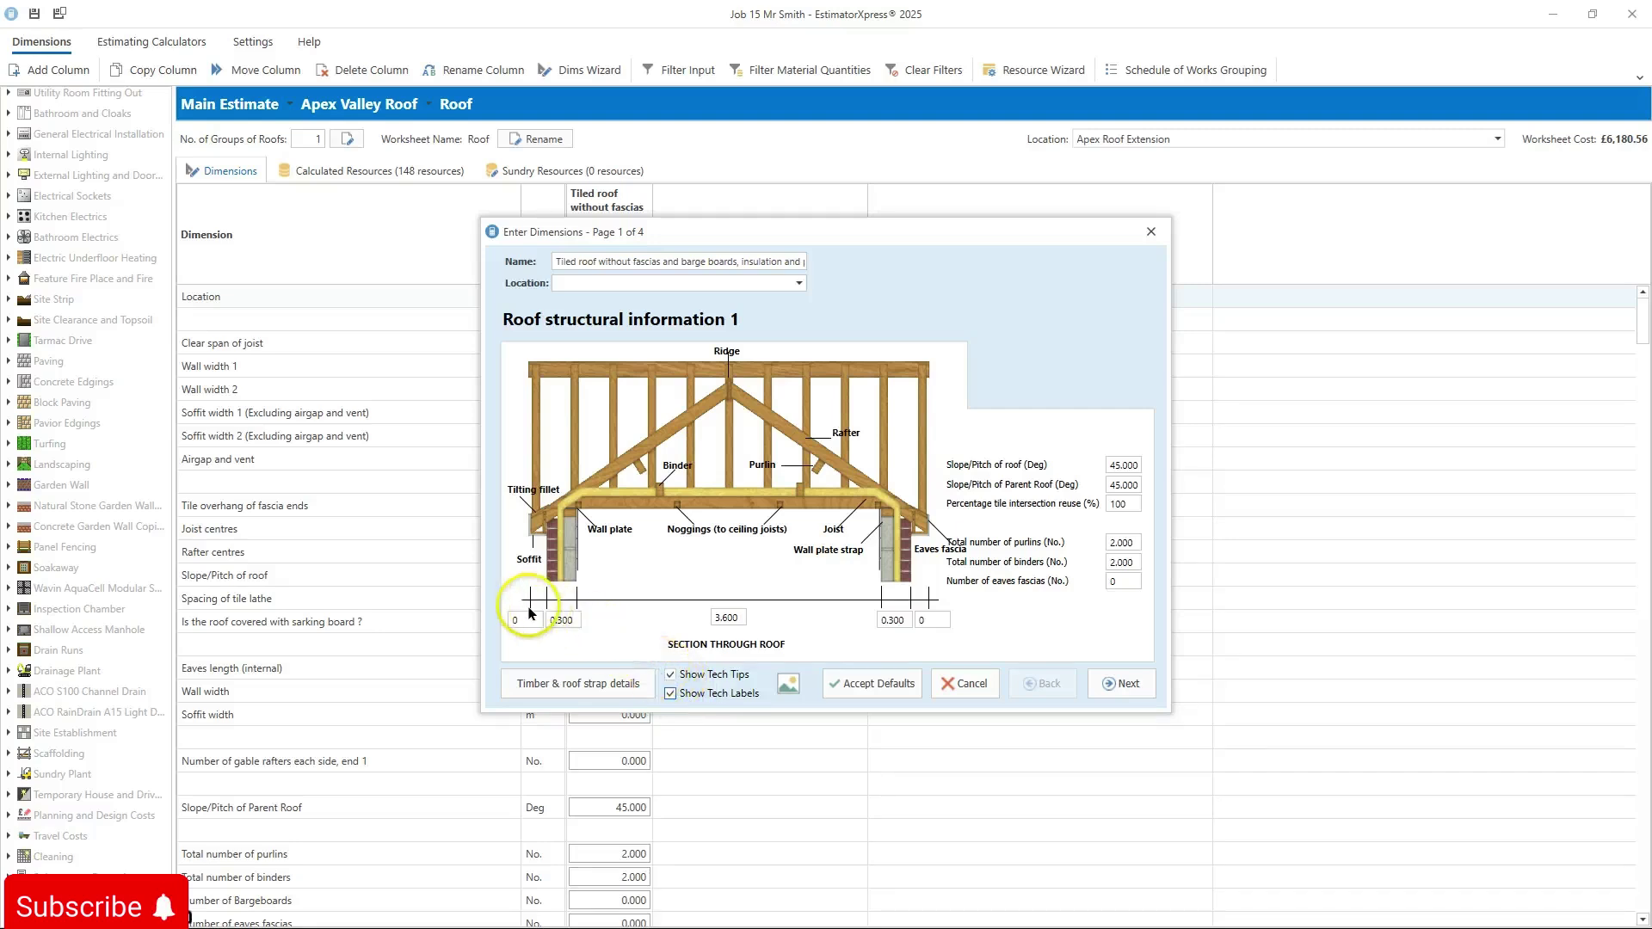
{"action": "mouse_move", "coordinate": [524, 617]}
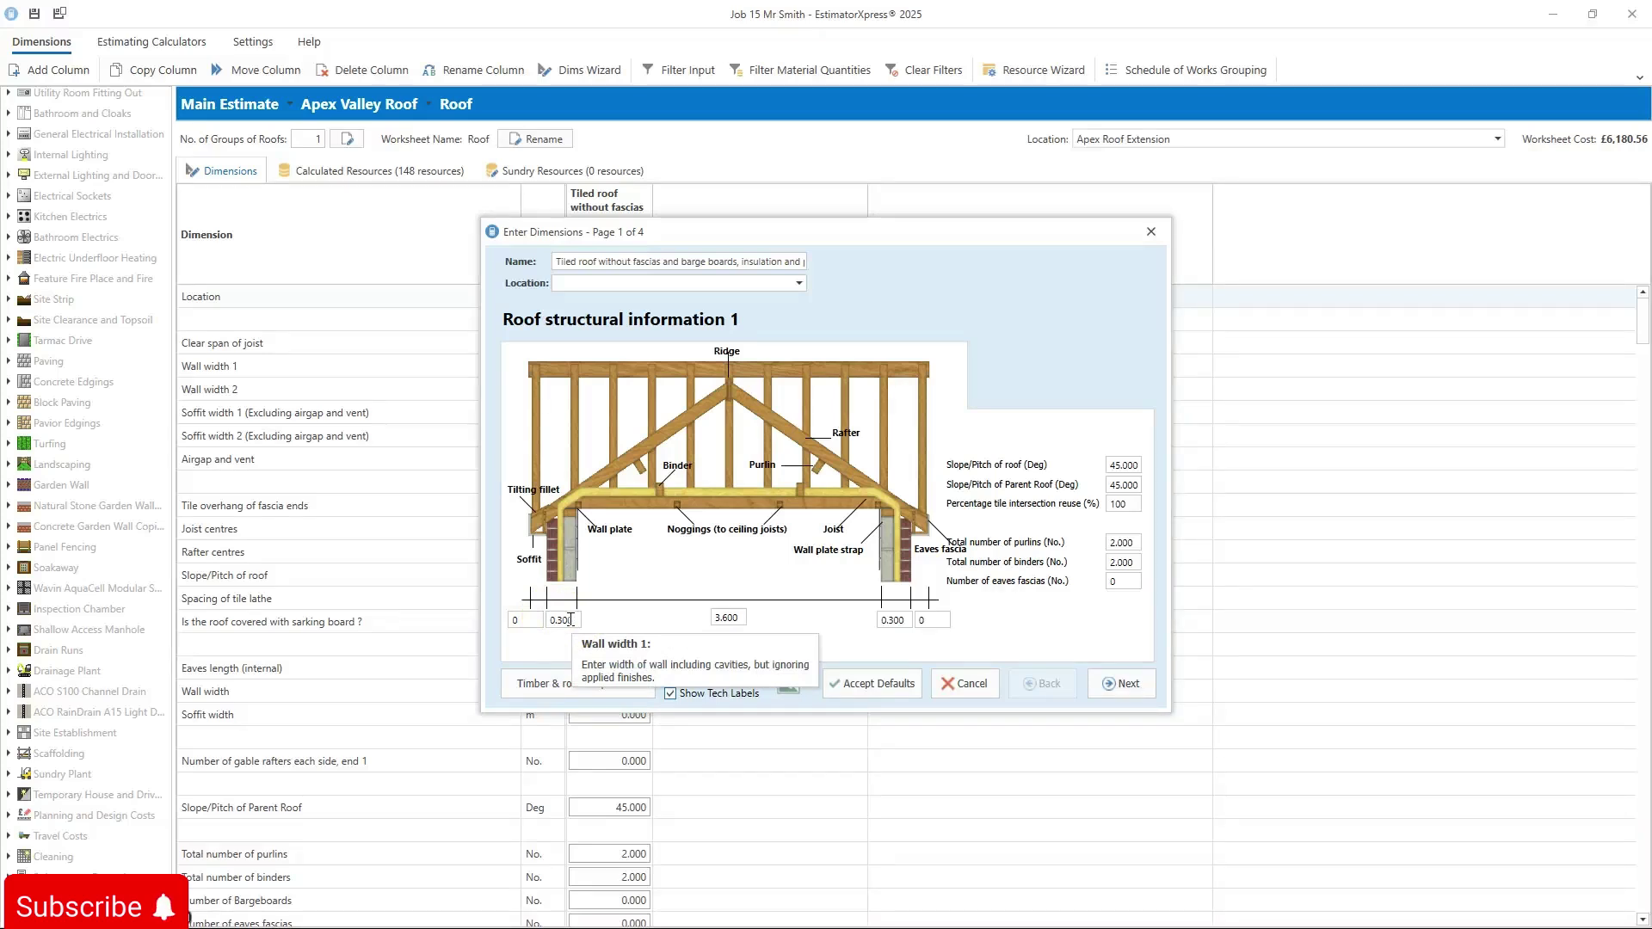
{"action": "left_click", "coordinate": [726, 616]}
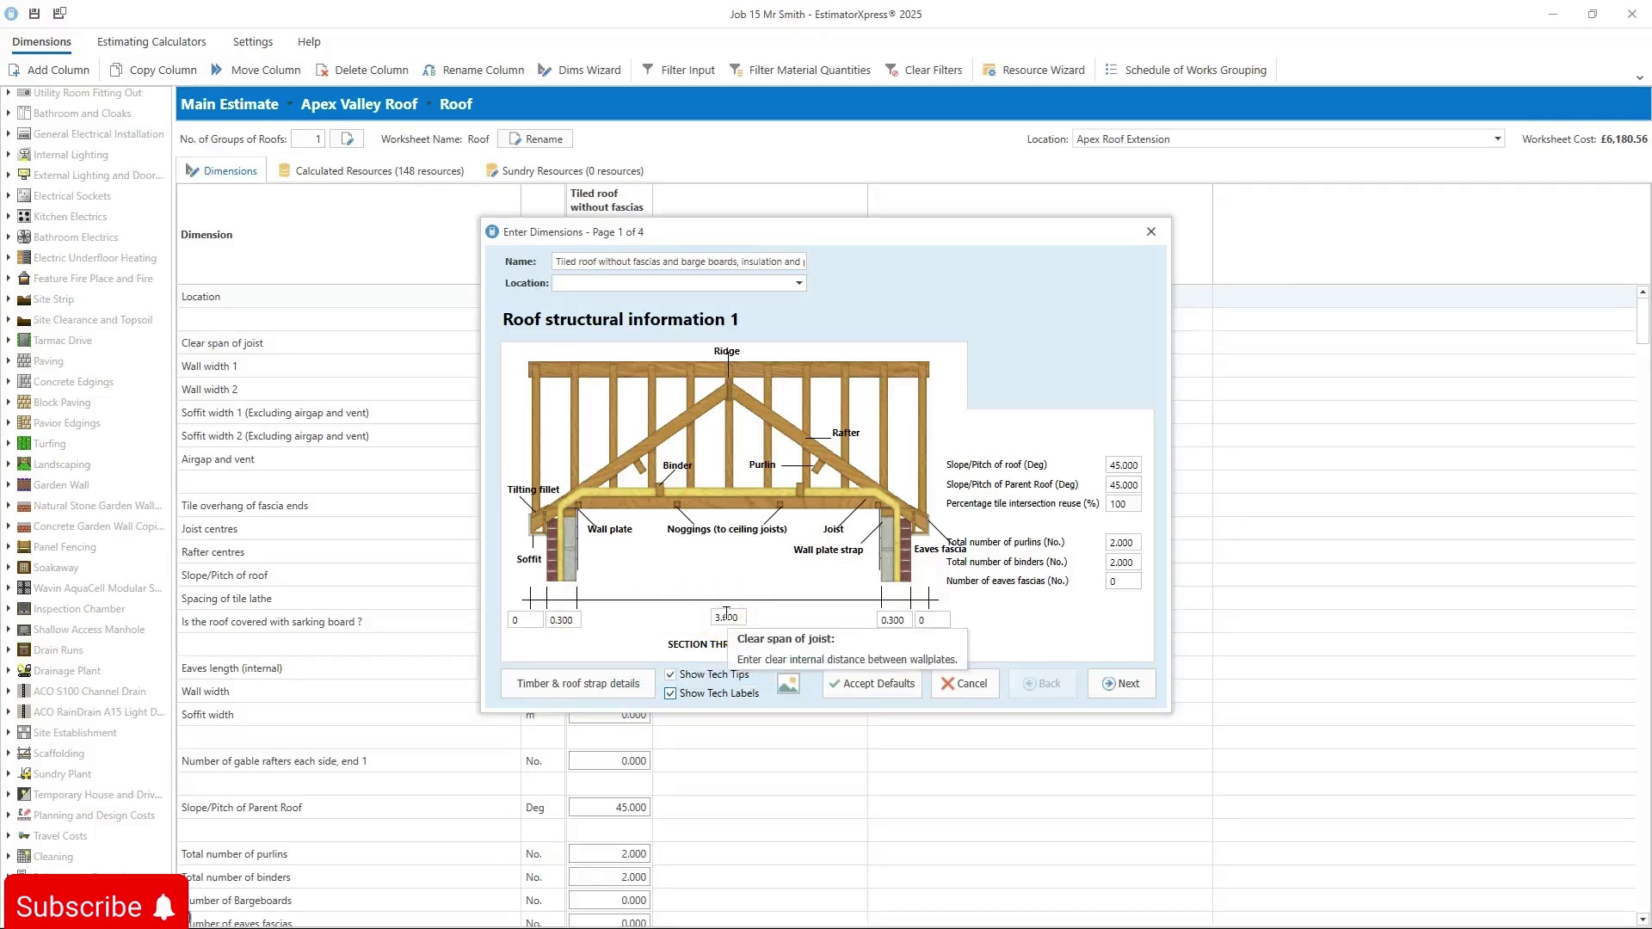
{"action": "left_click", "coordinate": [898, 616]}
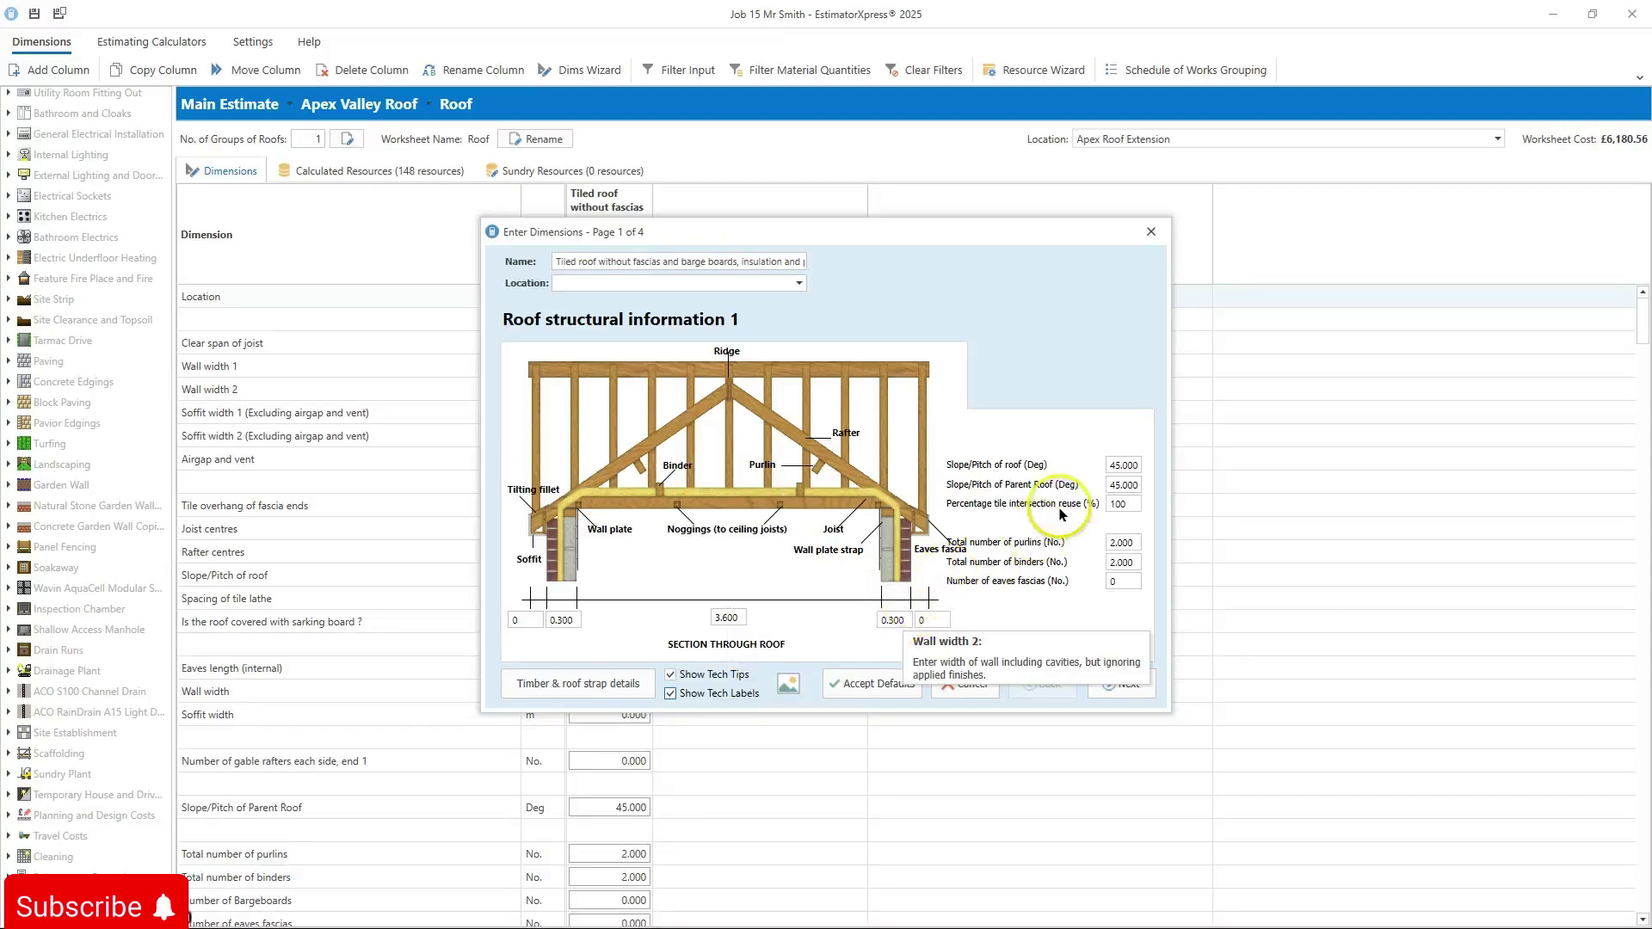
Set the slope/pitch of the roof to 35 degrees and of the parent roof to 40 degrees
{"action": "left_click", "coordinate": [1114, 466]}
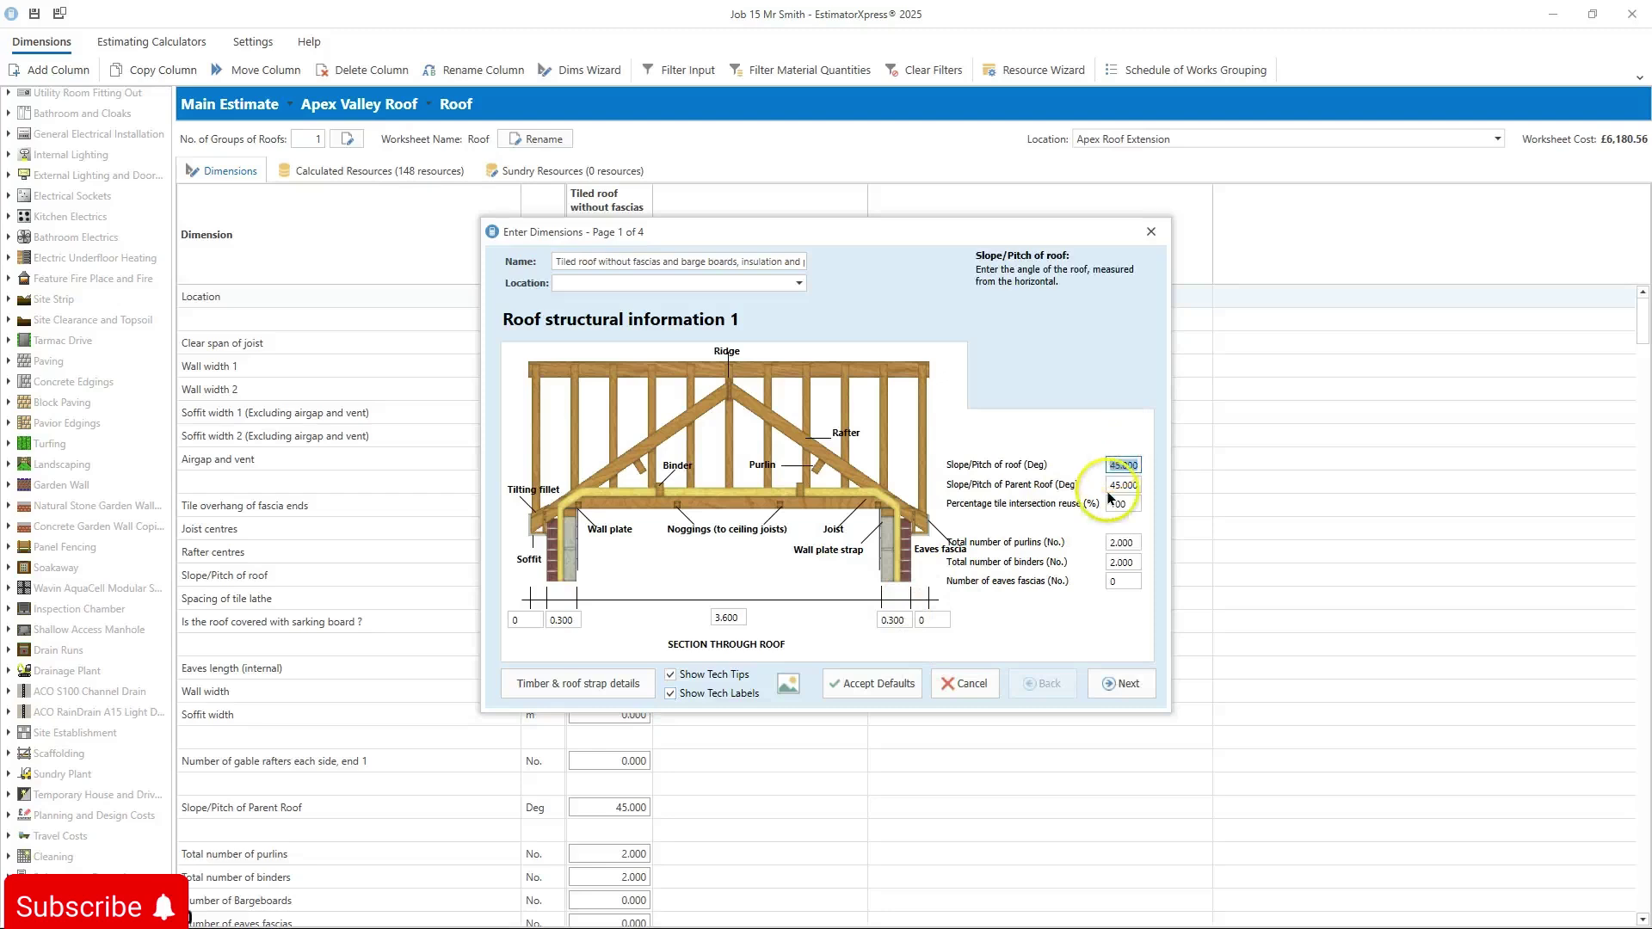
{"action": "mouse_move", "coordinate": [1110, 585]}
{"action": "type", "text": "1"}
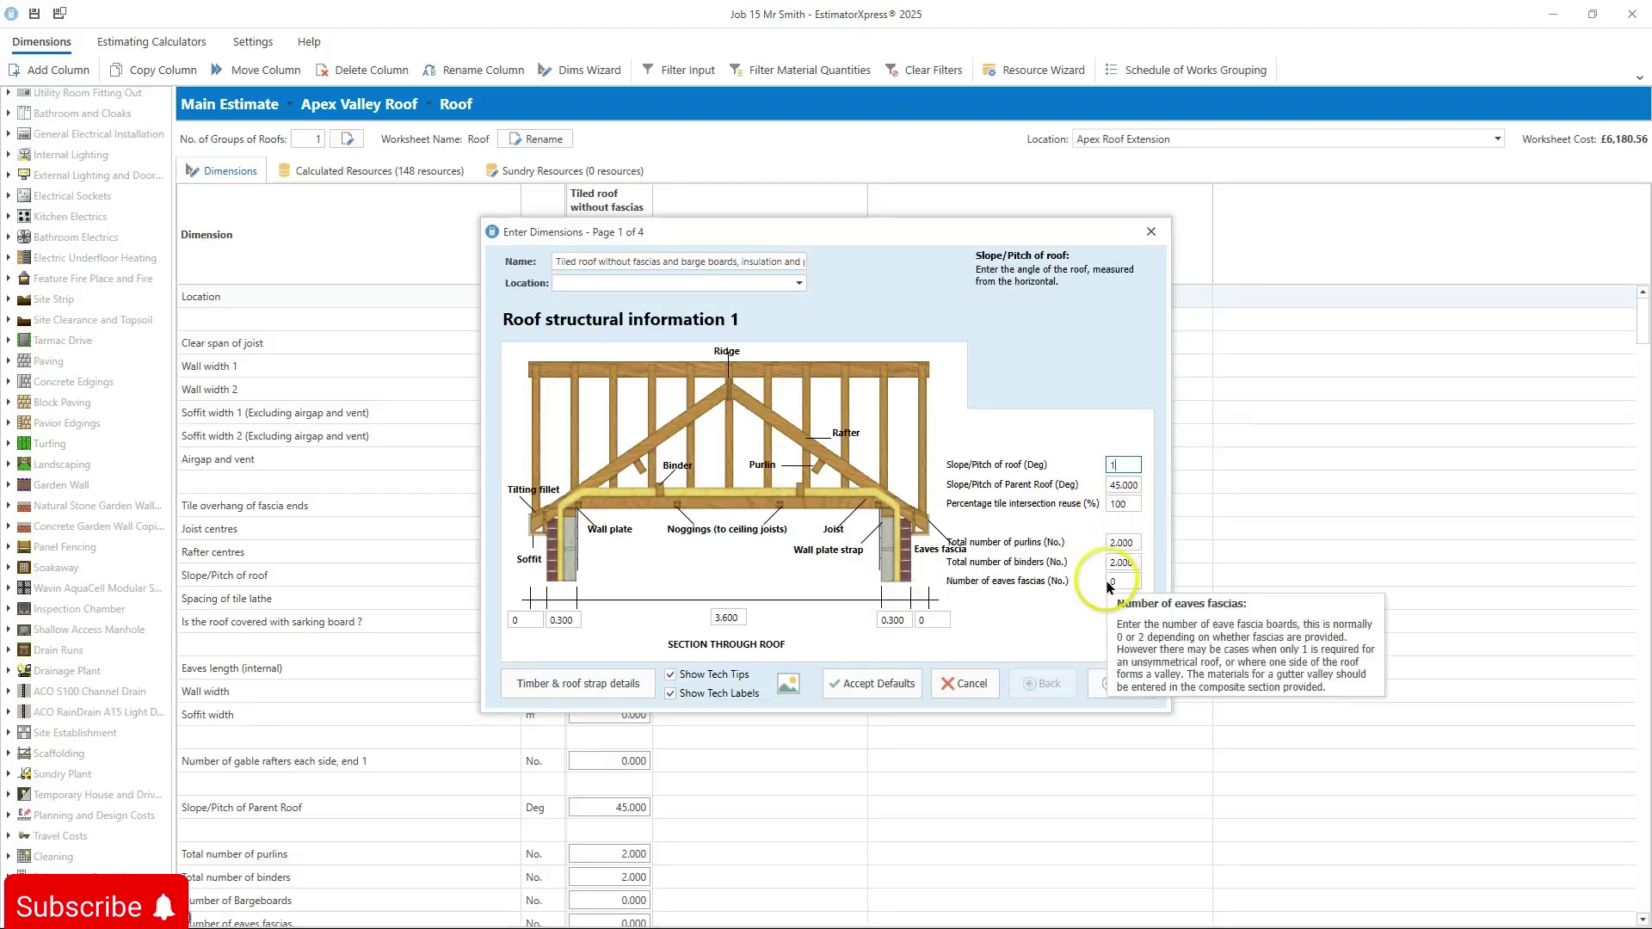
{"action": "key", "text": "BackSpace"}
{"action": "type", "text": "35"}
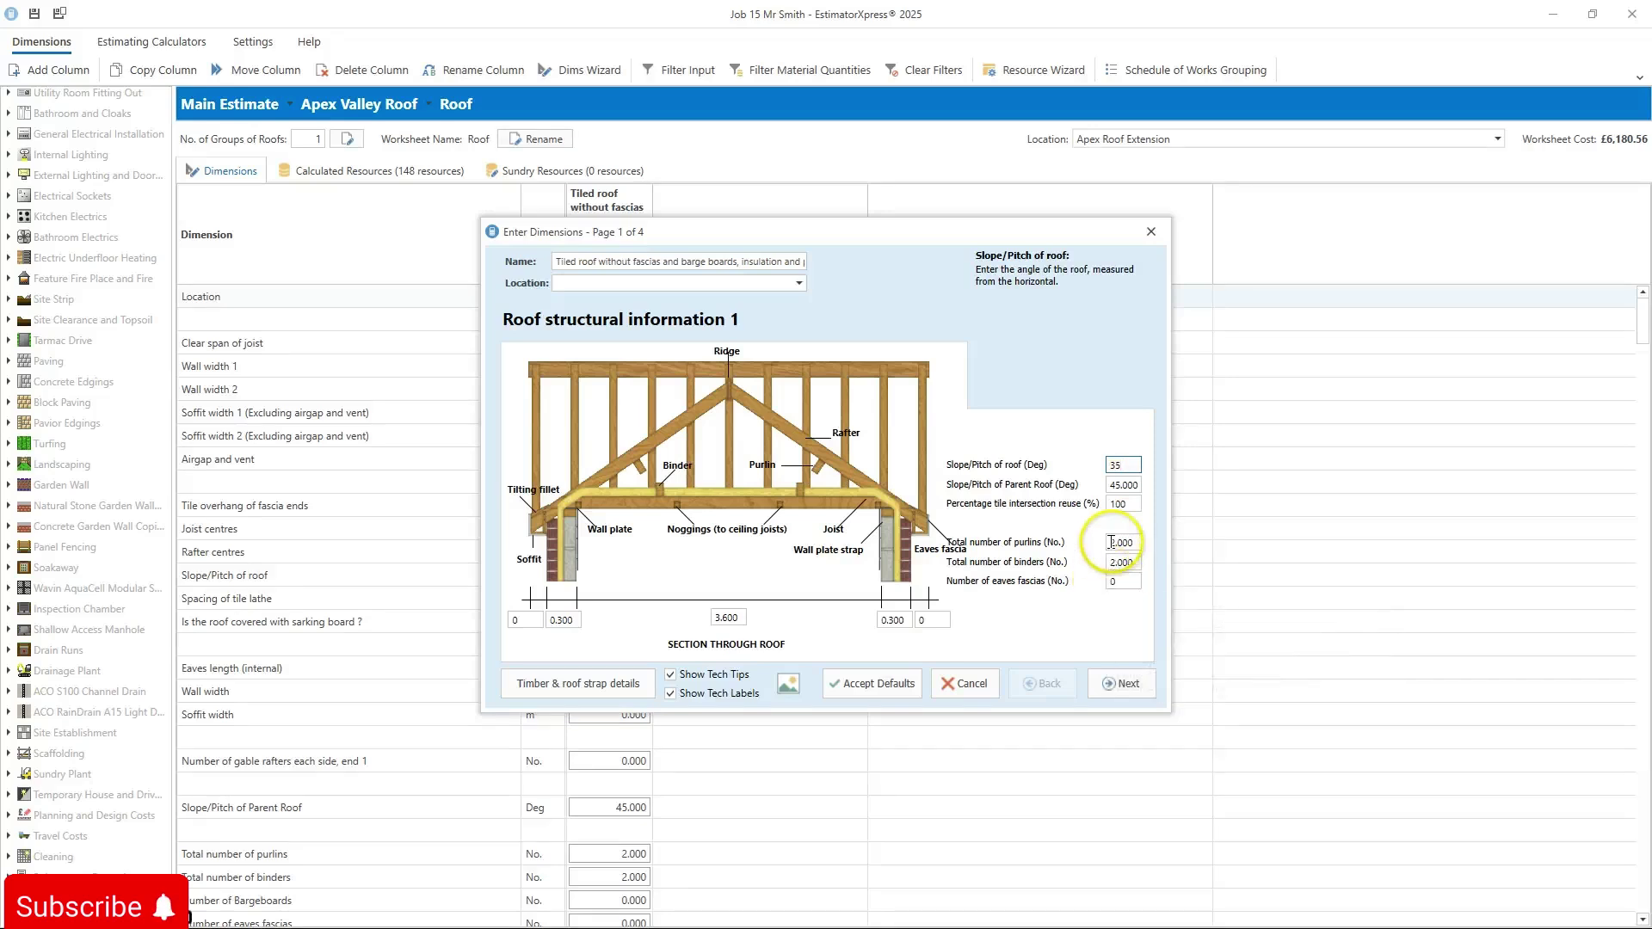
{"action": "left_click", "coordinate": [1129, 484]}
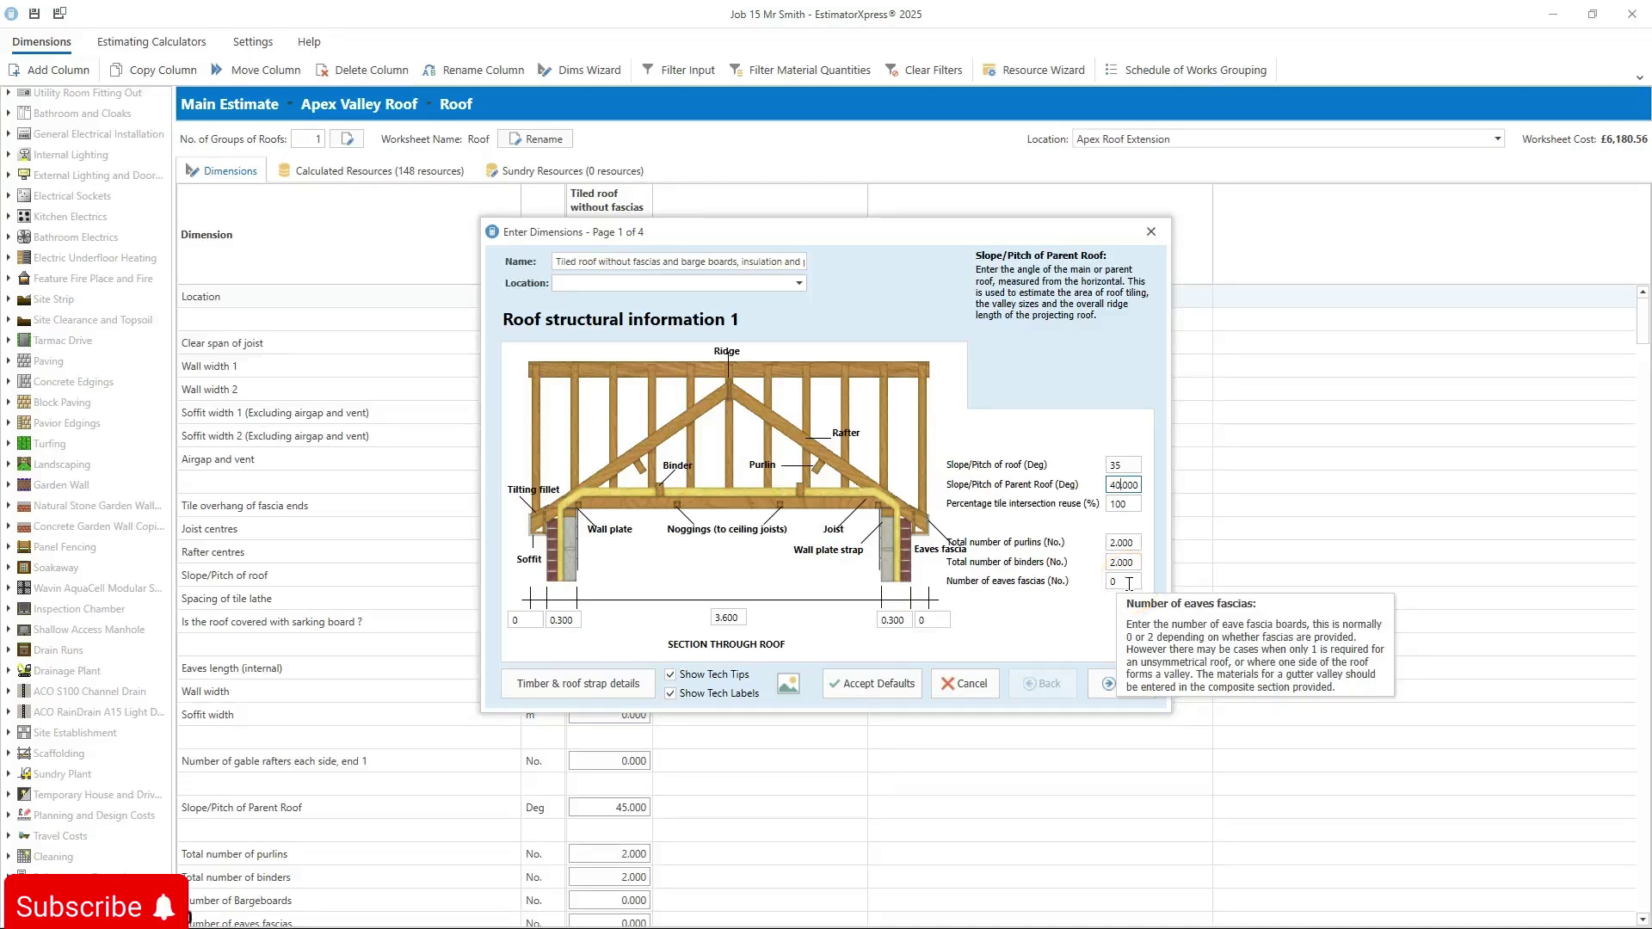
Review the timber and roof strap details, including nogging spacings, gable and wall plate strap centres and cutting allowances
{"action": "left_click", "coordinate": [563, 695]}
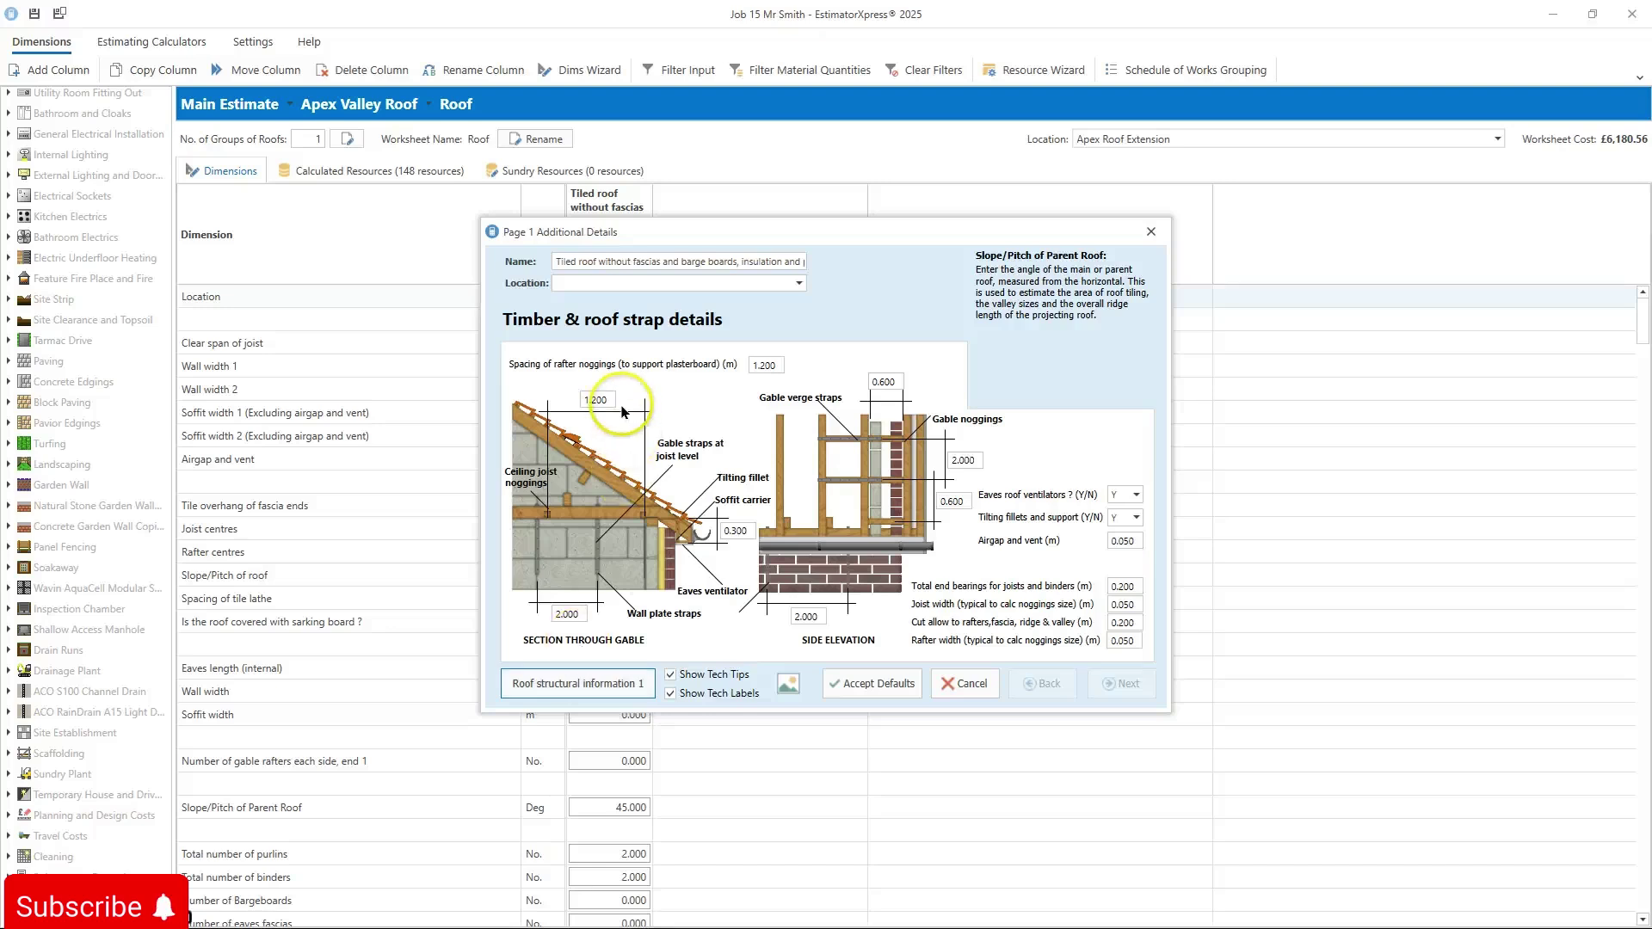
{"action": "left_click", "coordinate": [587, 398]}
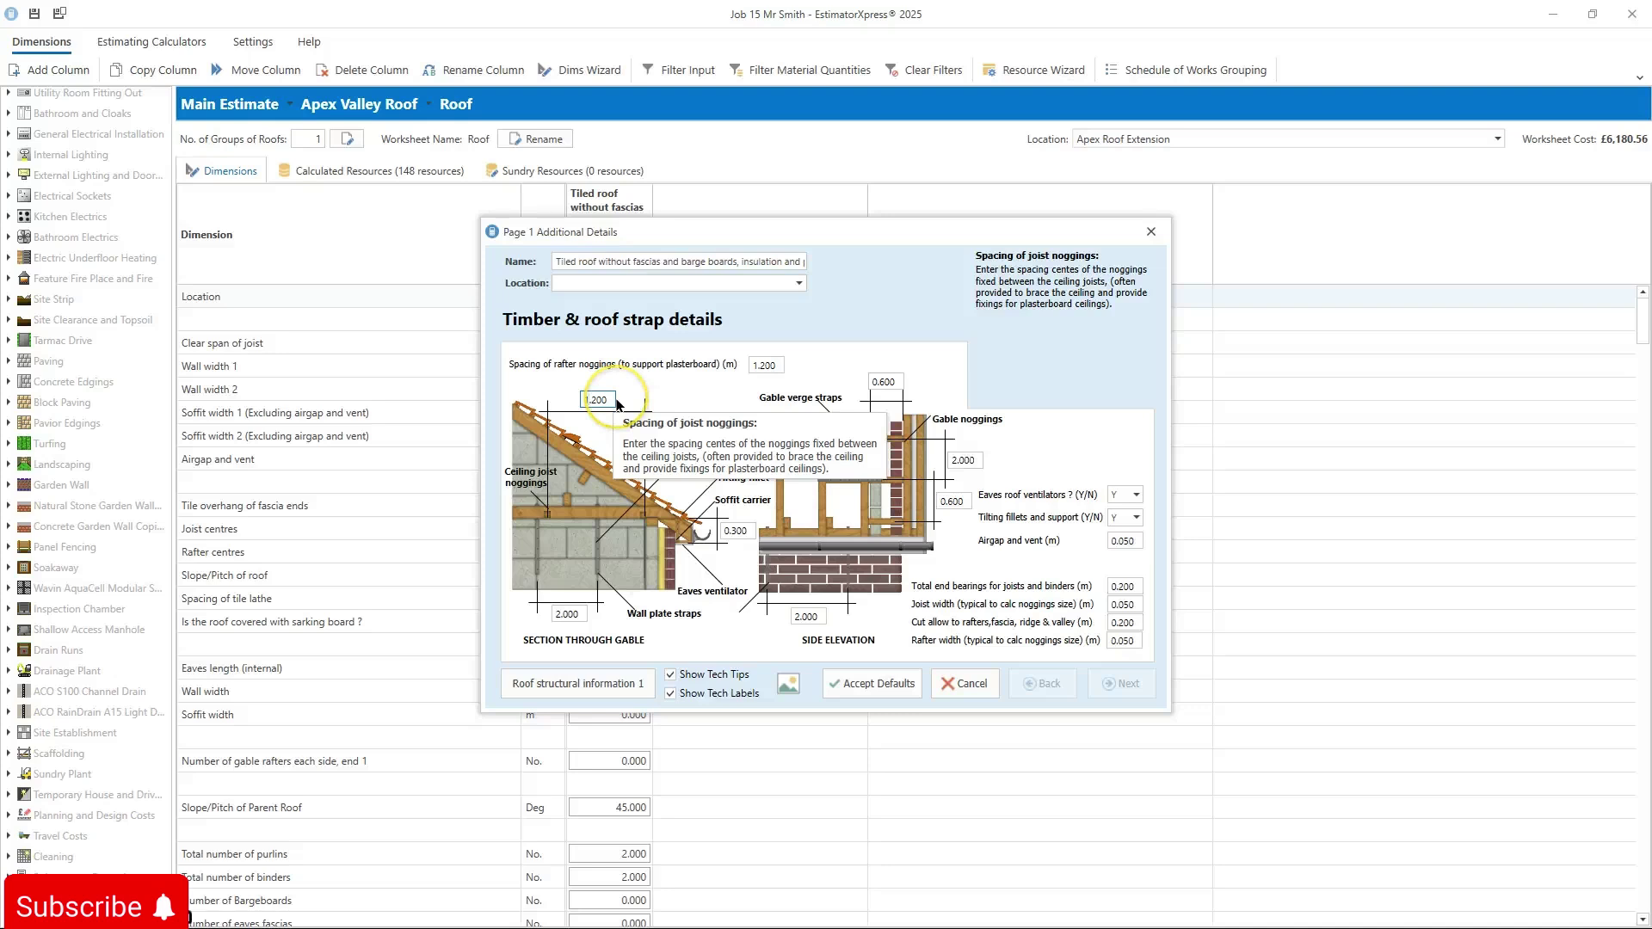
{"action": "left_click", "coordinate": [572, 613]}
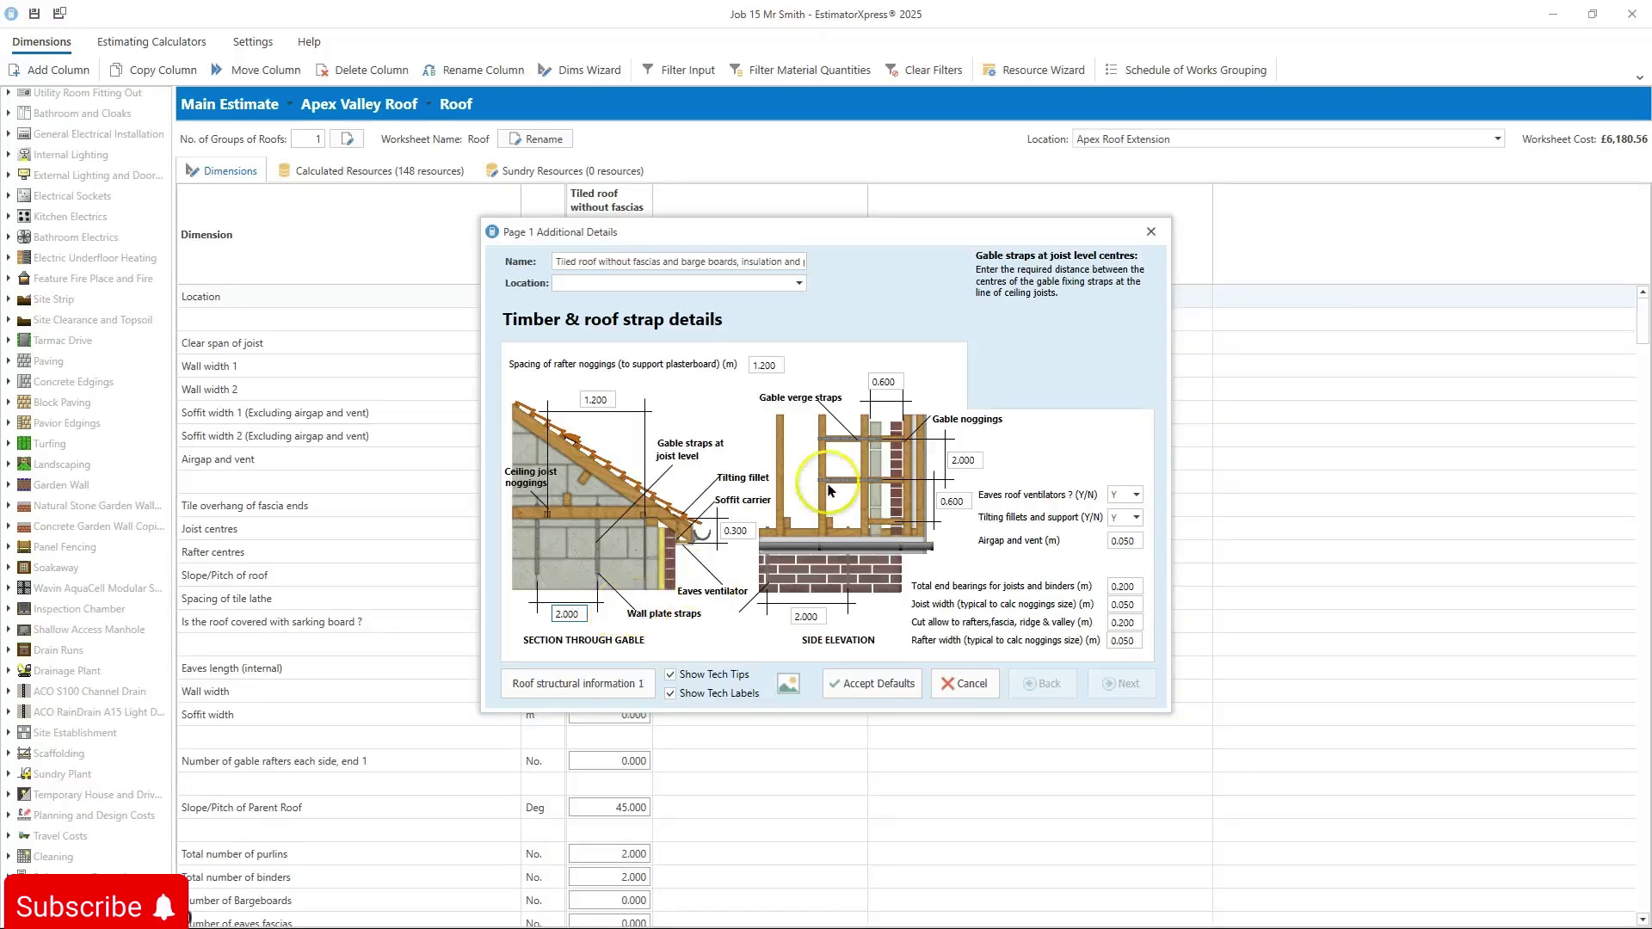
{"action": "left_click", "coordinate": [761, 364]}
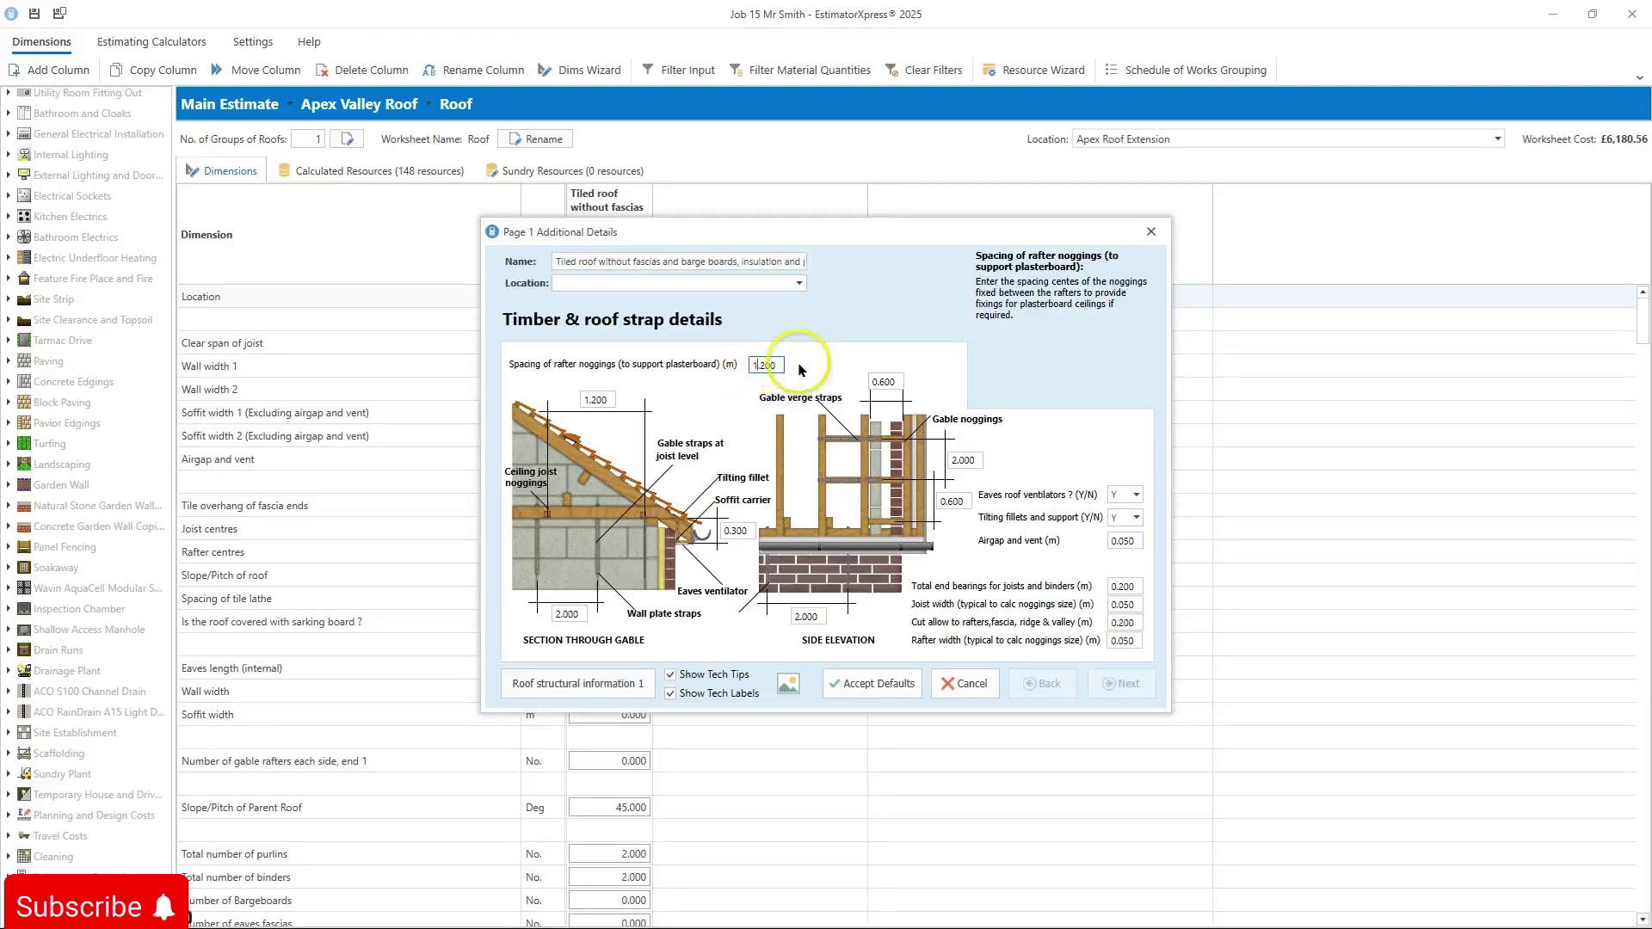
{"action": "left_click", "coordinate": [815, 616]}
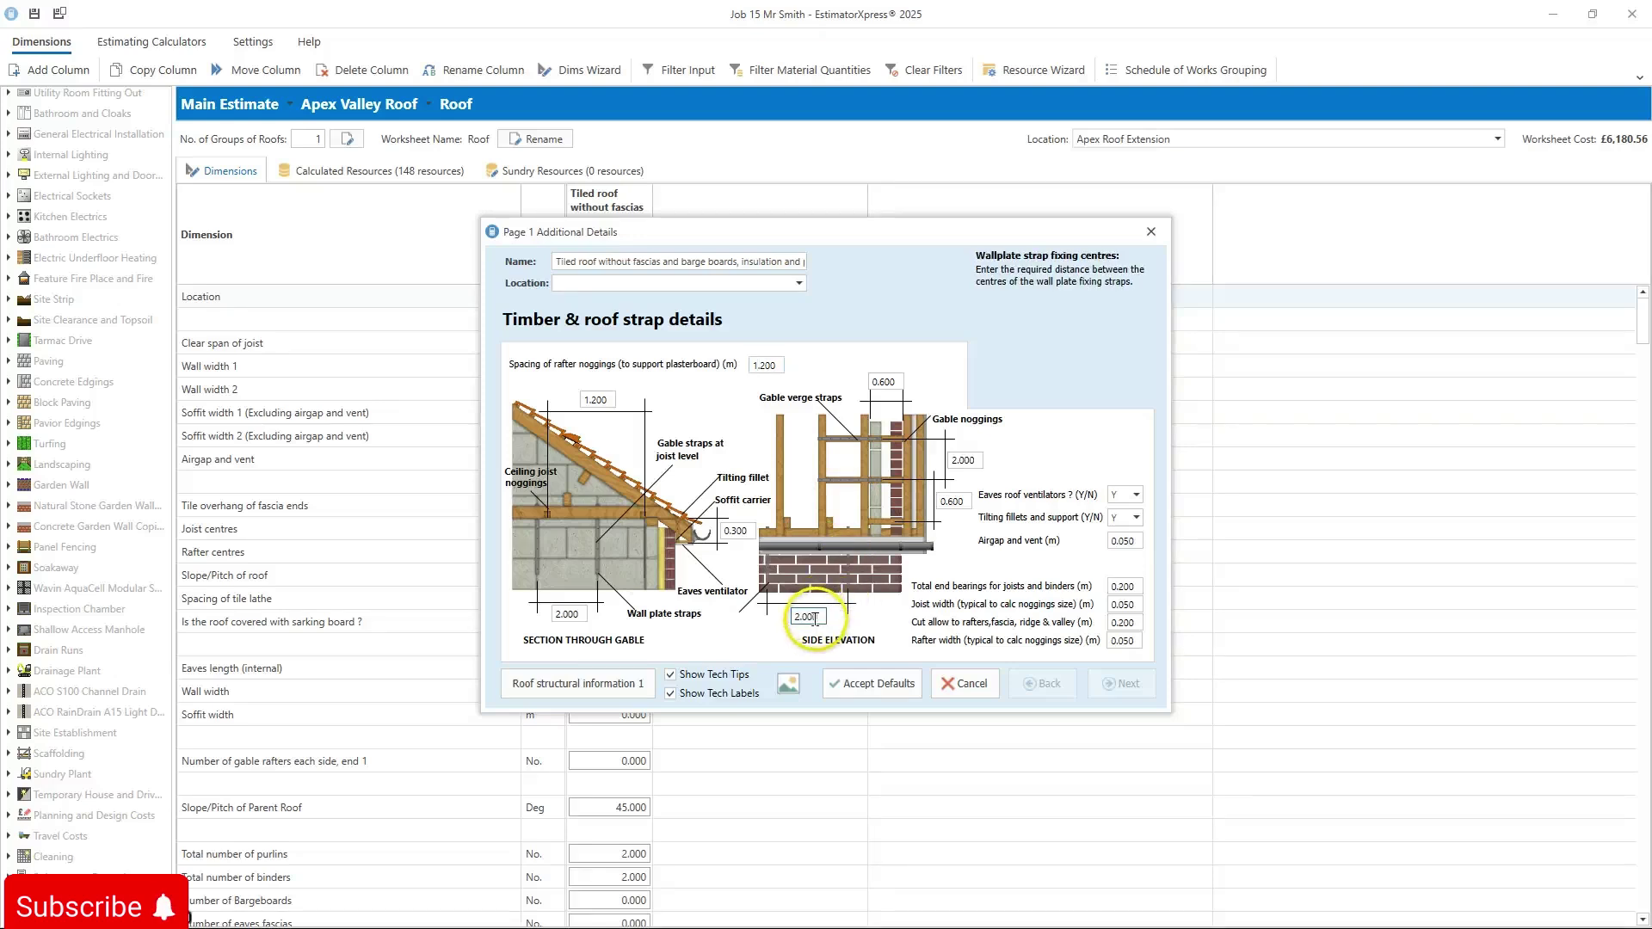
{"action": "left_click", "coordinate": [886, 383]}
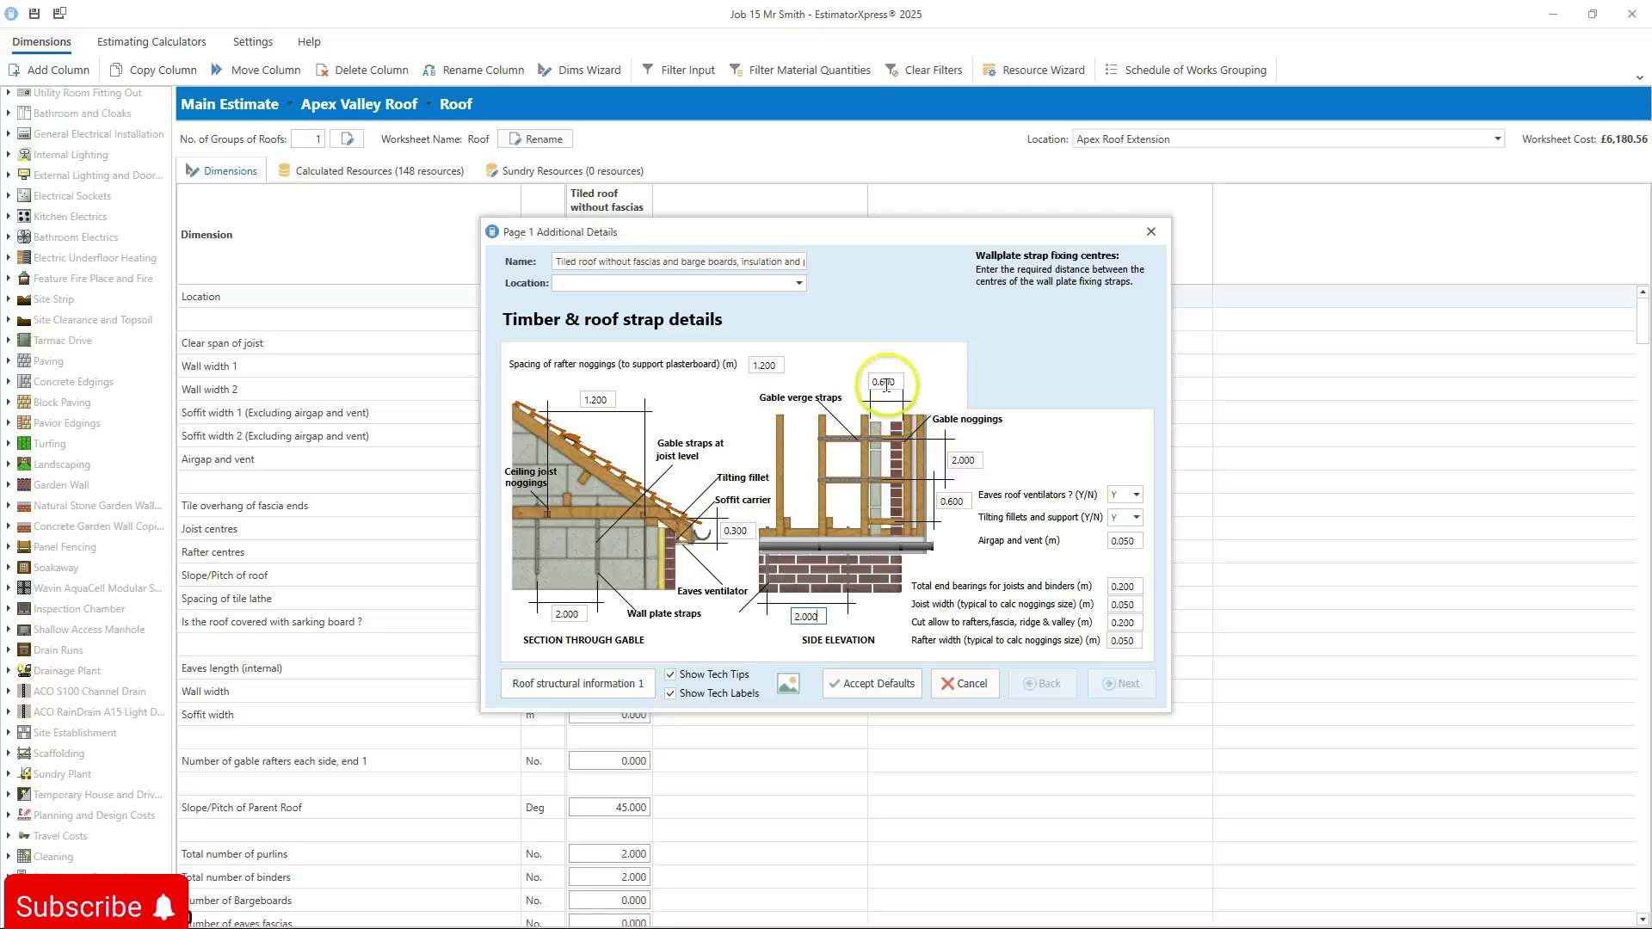
{"action": "left_click", "coordinate": [889, 395]}
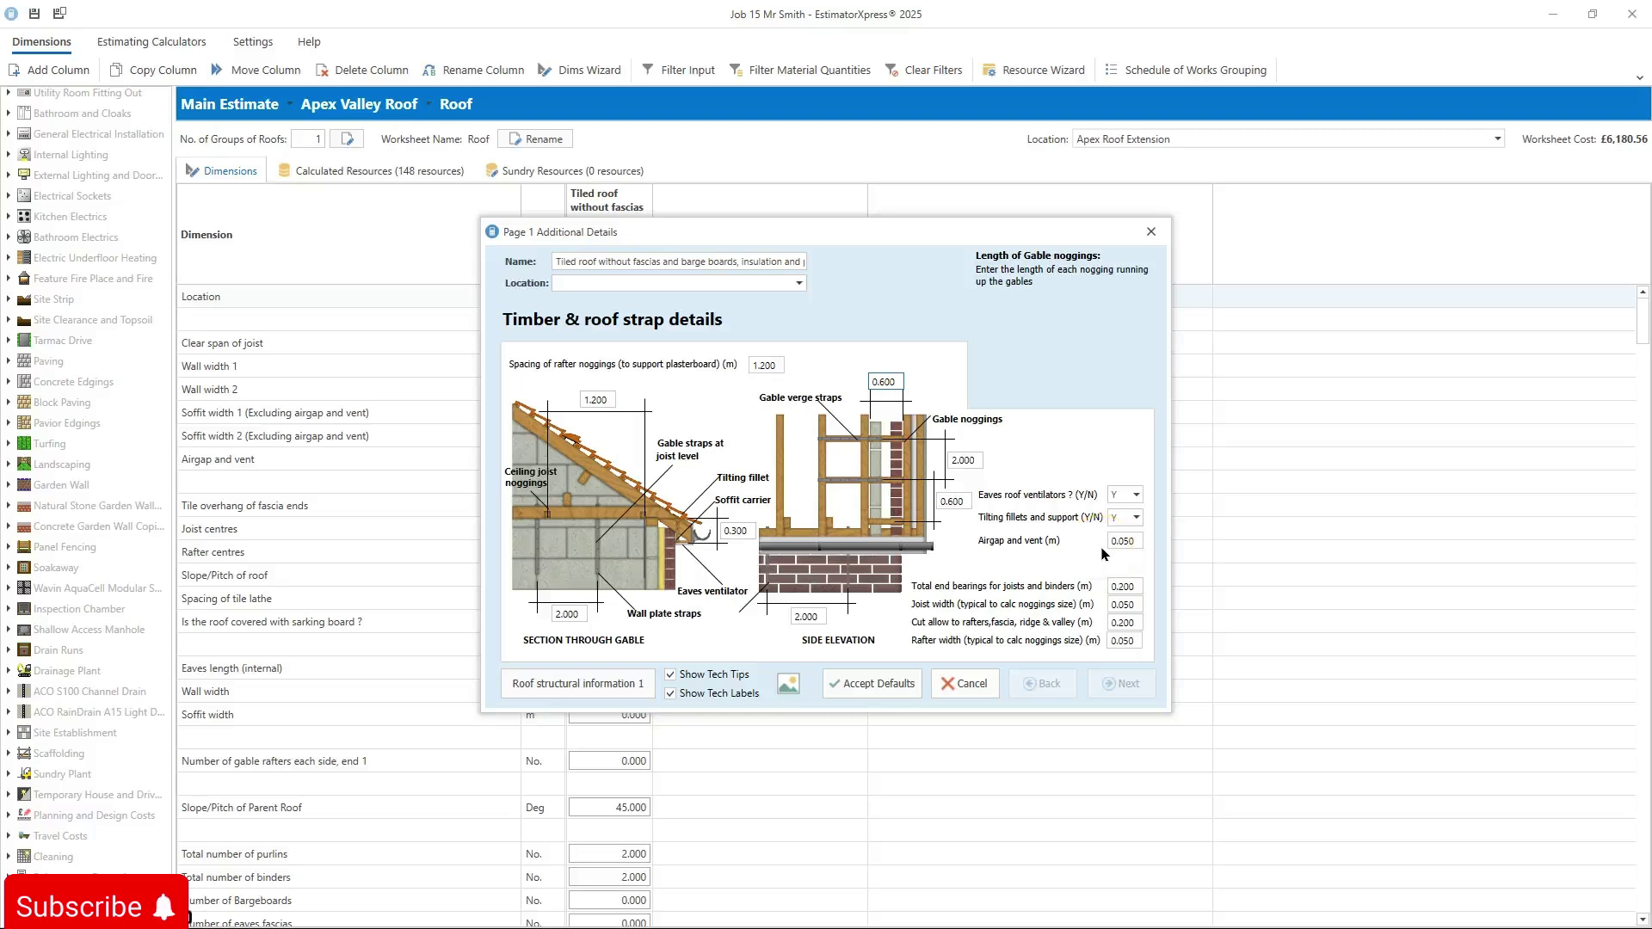
{"action": "left_click", "coordinate": [962, 459]}
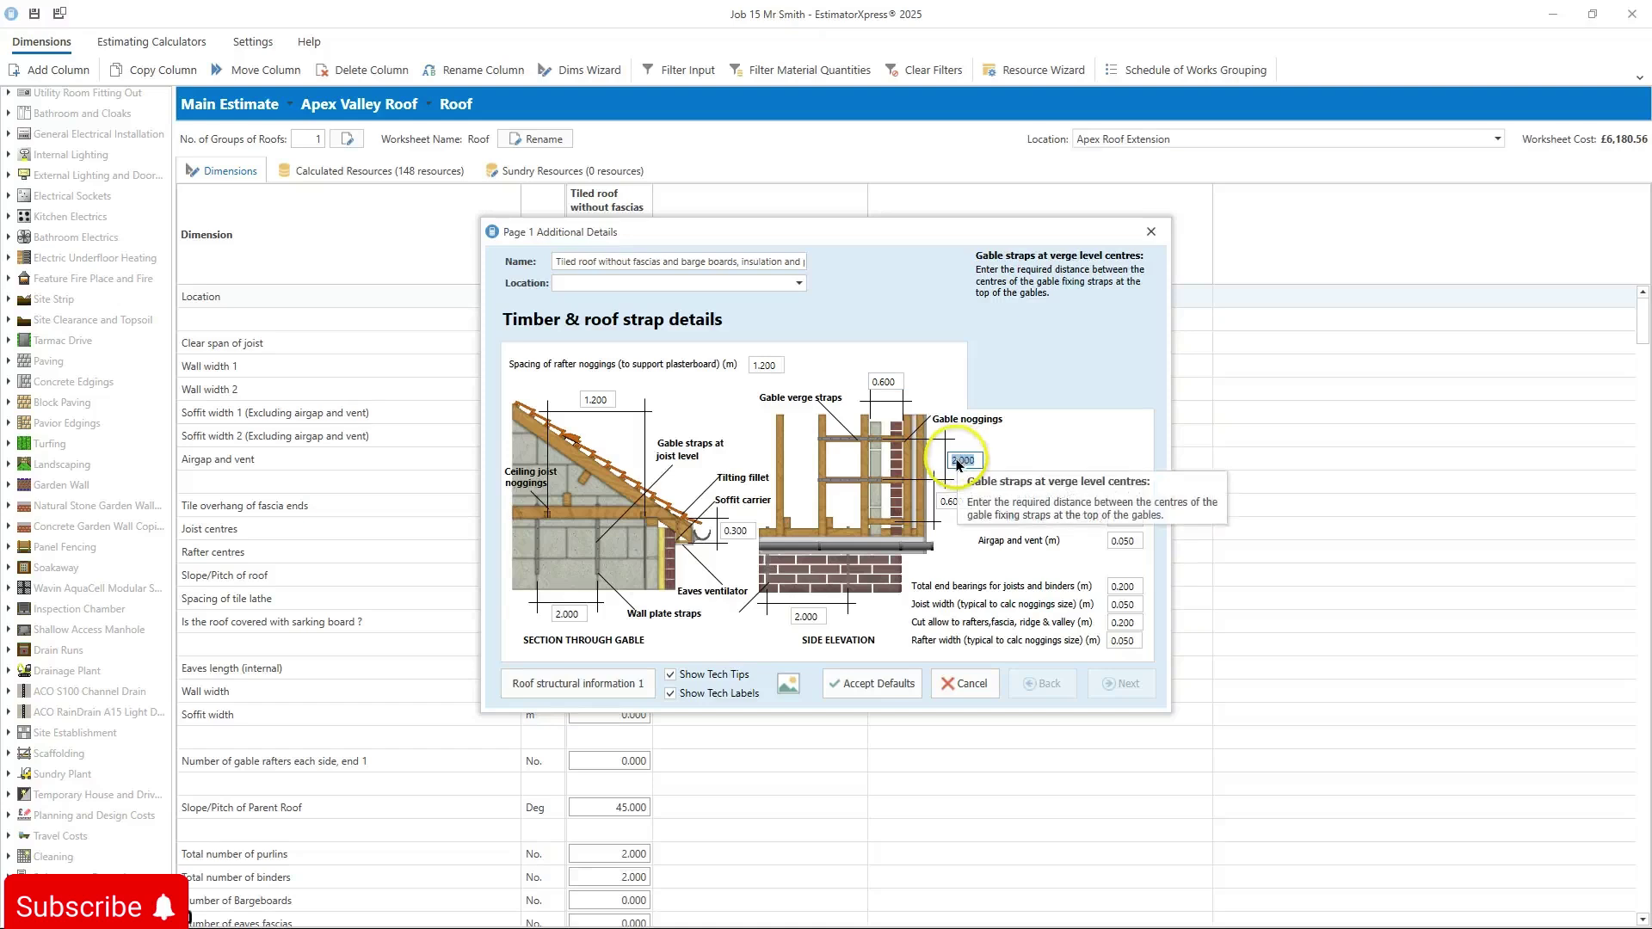
{"action": "left_click", "coordinate": [951, 499]}
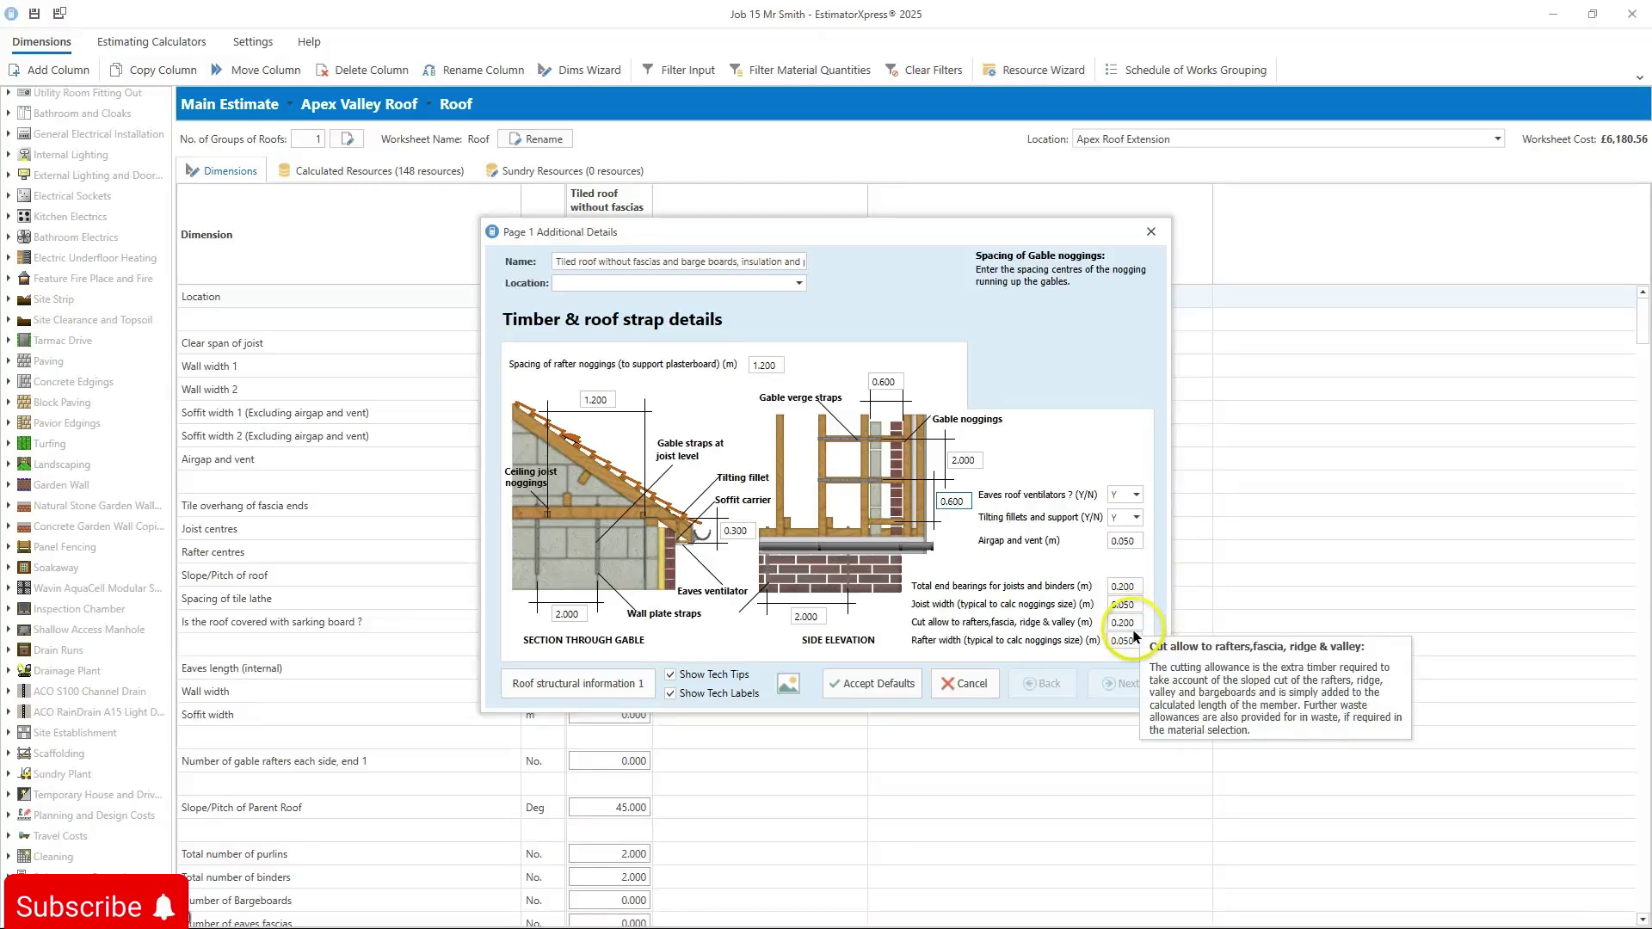
{"action": "left_click", "coordinate": [558, 685]}
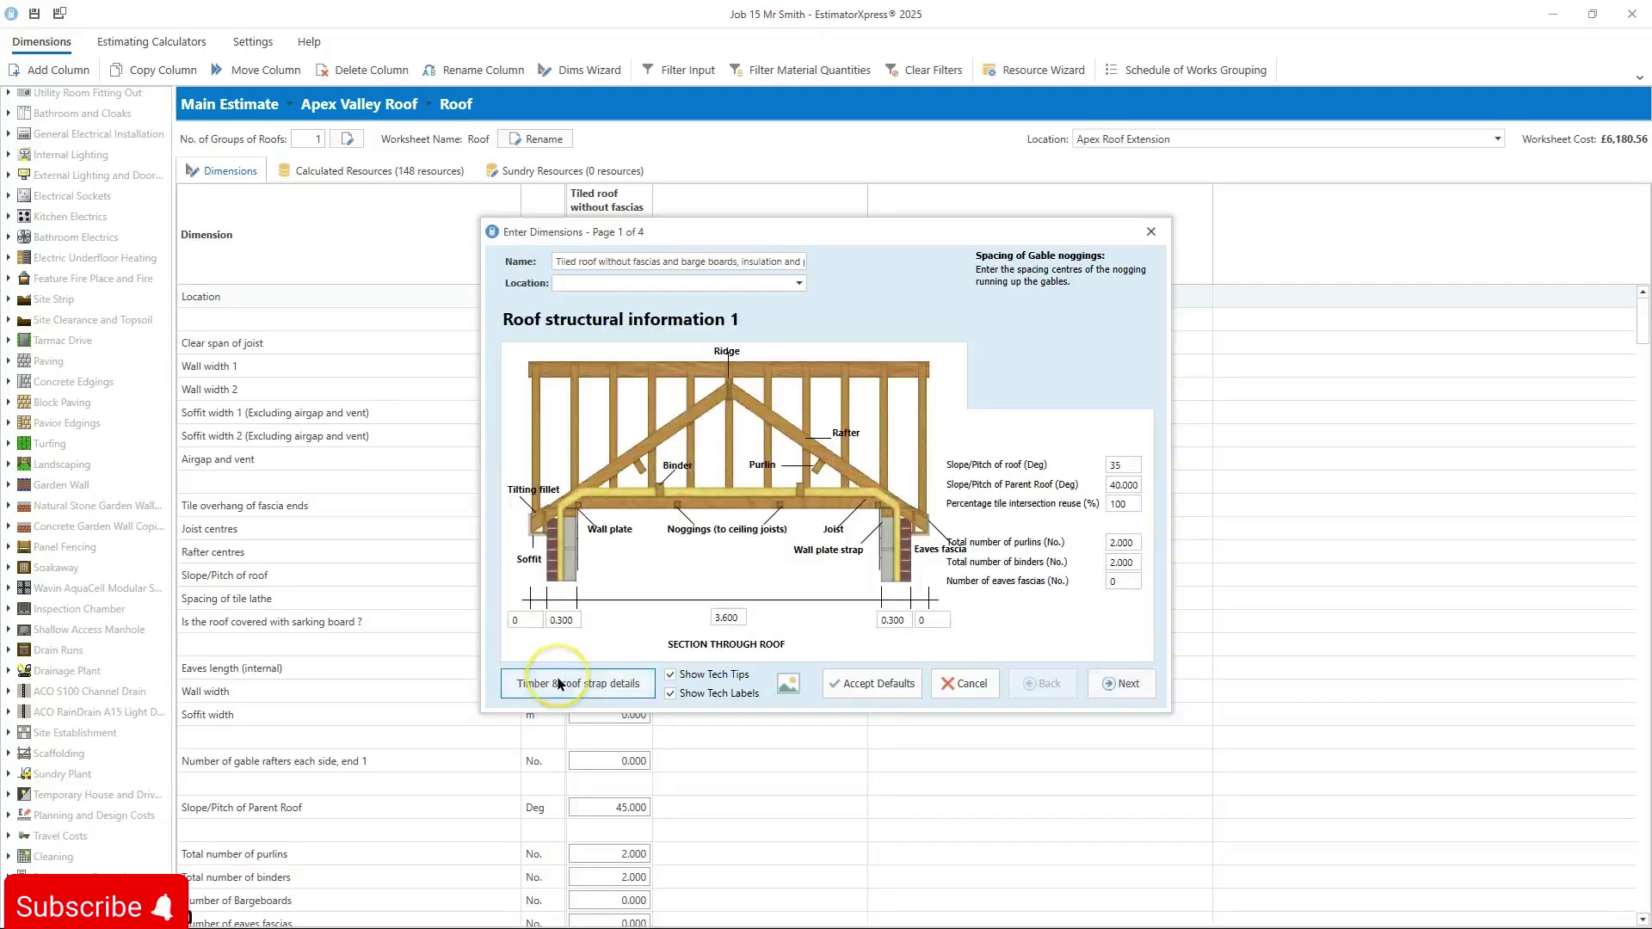
Set the internal eaves length to 5.00 m in Roof structural information 2 and check the wall width and rainwater fields
{"action": "left_click", "coordinate": [1117, 685]}
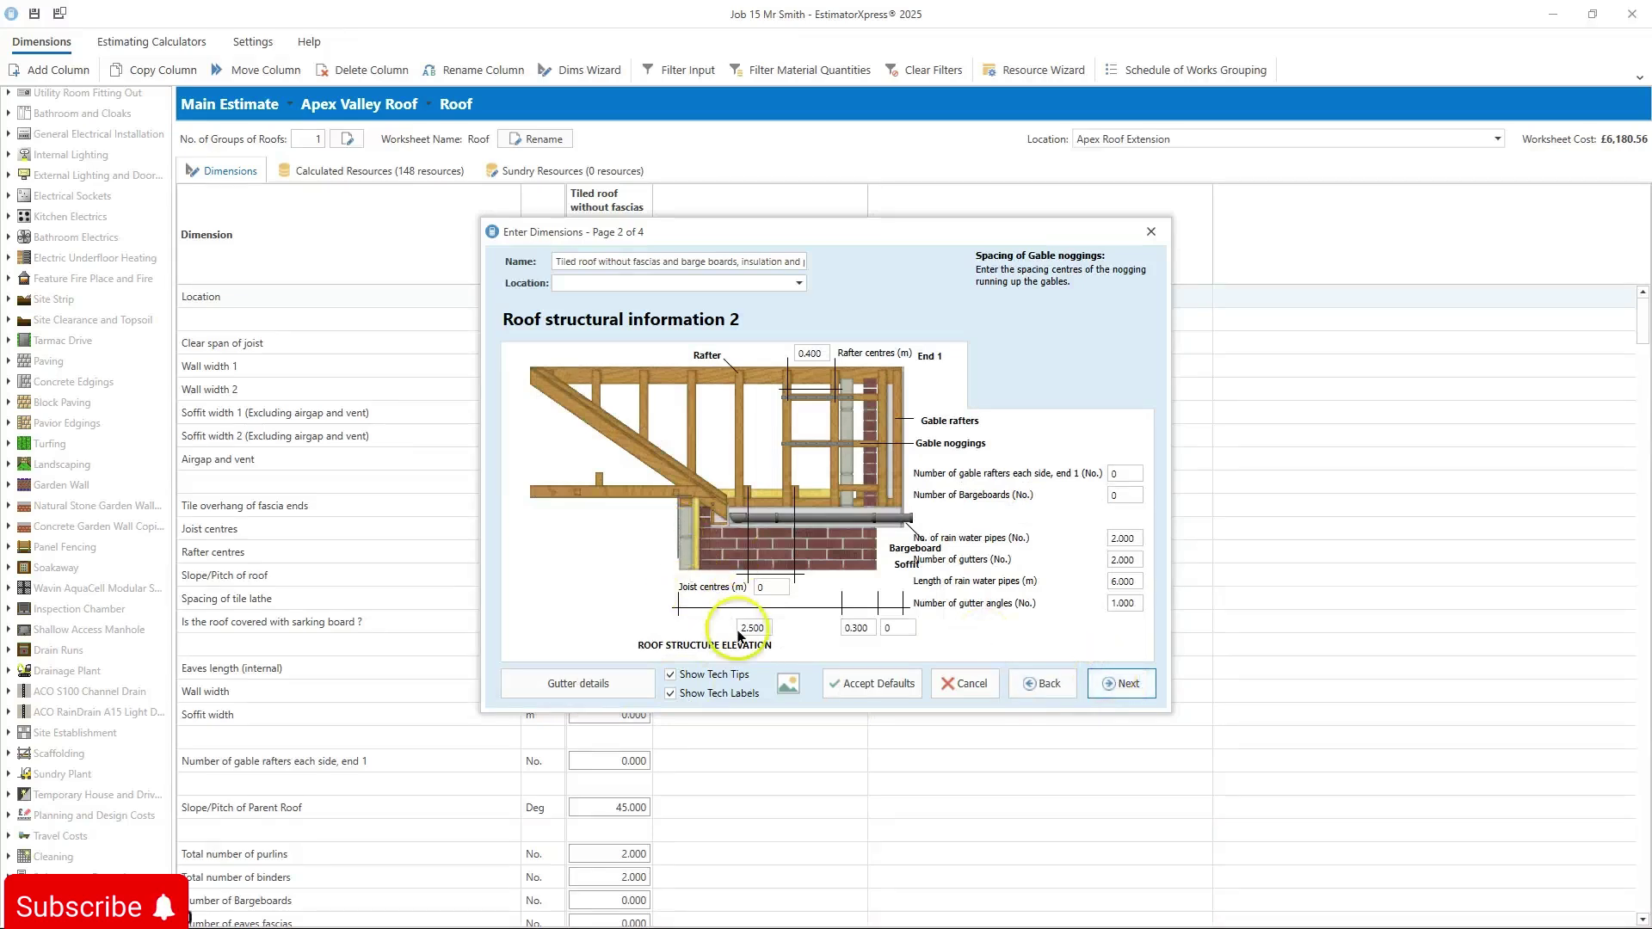
{"action": "left_click_drag", "start_coordinate": [745, 623], "coordinate": [712, 637]}
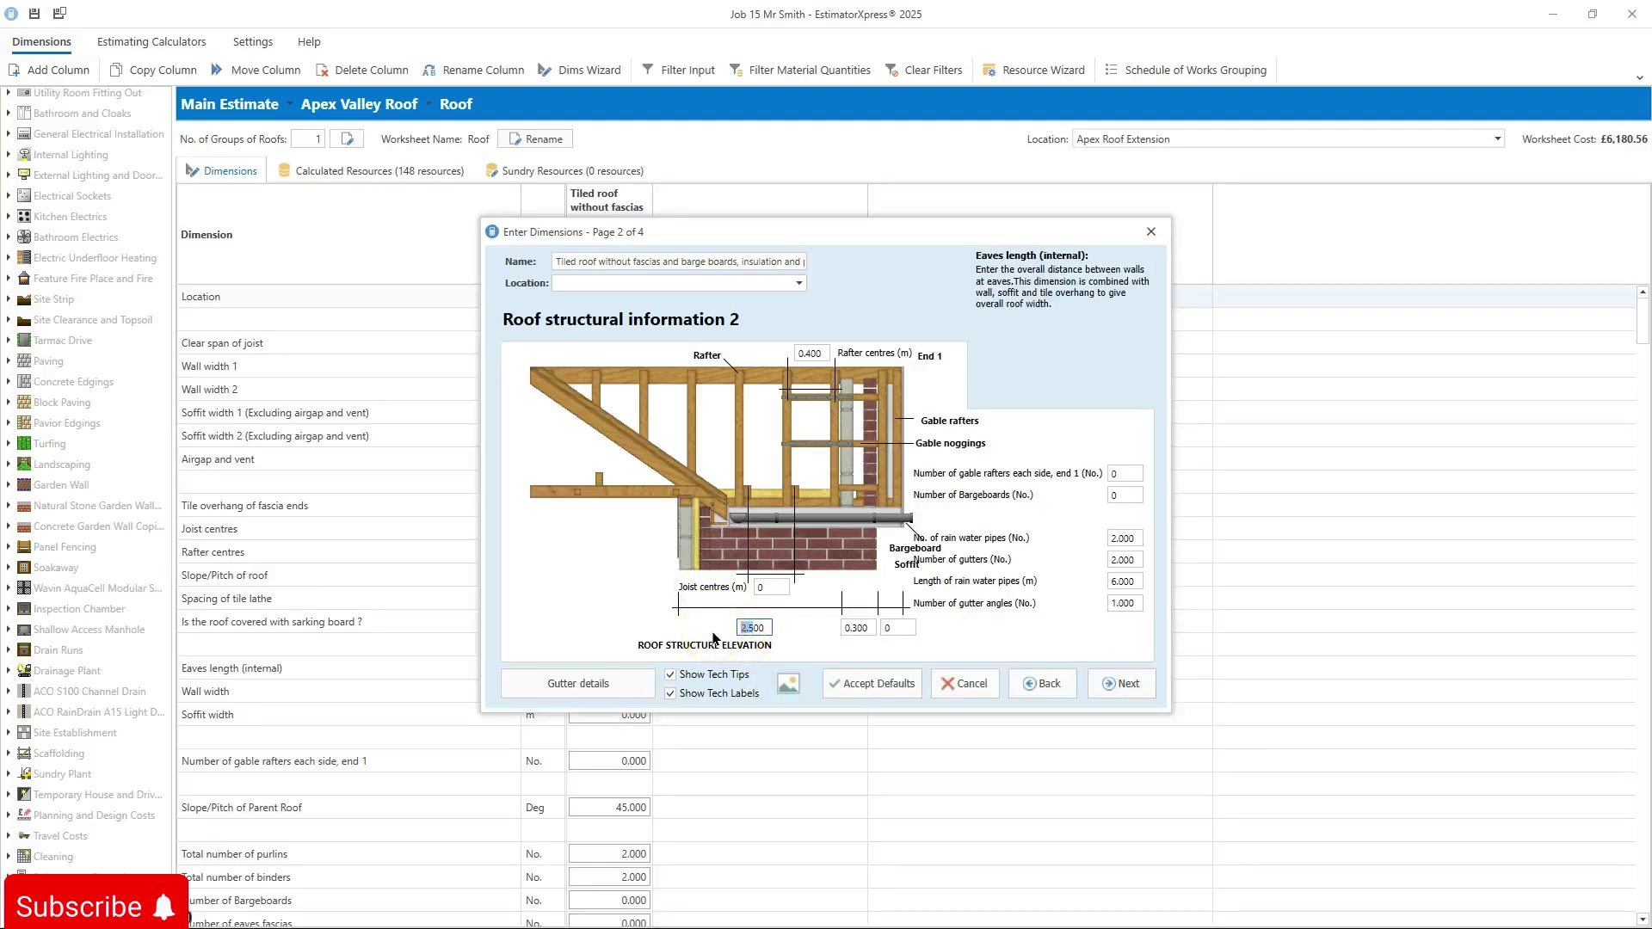
{"action": "key", "text": "BackSpace"}
{"action": "key", "text": "Right"}
{"action": "type", "text": "."}
{"action": "left_click", "coordinate": [858, 627]}
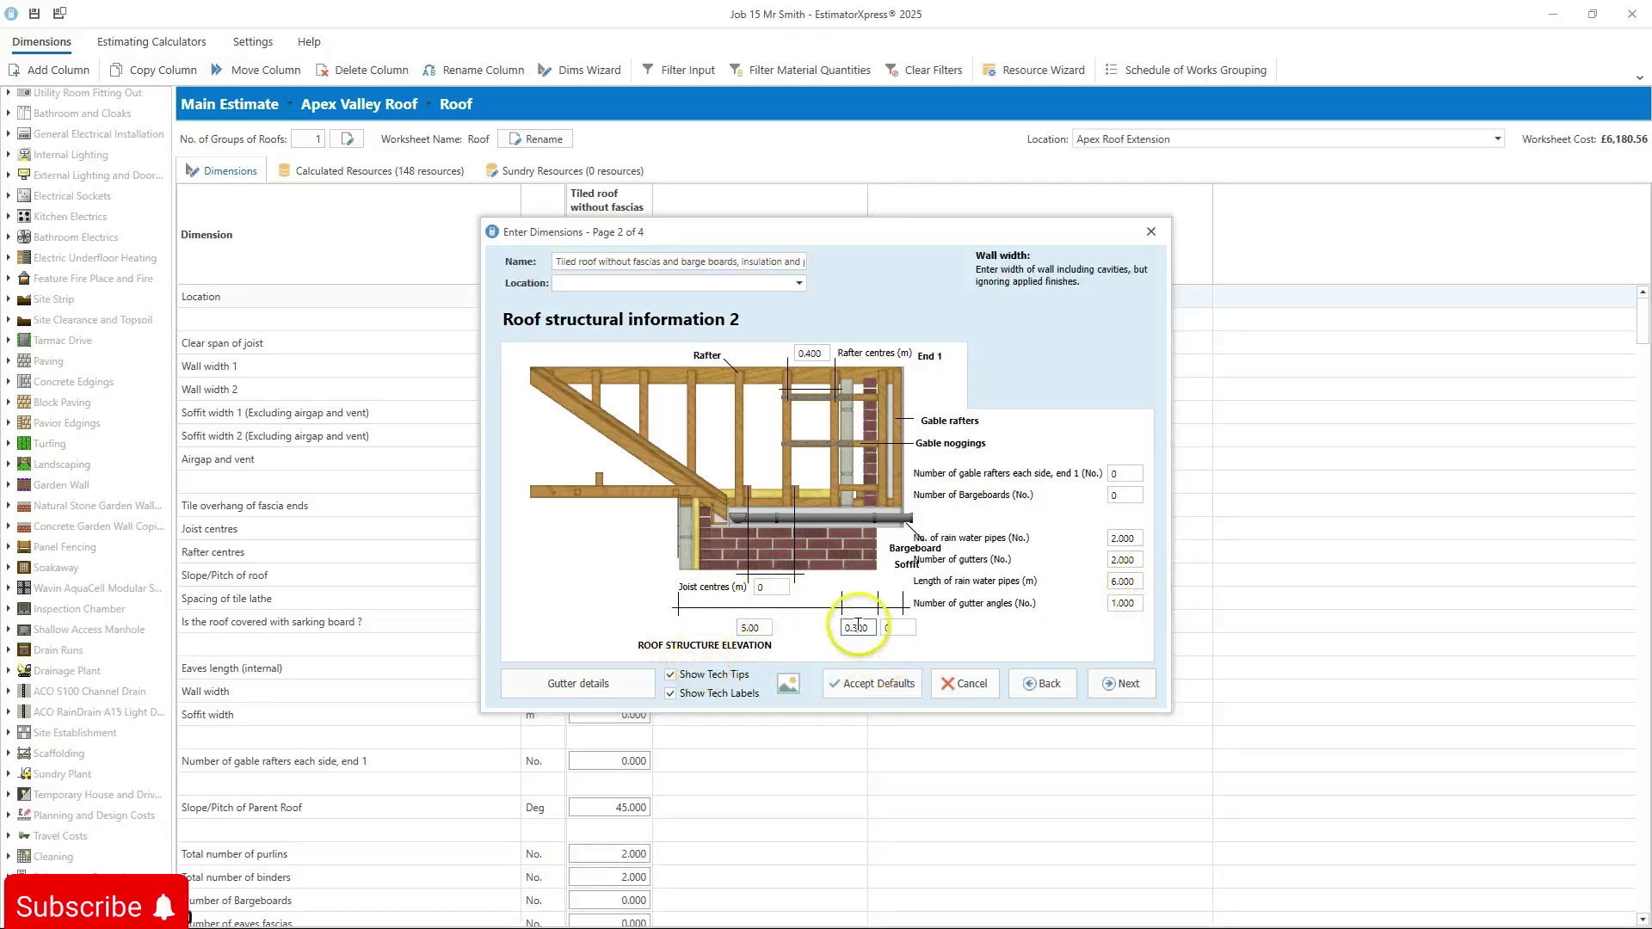
{"action": "left_click", "coordinate": [840, 681]}
{"action": "mouse_move", "coordinate": [1123, 486]}
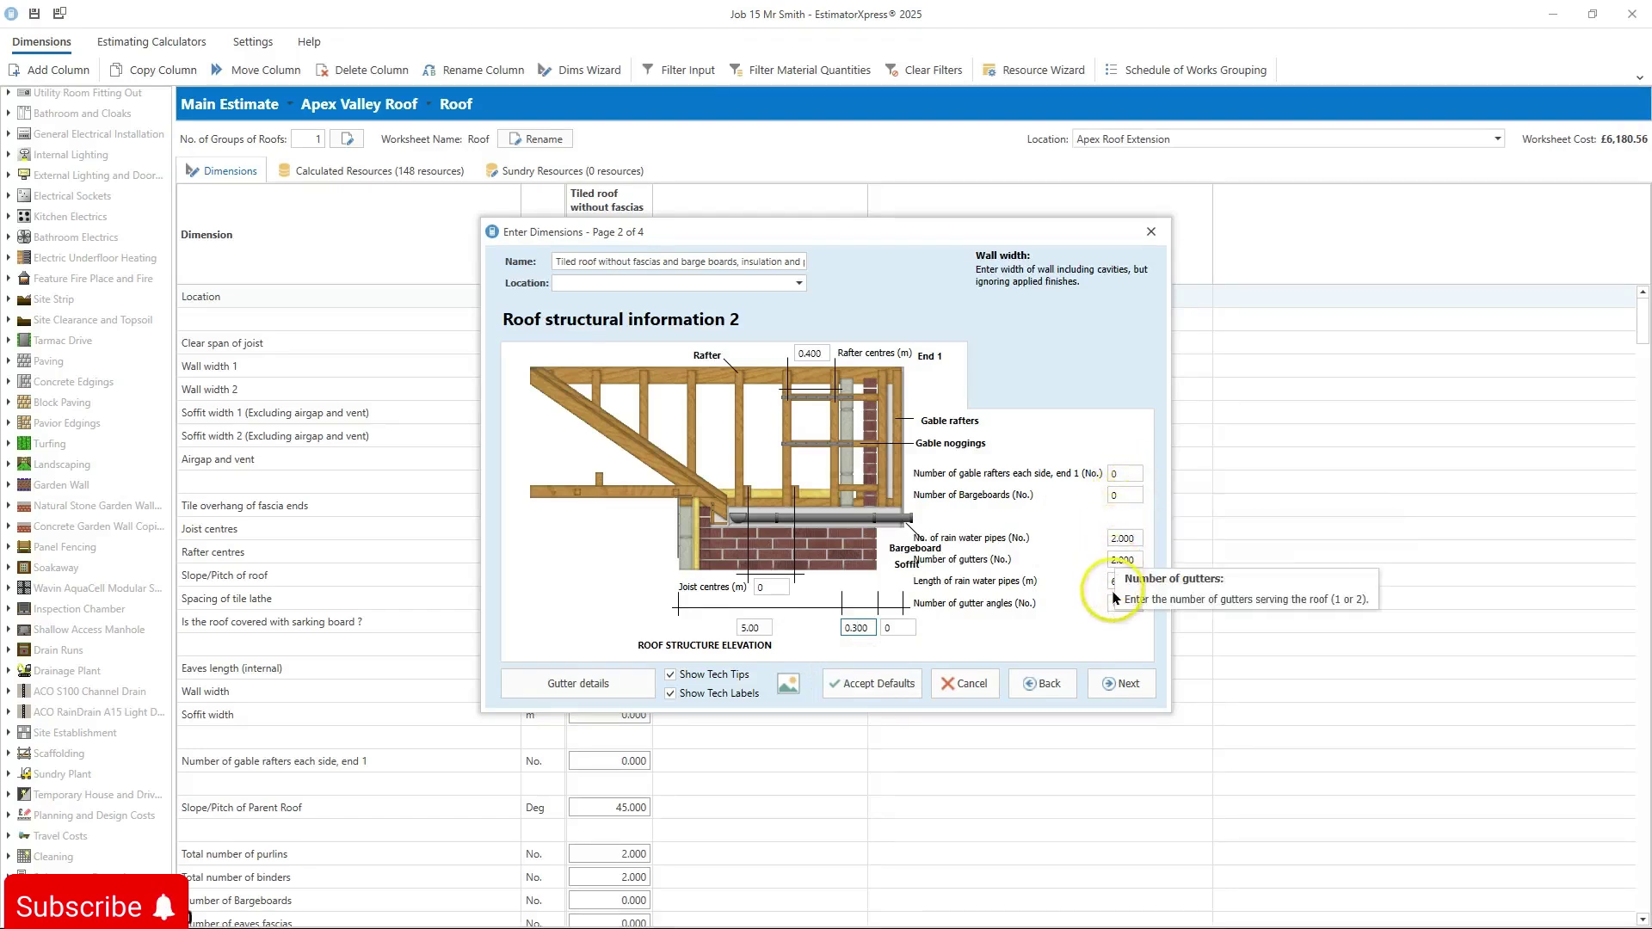
Review the gutter details, including the down pipe fixing centres, and return to the roof structural information
{"action": "left_click", "coordinate": [543, 686]}
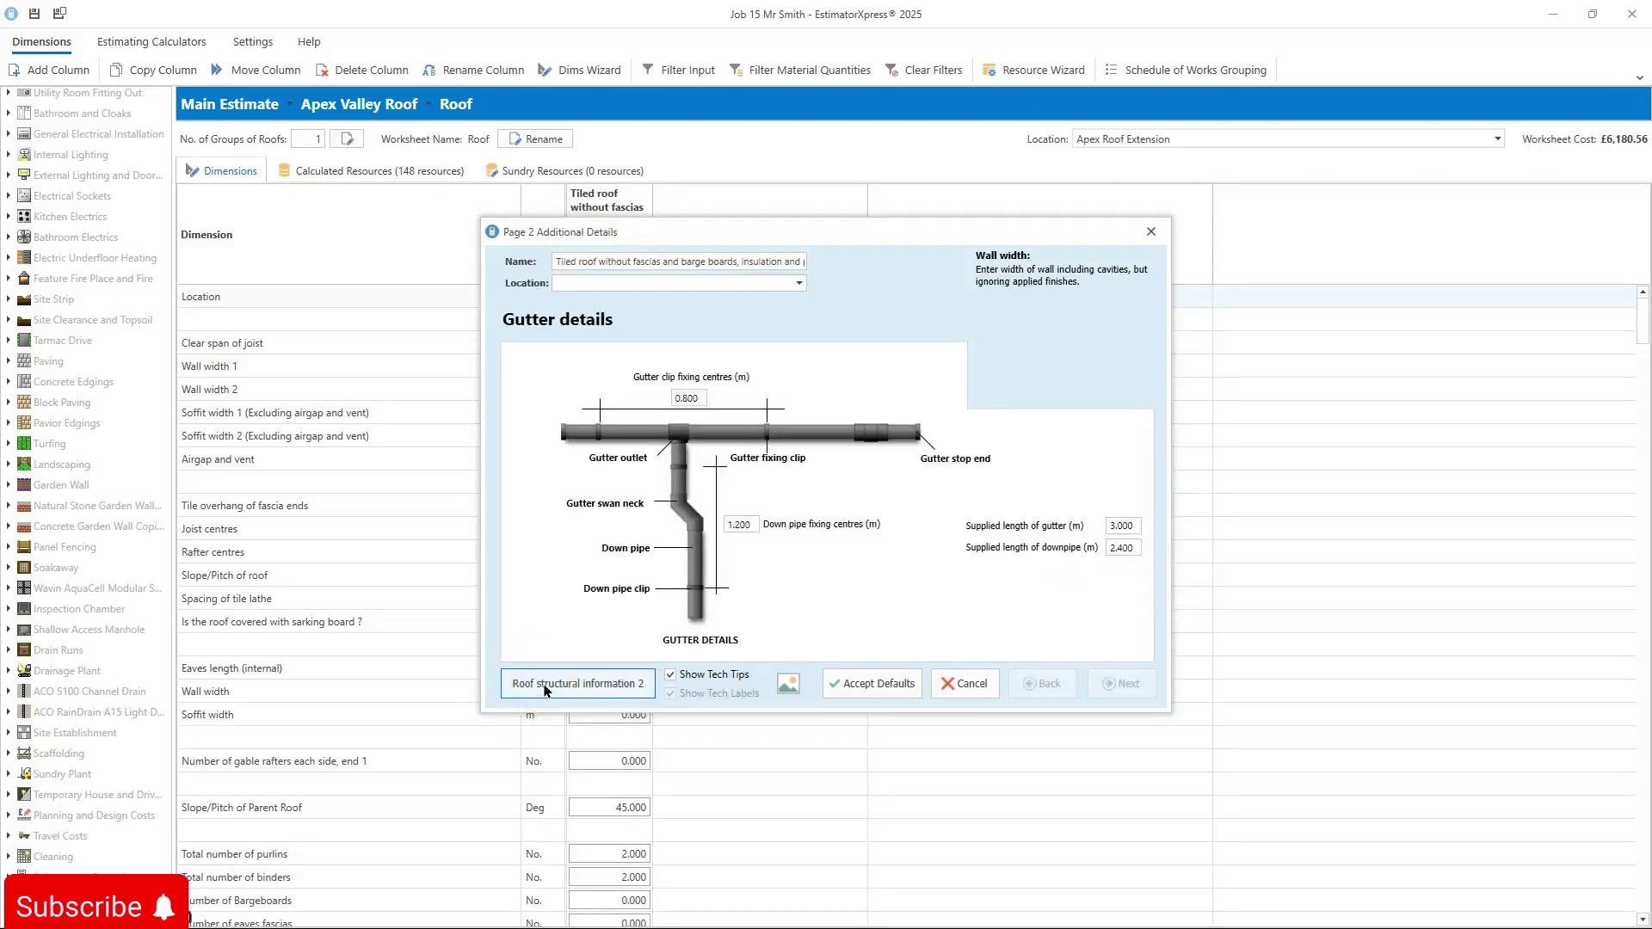
{"action": "left_click", "coordinate": [738, 525]}
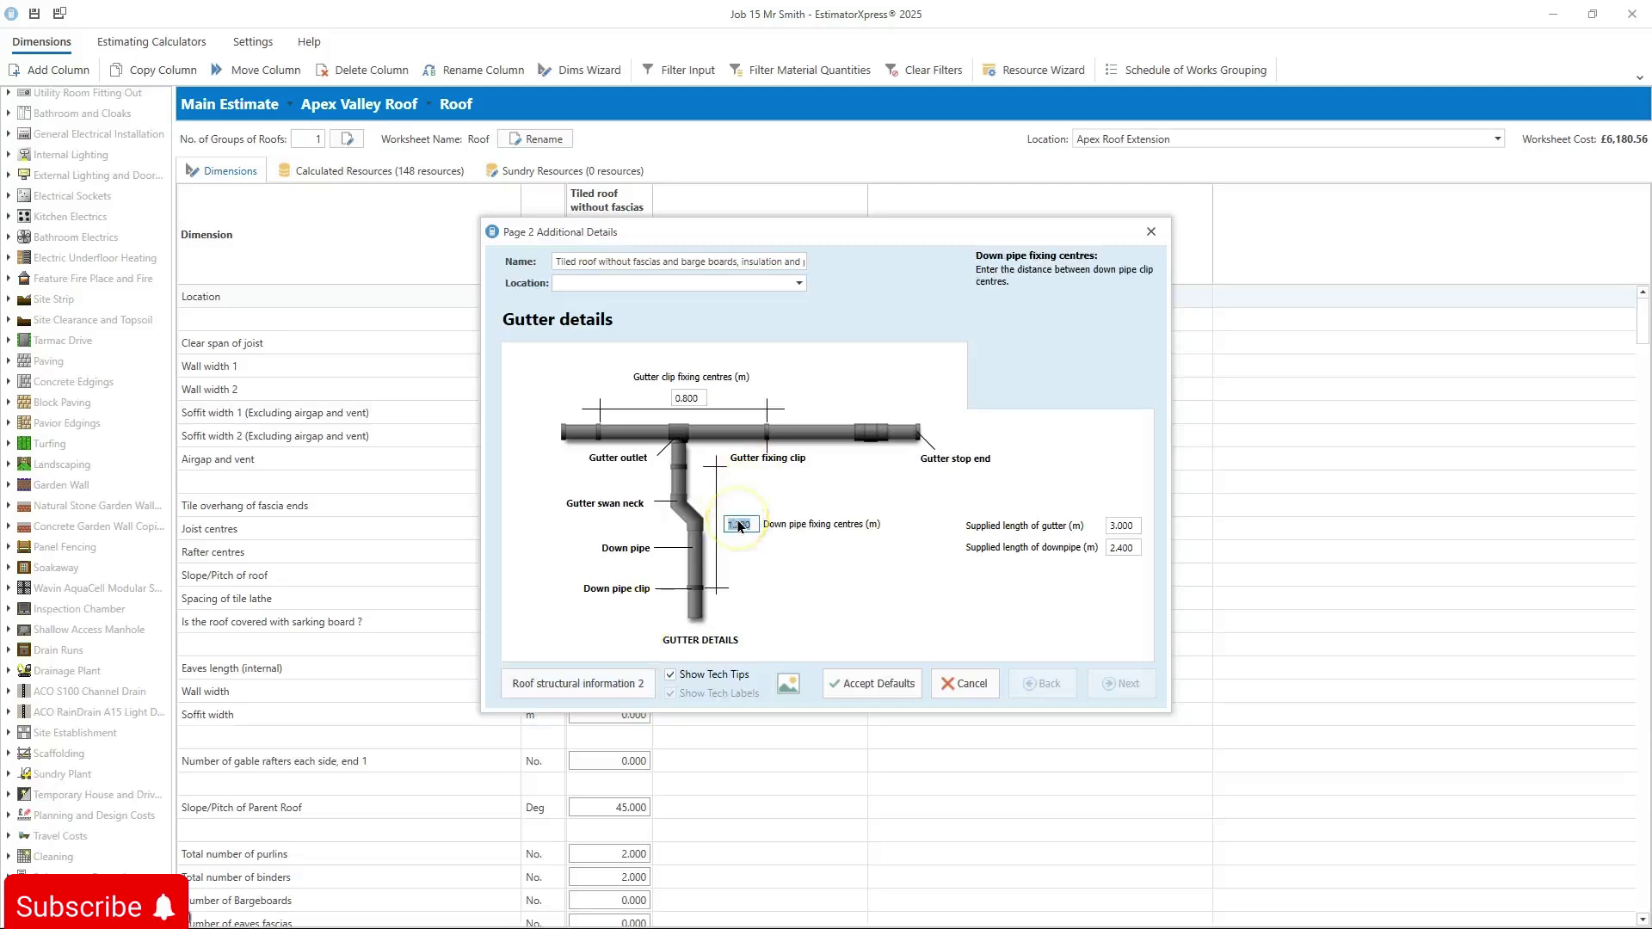
{"action": "left_click", "coordinate": [739, 525]}
{"action": "left_click", "coordinate": [590, 688]}
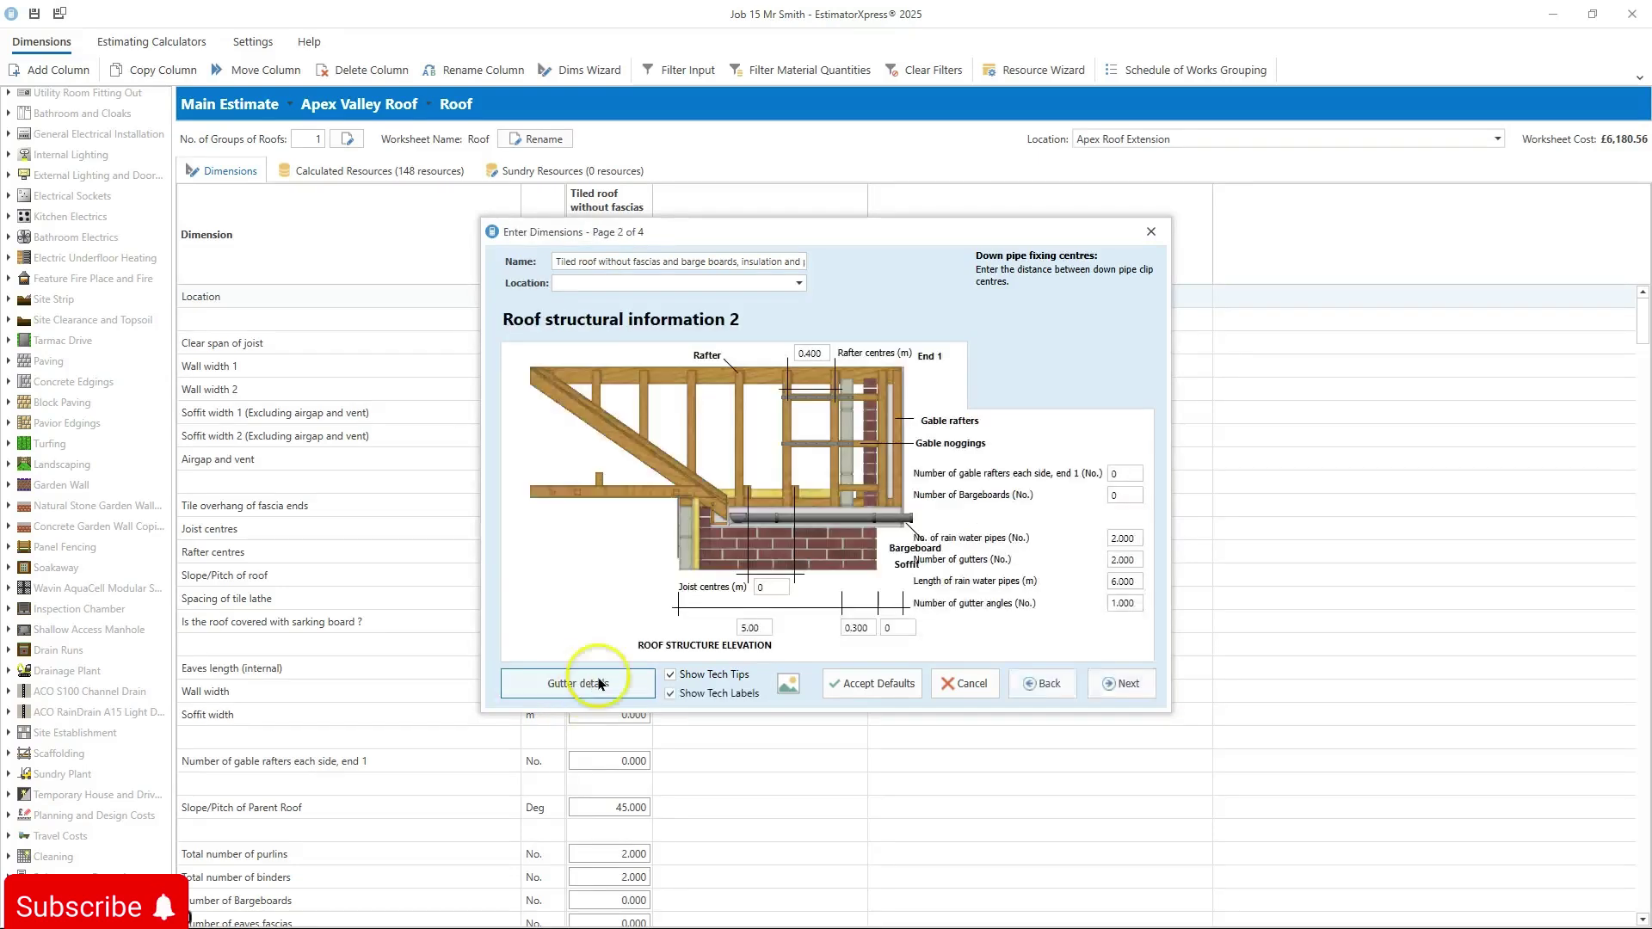
Review the Tiling & insulation details page, checking the gable abutment number and length, tile lathe spacing and insulation overlap to the ceiling edge
{"action": "left_click", "coordinate": [1115, 689]}
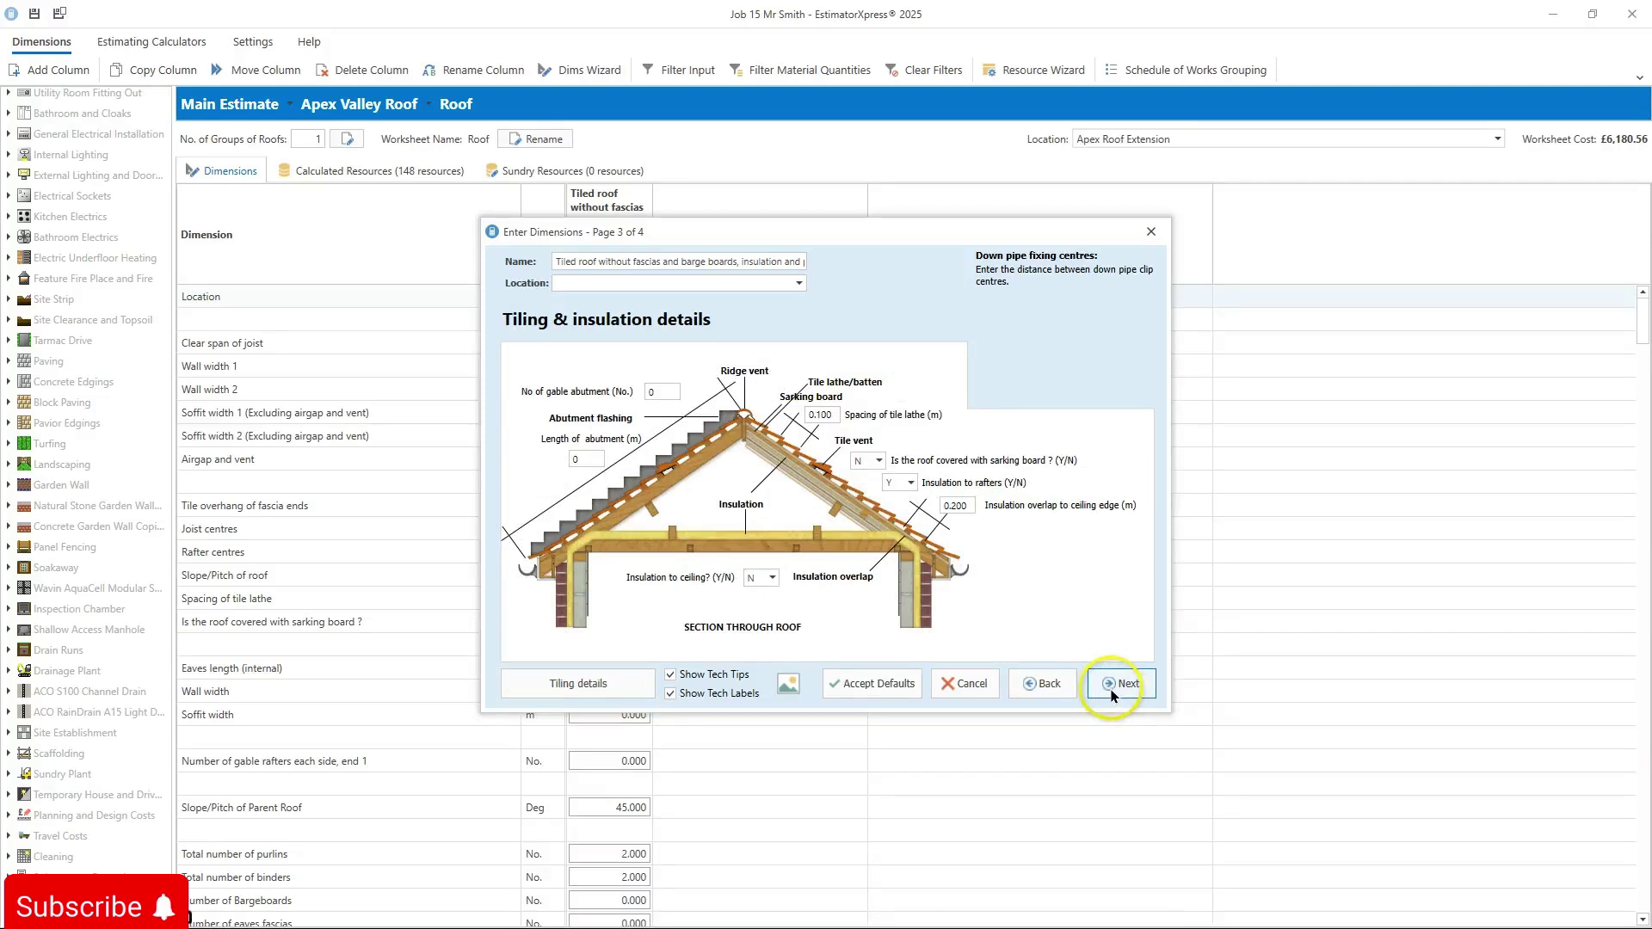
{"action": "left_click", "coordinate": [663, 392]}
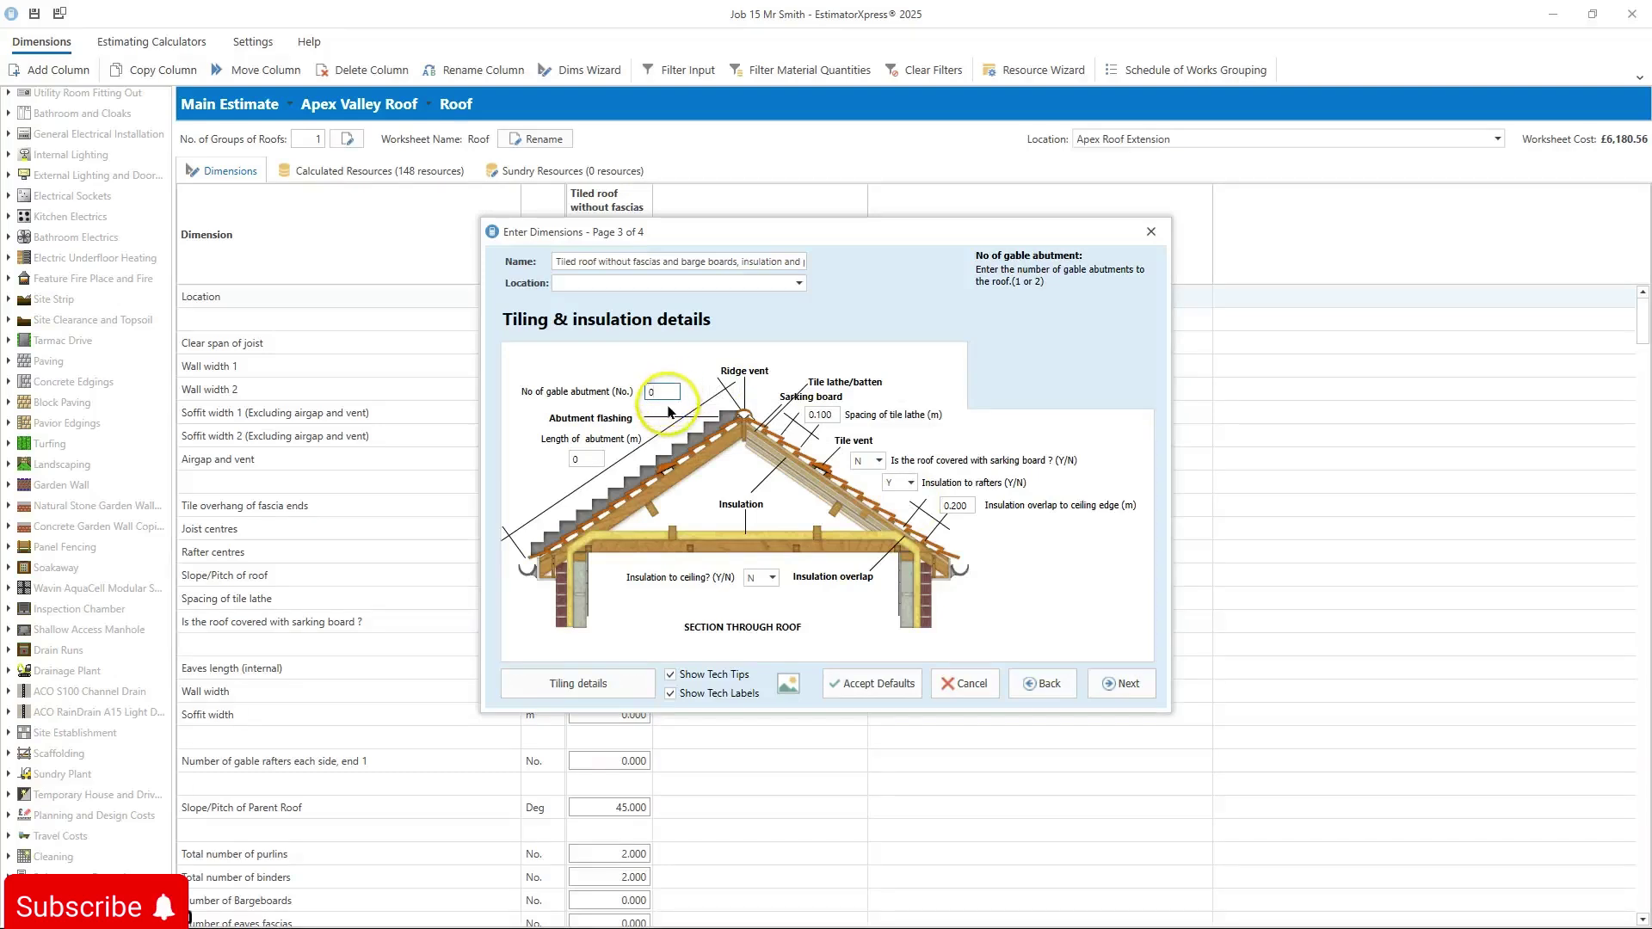
{"action": "left_click", "coordinate": [592, 458]}
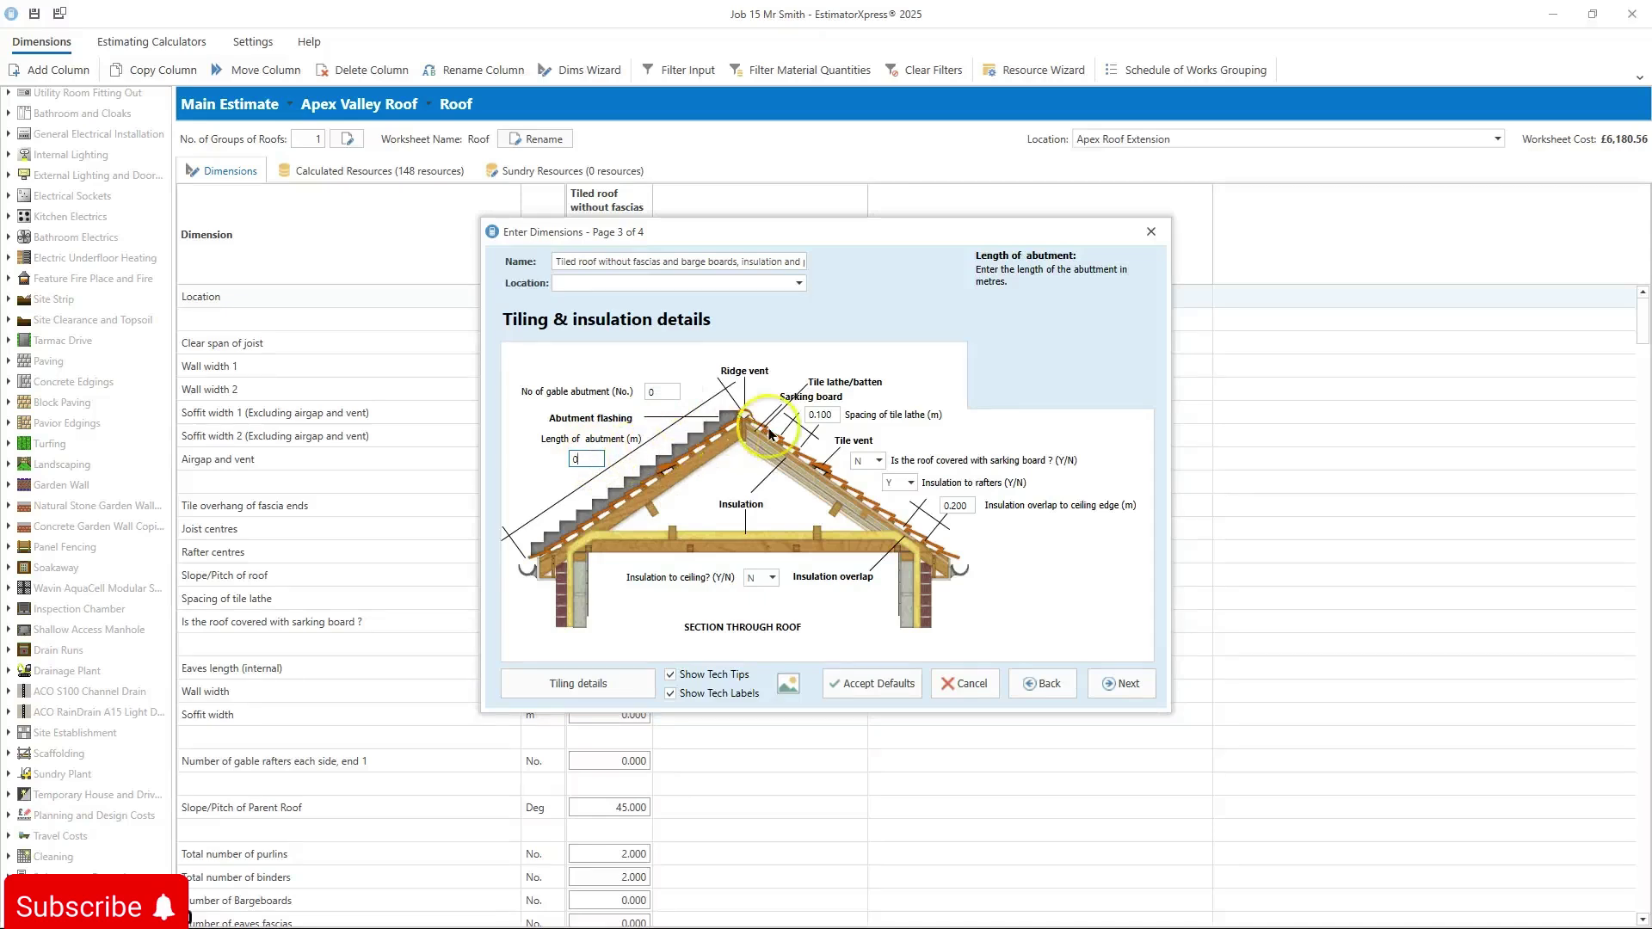
{"action": "left_click", "coordinate": [827, 414]}
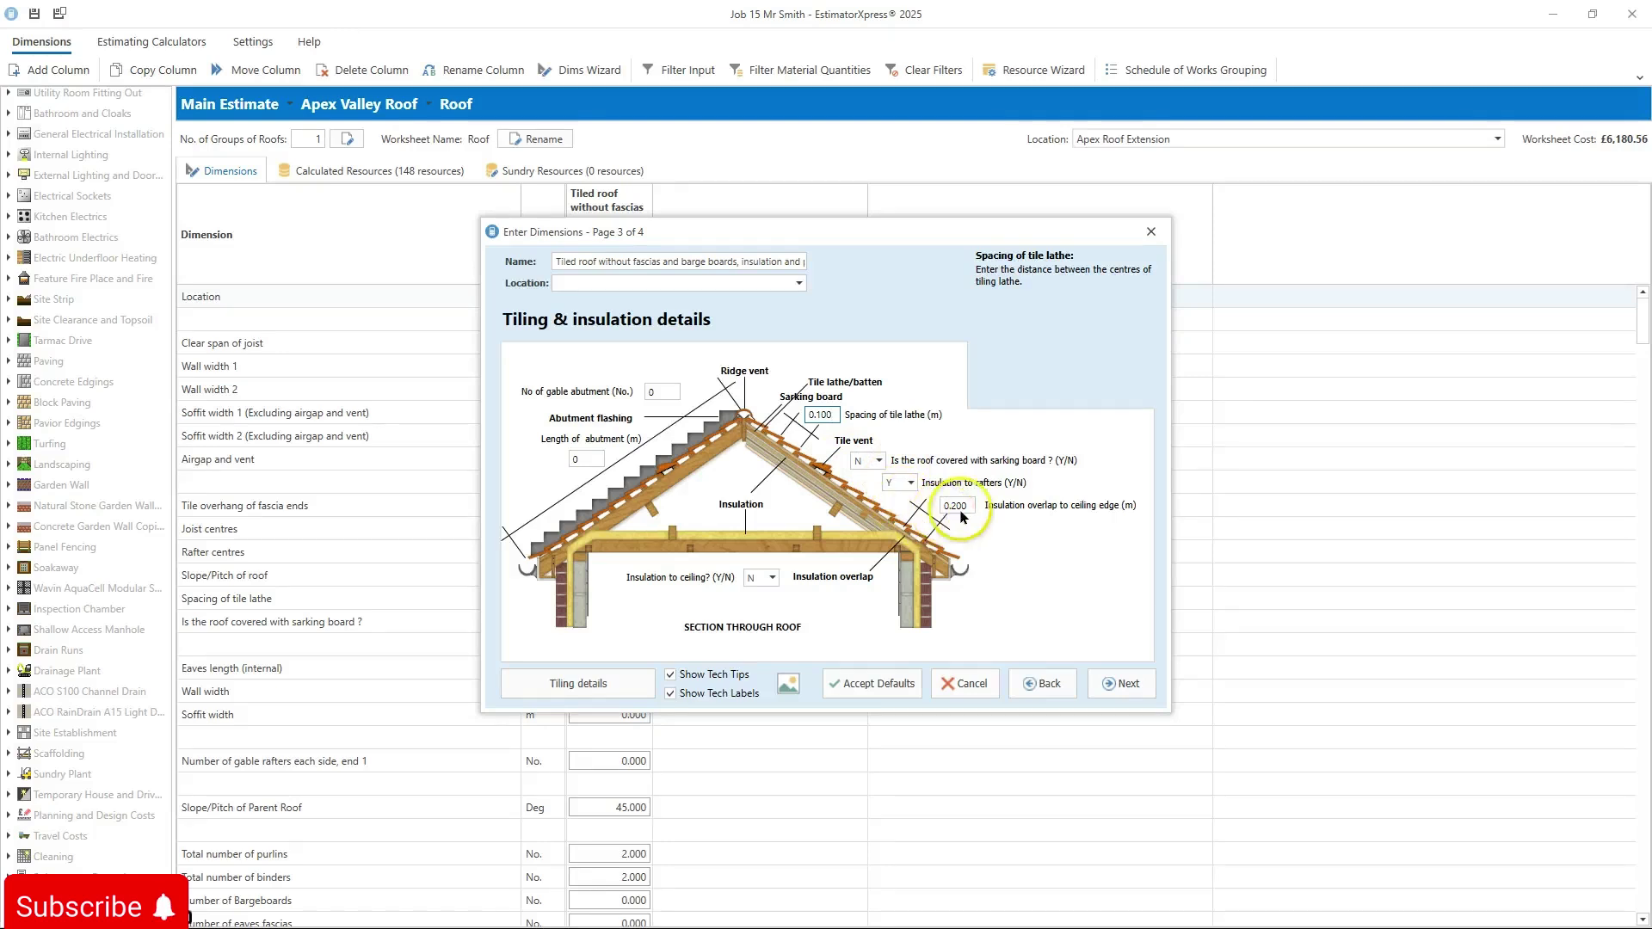
{"action": "mouse_move", "coordinate": [967, 506]}
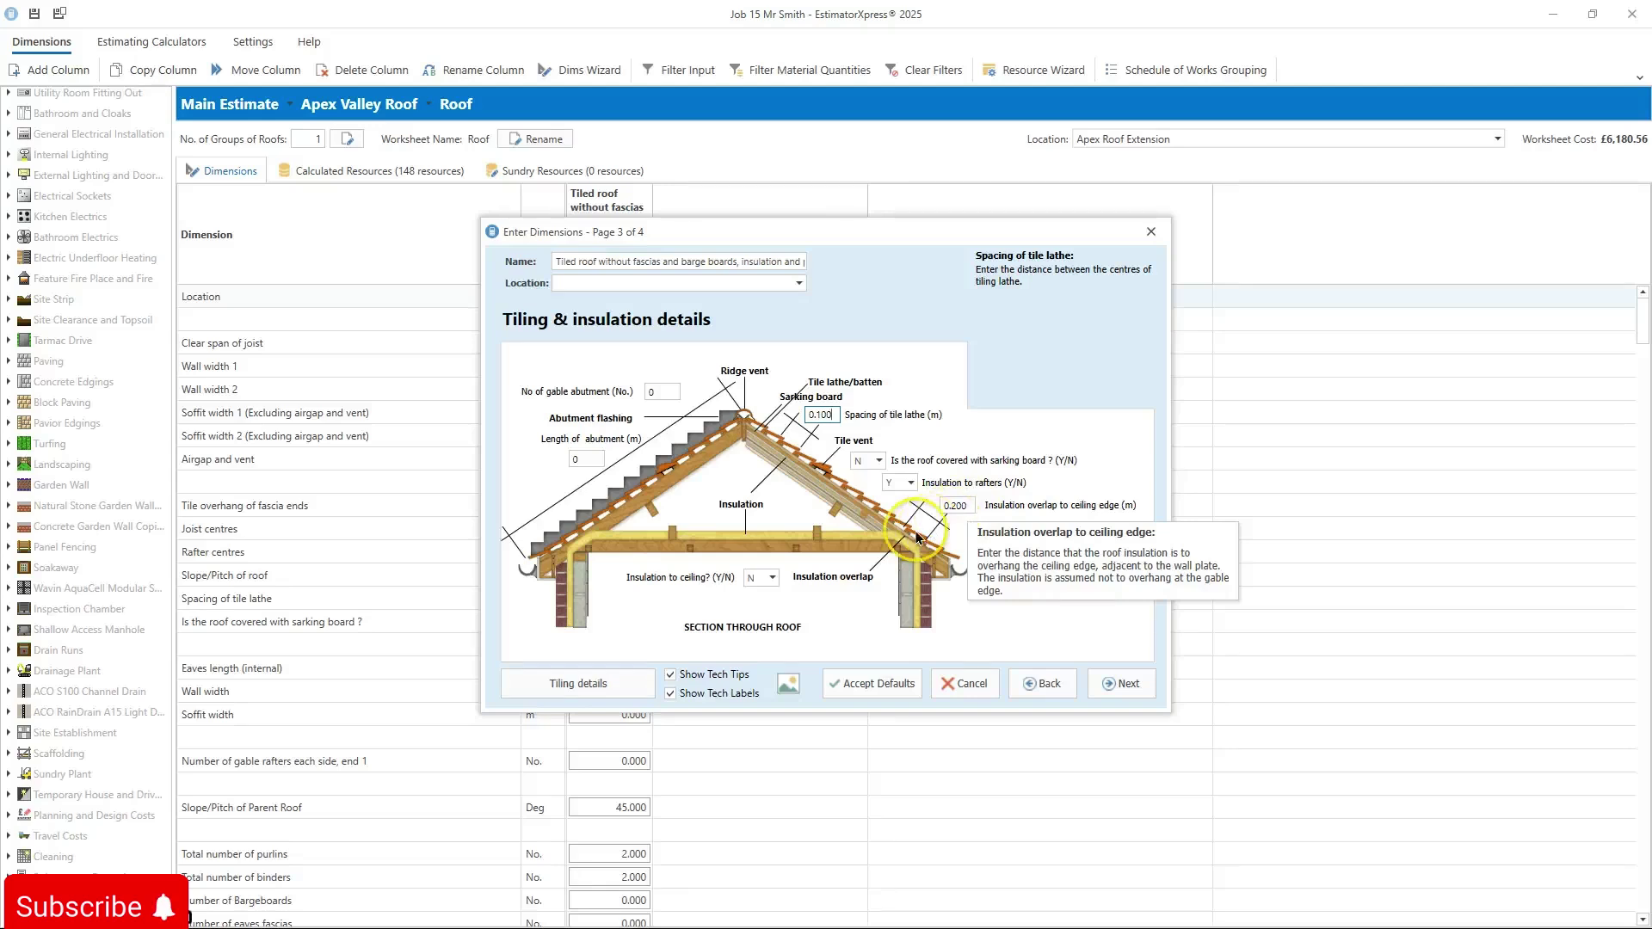
Review the additional tiling details for valley verge tiles, ridge and verge fixing and tile overhangs, and return to the tiling and insulation page
{"action": "left_click", "coordinate": [577, 683]}
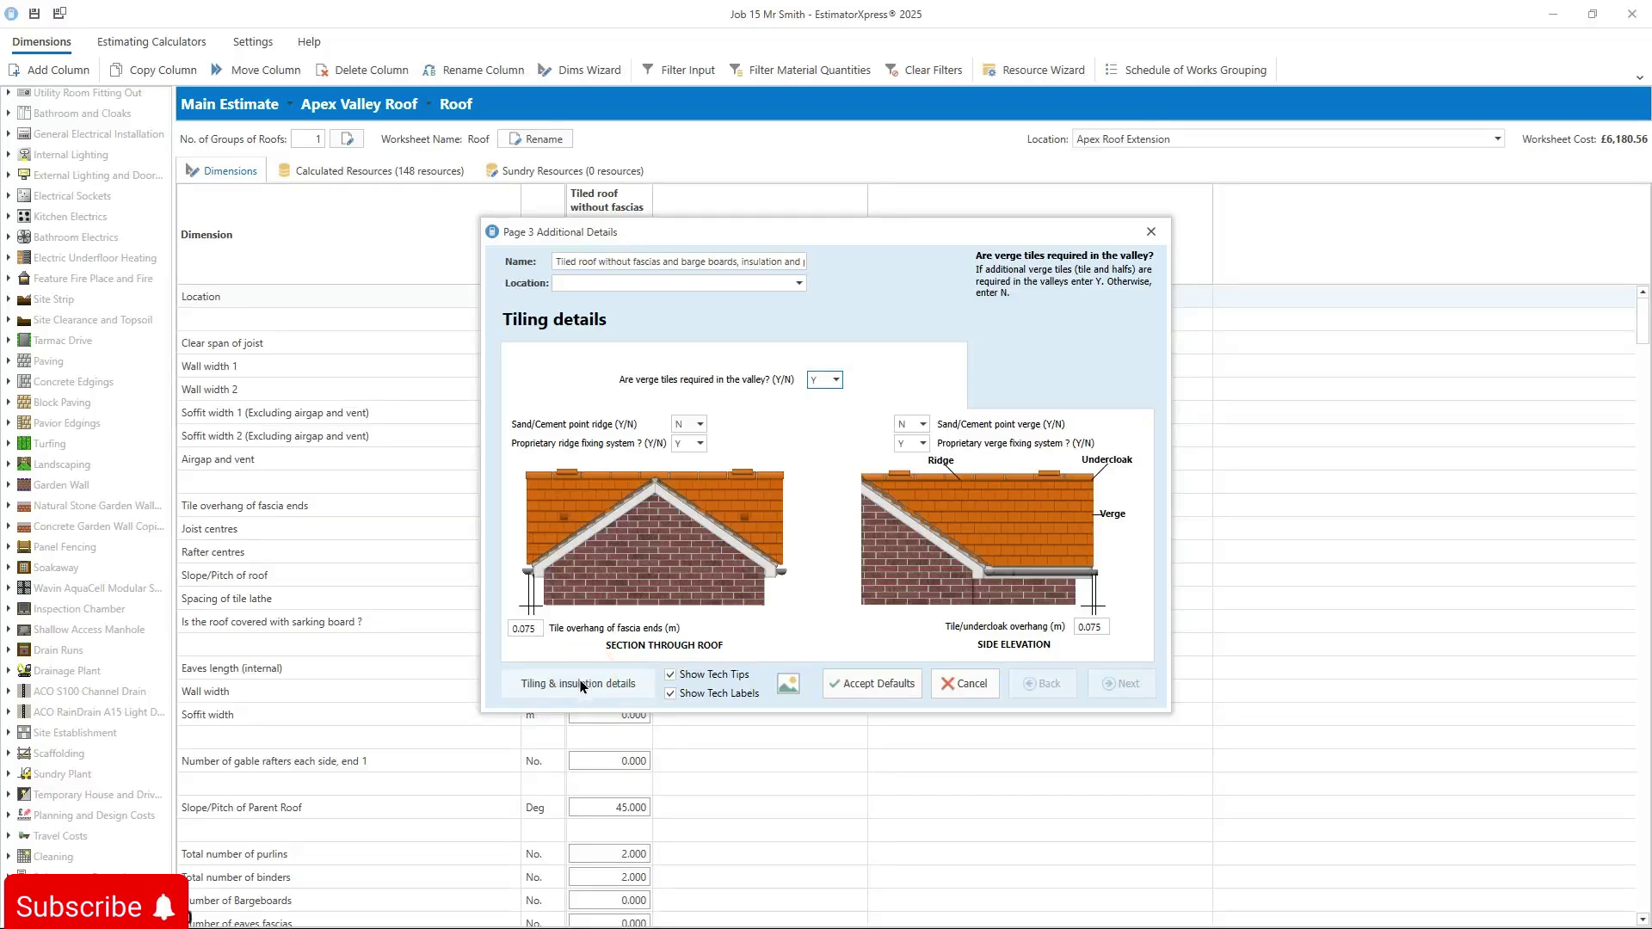
{"action": "left_click", "coordinate": [580, 684]}
{"action": "left_click", "coordinate": [568, 691]}
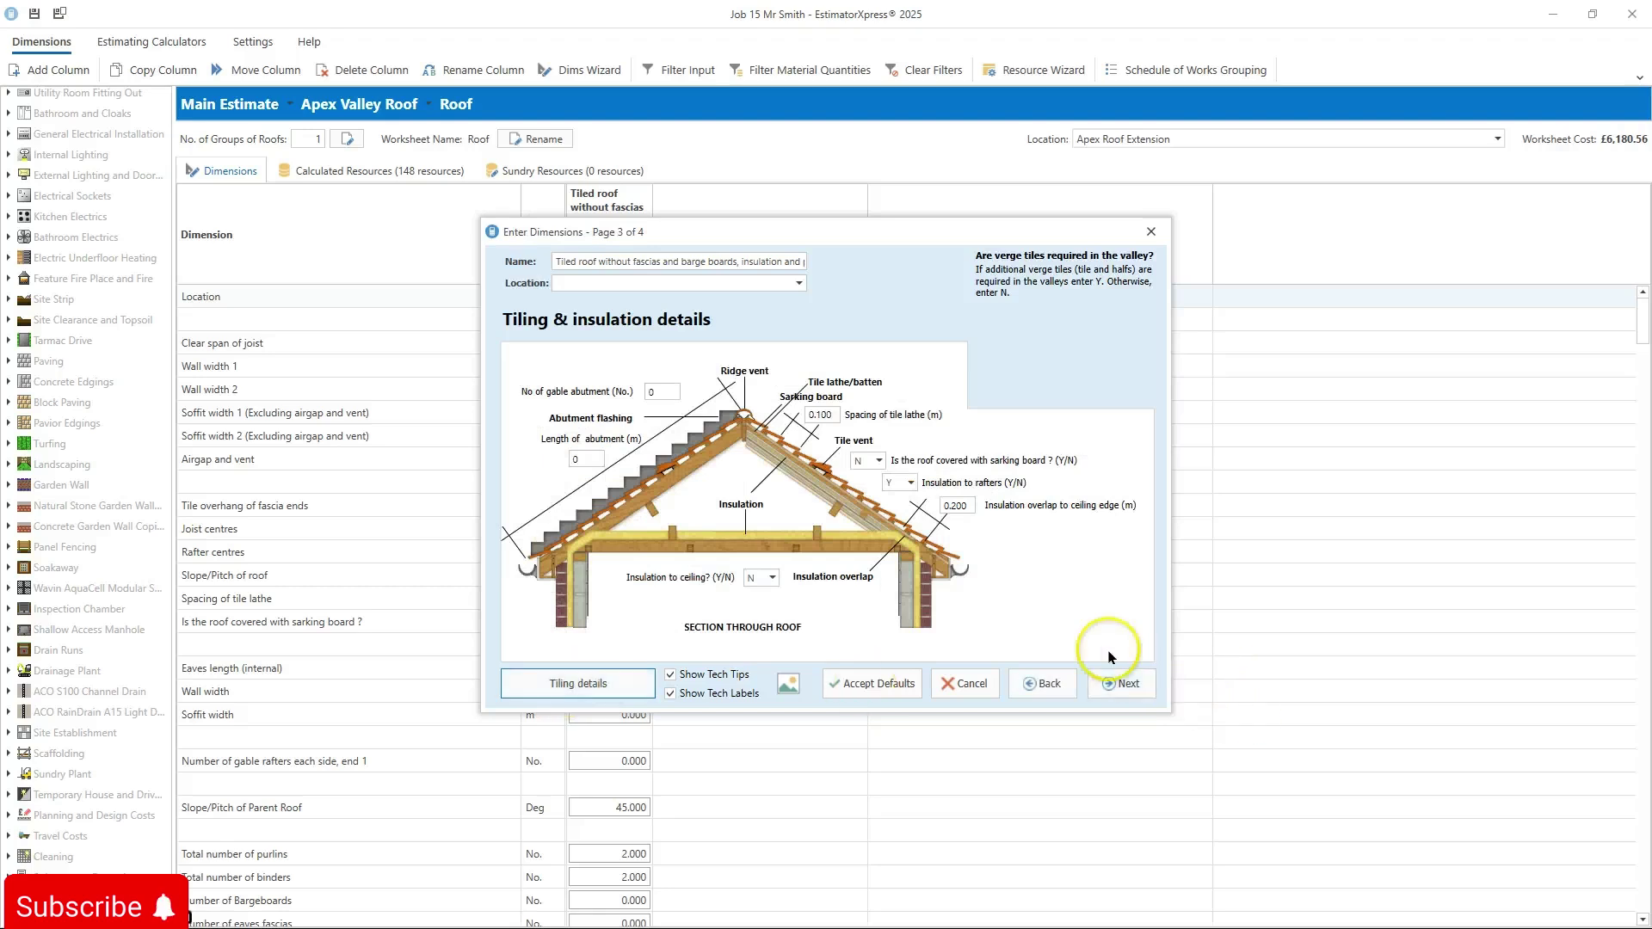
Advance to the Roof finishes page, keep its plastering and decorating options, and finish the dimensions wizard
{"action": "left_click", "coordinate": [1120, 685]}
{"action": "left_click", "coordinate": [1121, 693]}
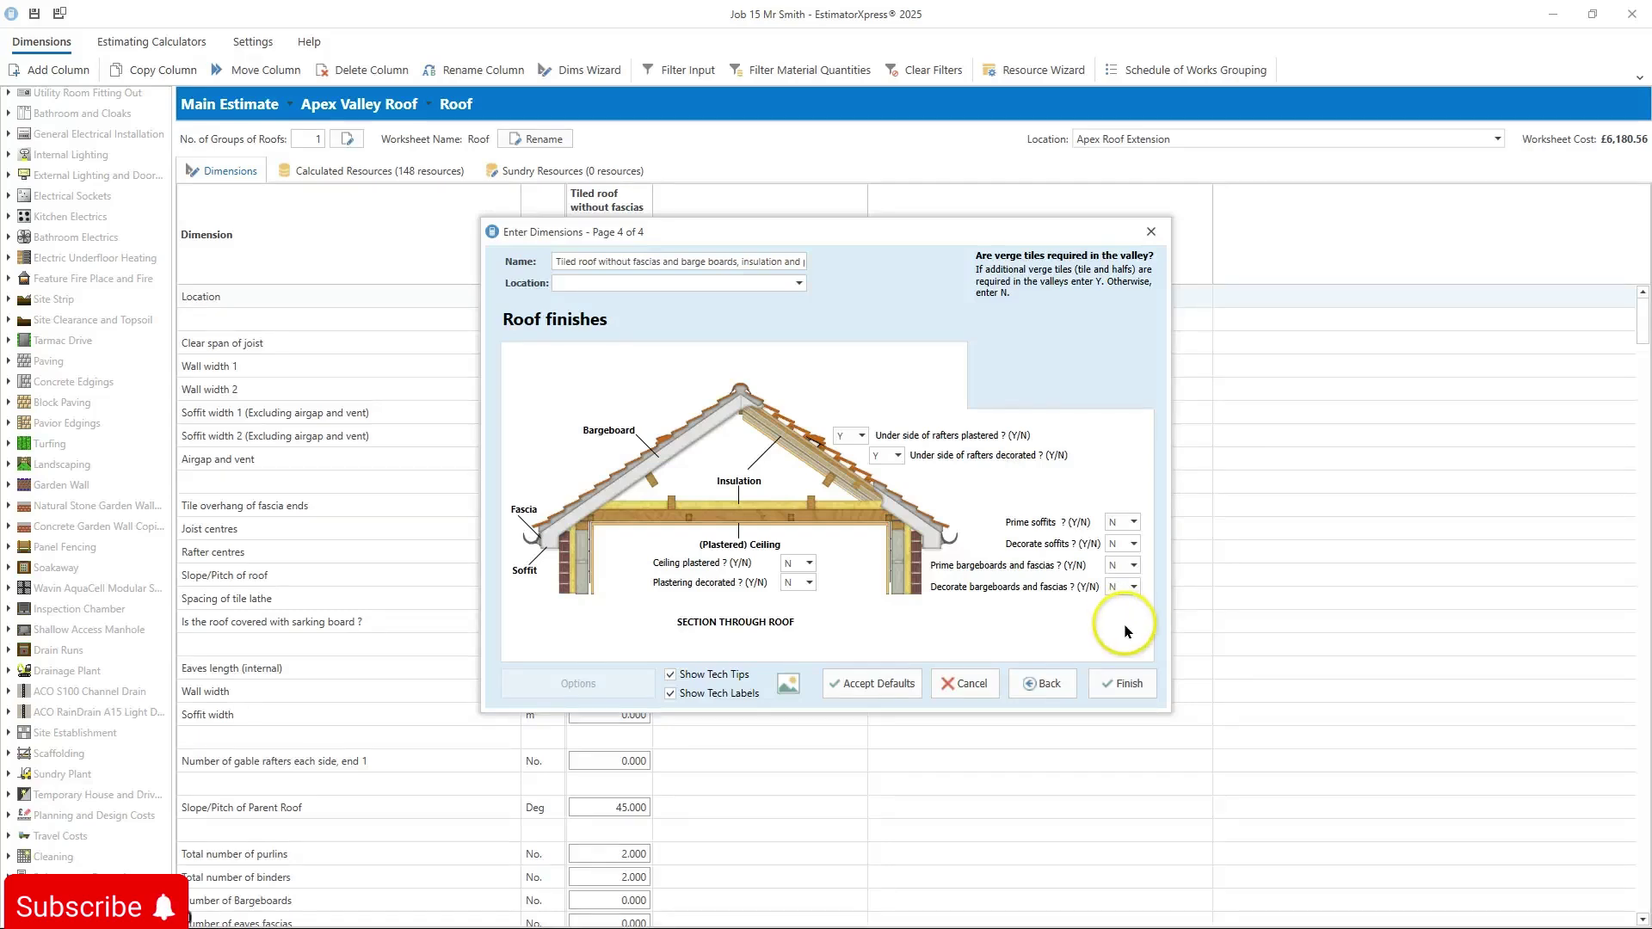
{"action": "left_click", "coordinate": [1130, 685]}
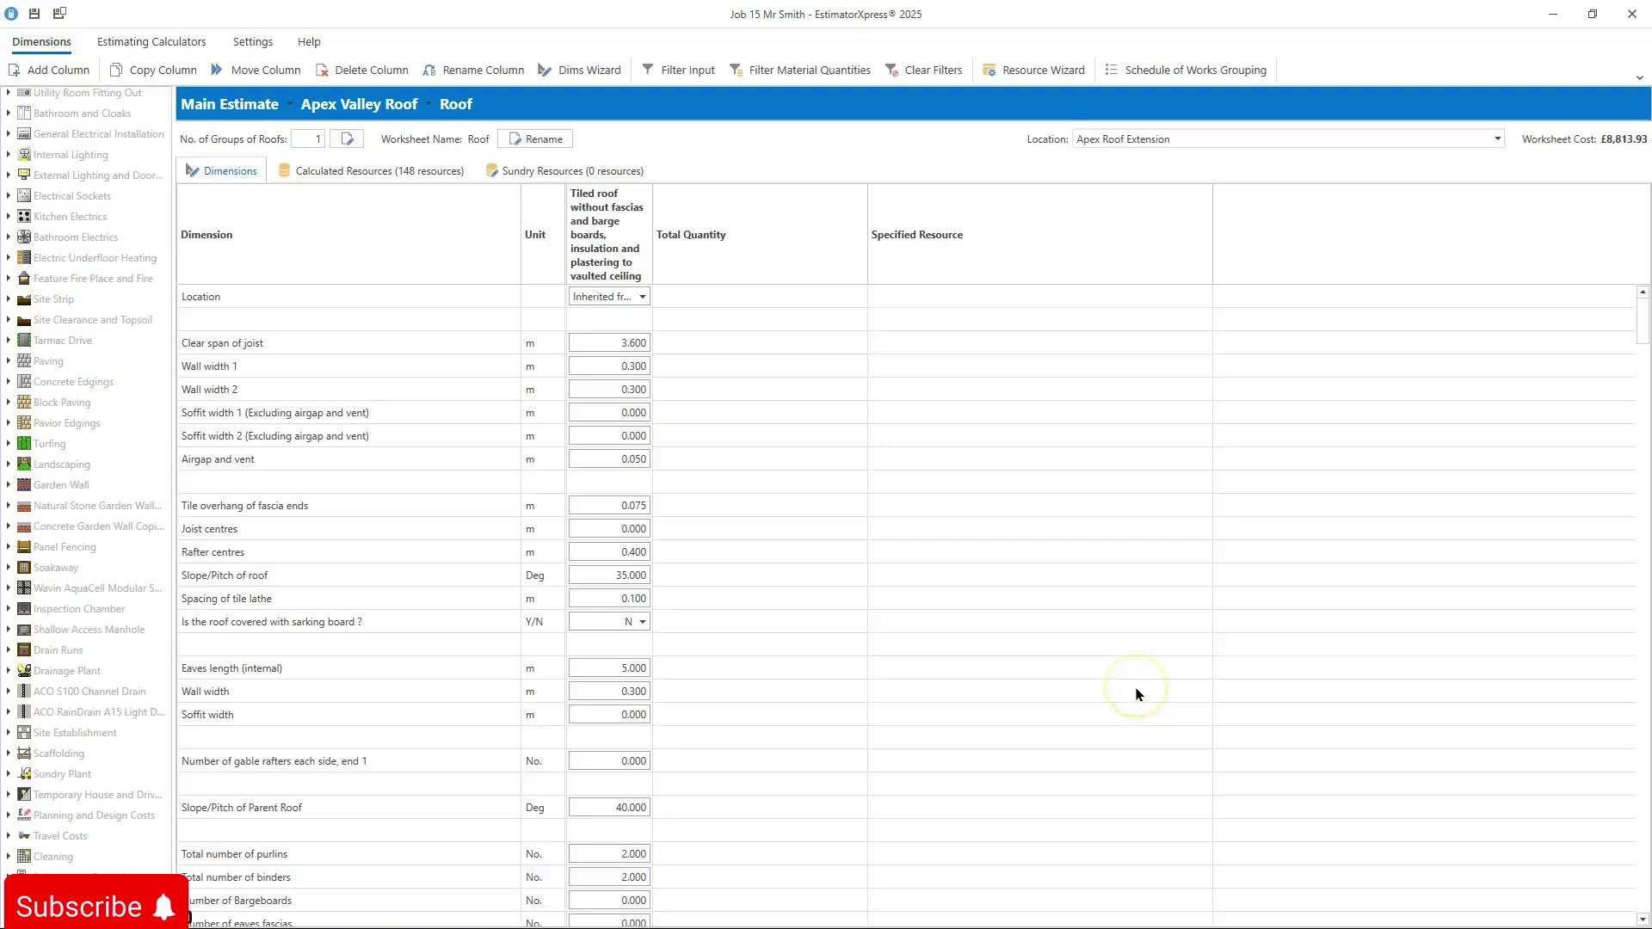
With all calculated resource columns shown, change the Apex valley roof joists resource to Sawn Dry Graded Structural Softwood Treated 47 x 150mm 2.4m, keeping usage factor 1
{"action": "left_click", "coordinate": [1135, 693]}
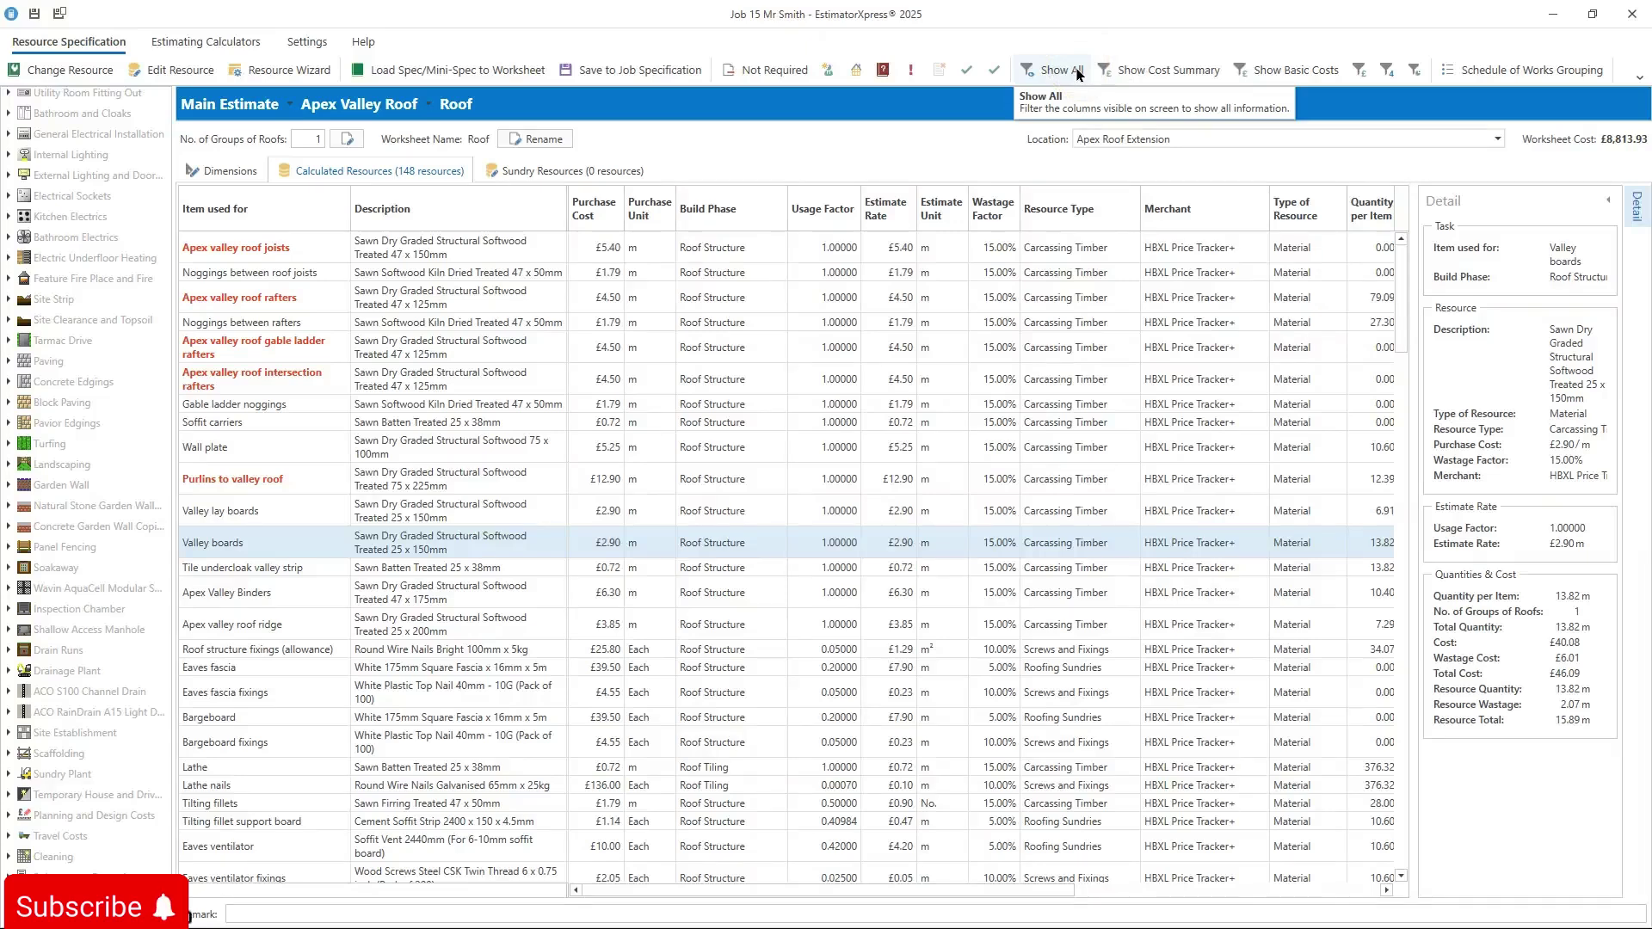
{"action": "left_click", "coordinate": [1077, 72]}
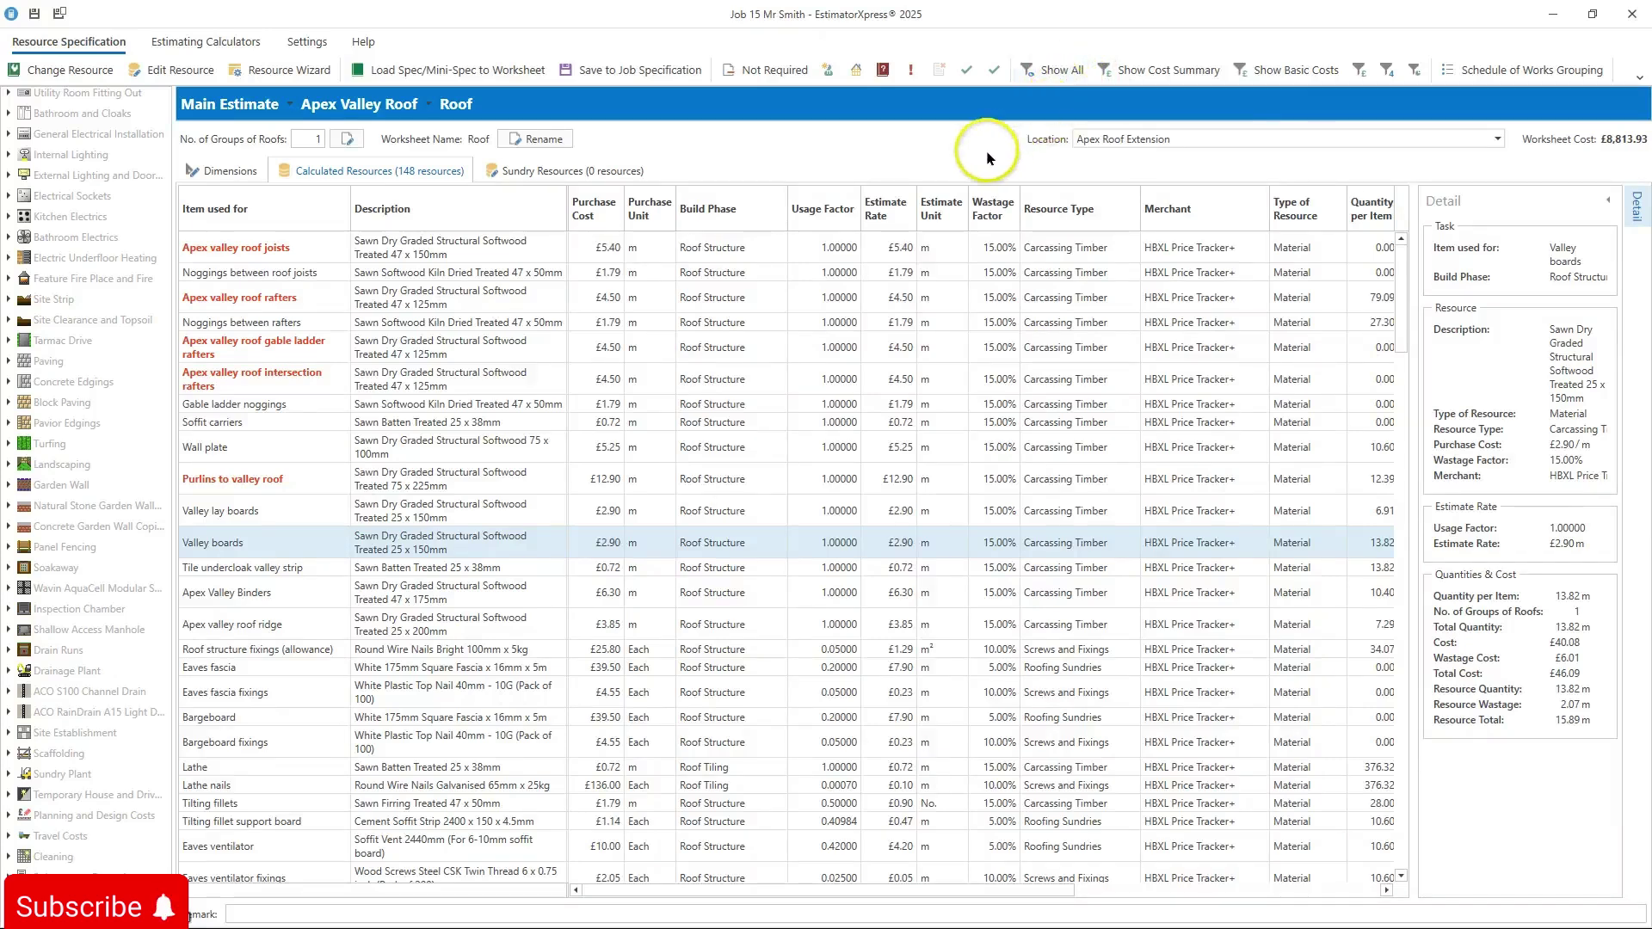
{"action": "left_click", "coordinate": [418, 252]}
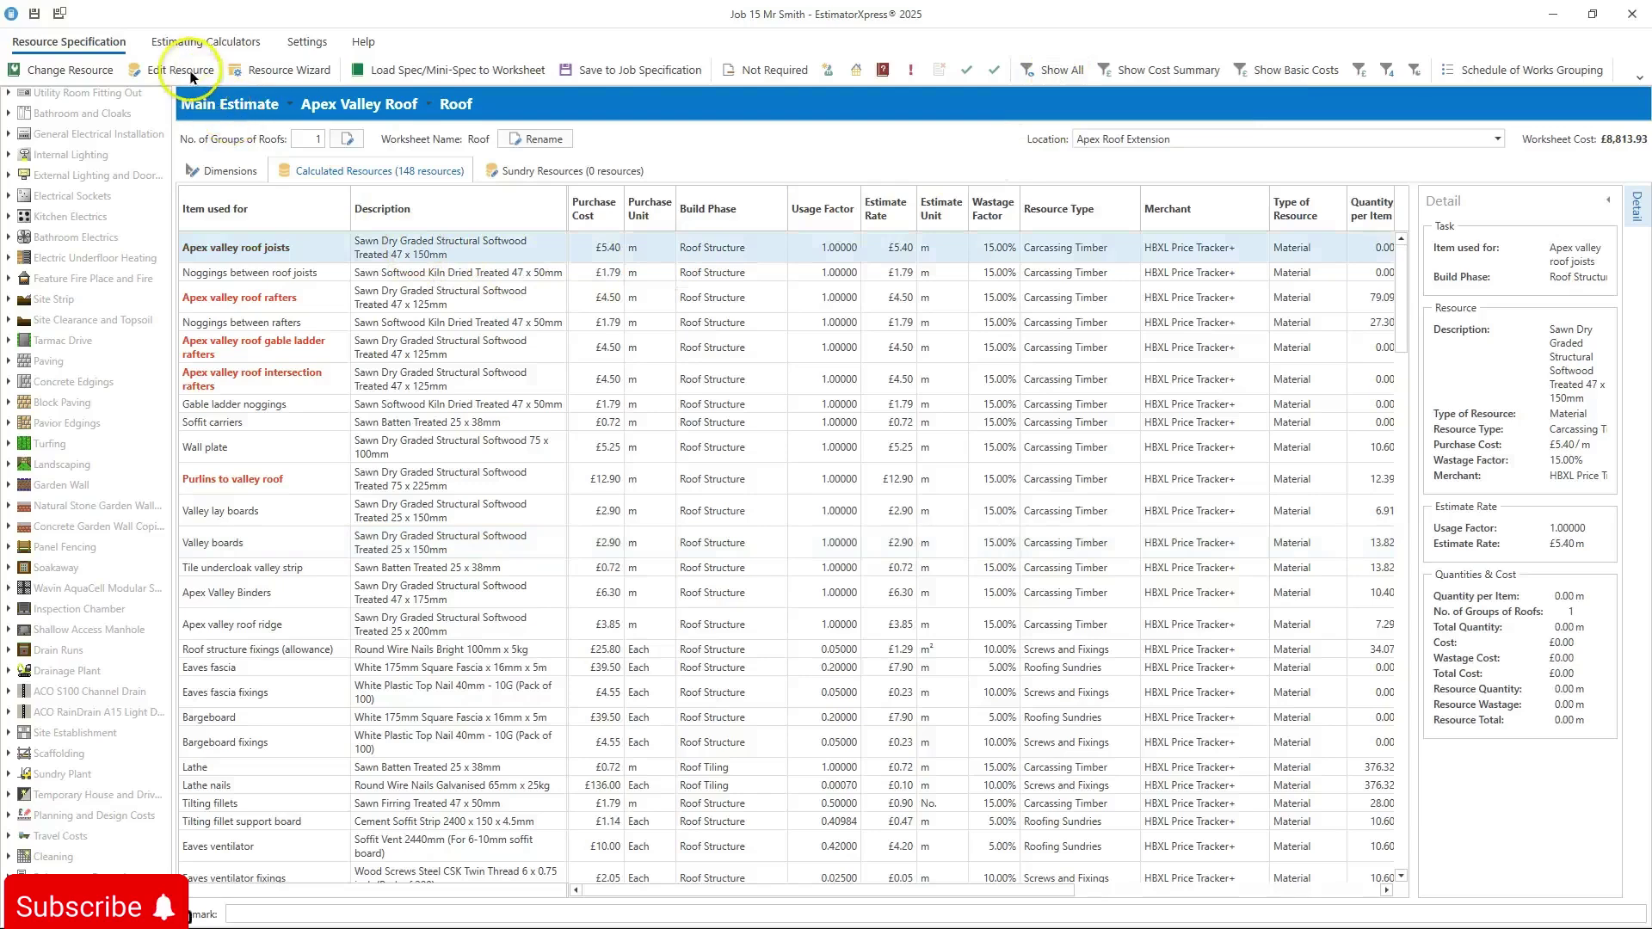
{"action": "left_click", "coordinate": [99, 75]}
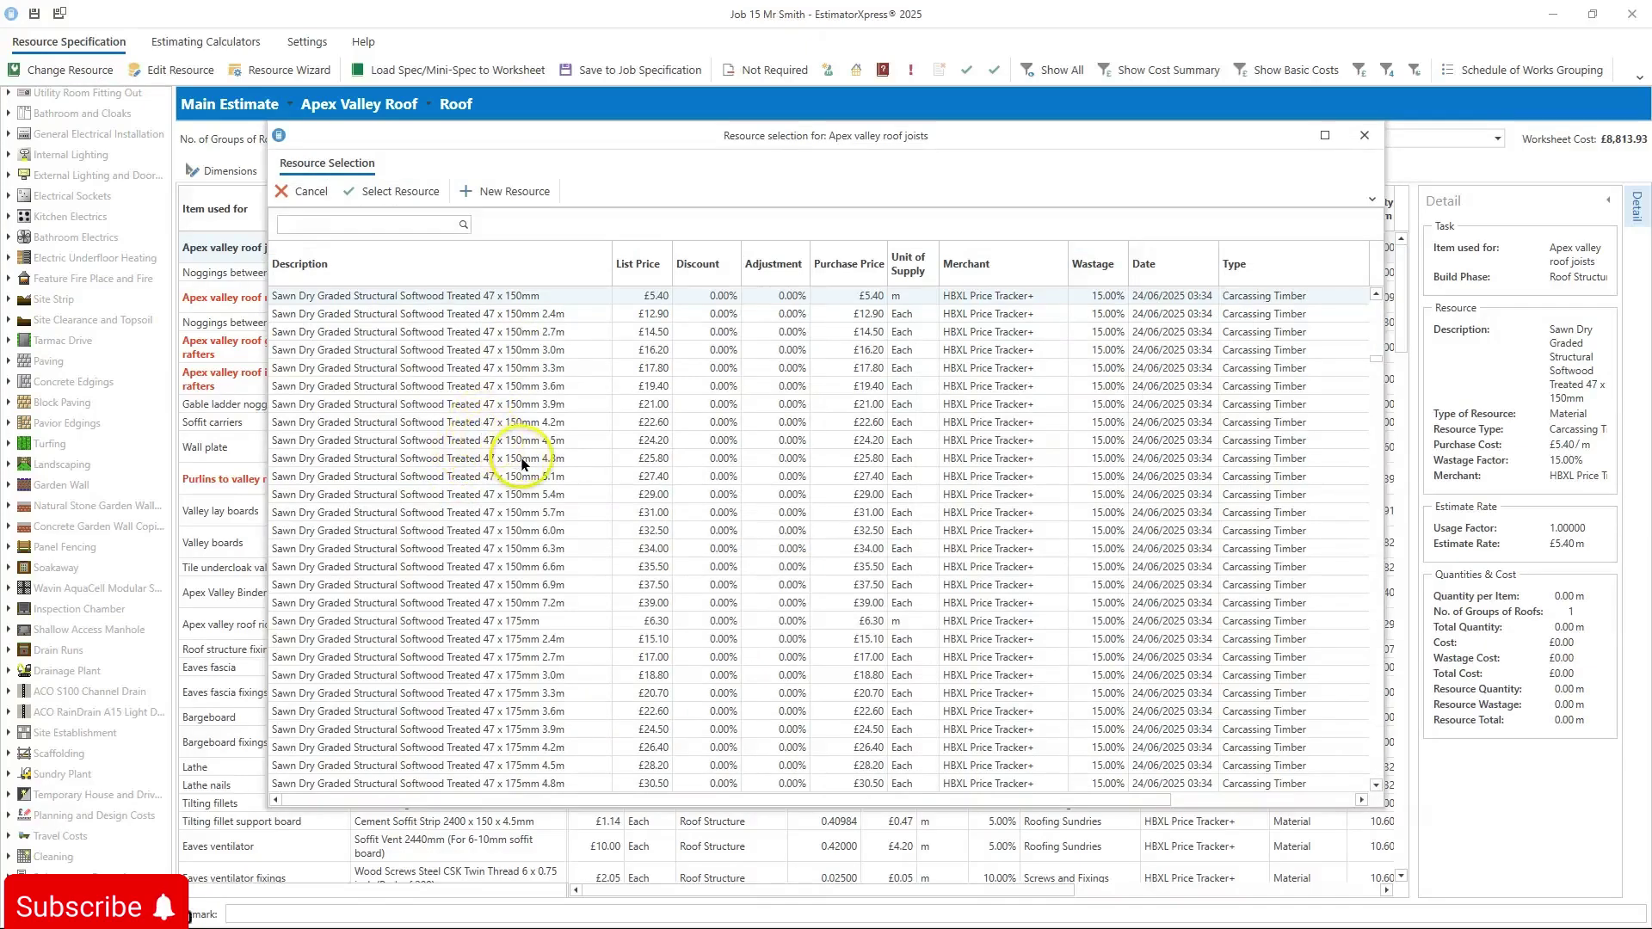
{"action": "left_click", "coordinate": [485, 315]}
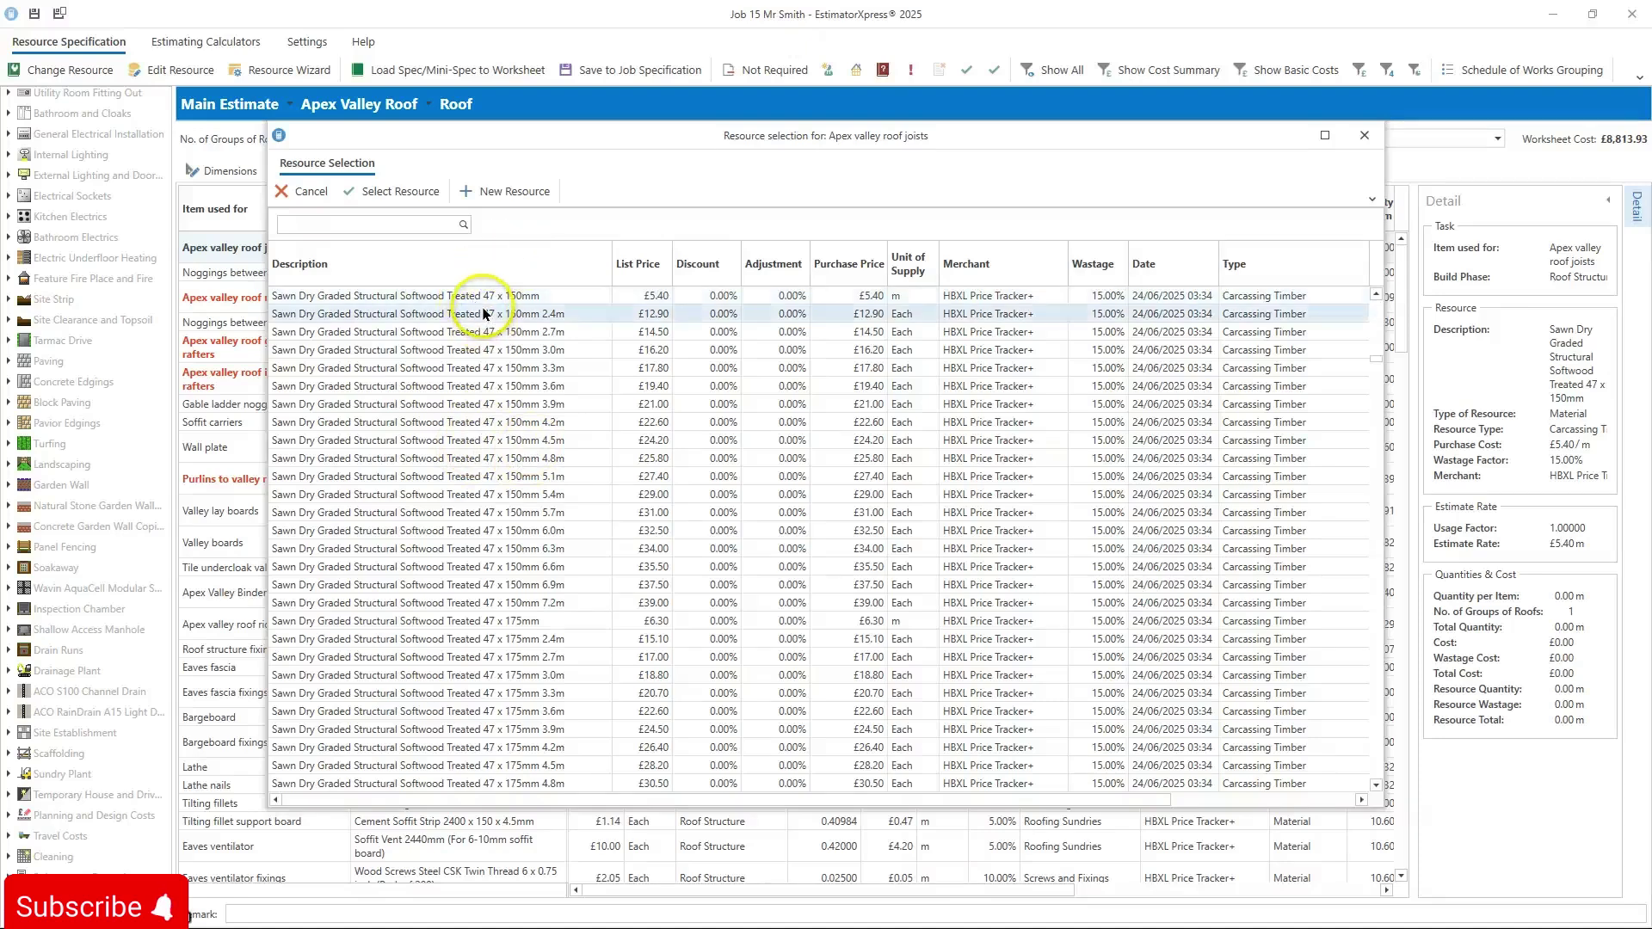
{"action": "left_click", "coordinate": [383, 192]}
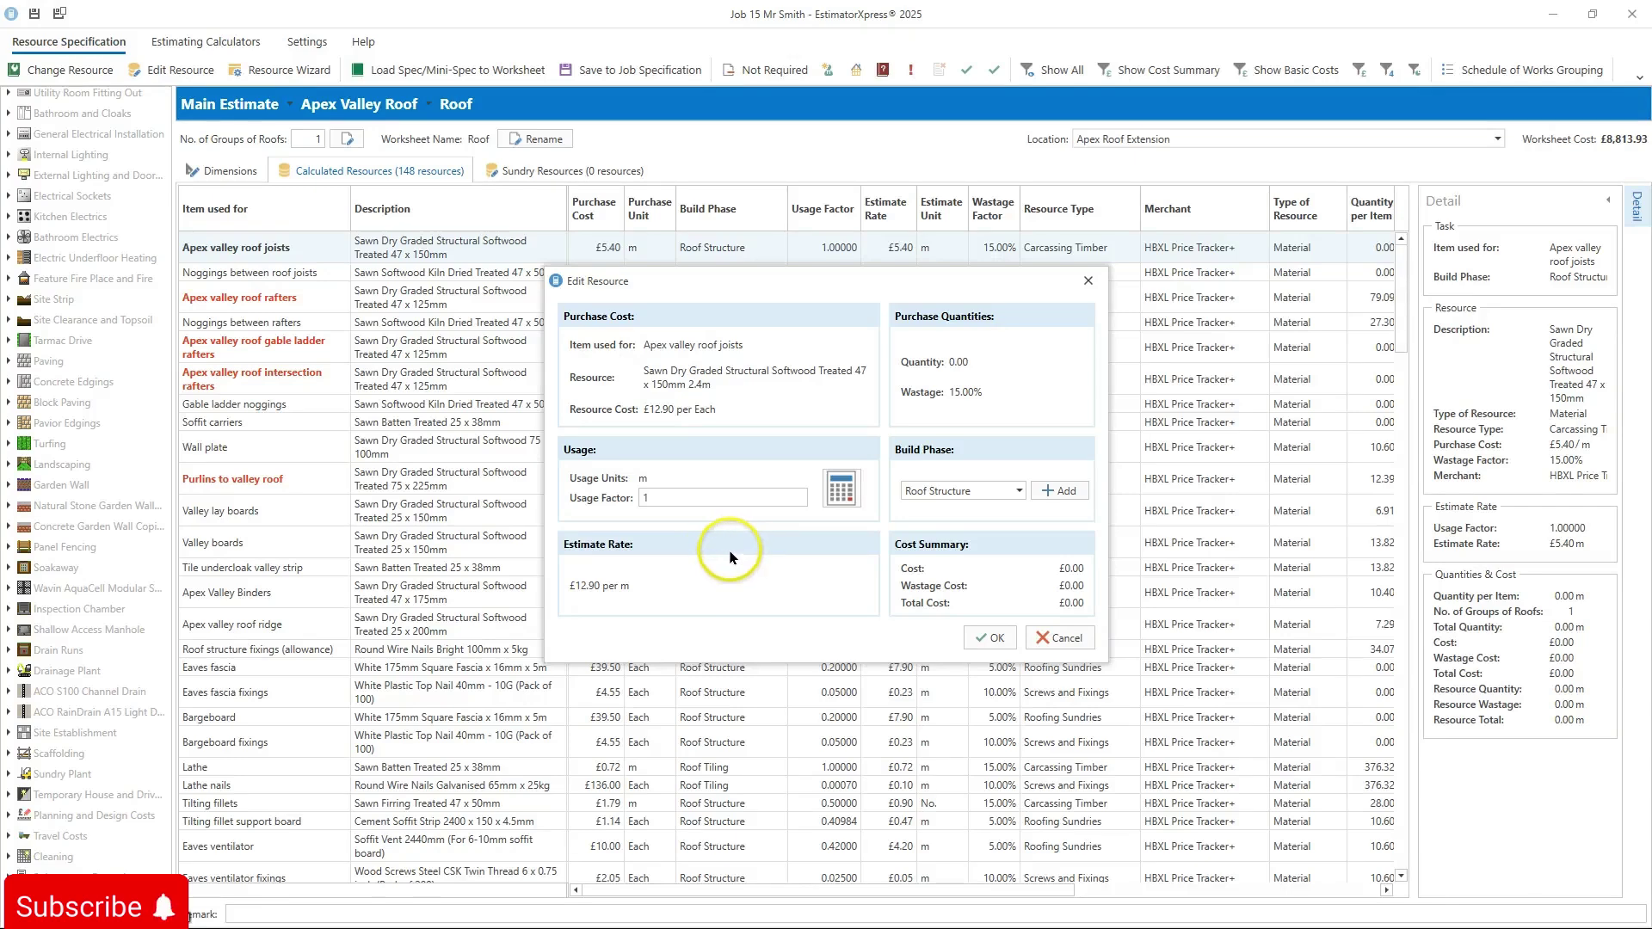
{"action": "left_click", "coordinate": [836, 491]}
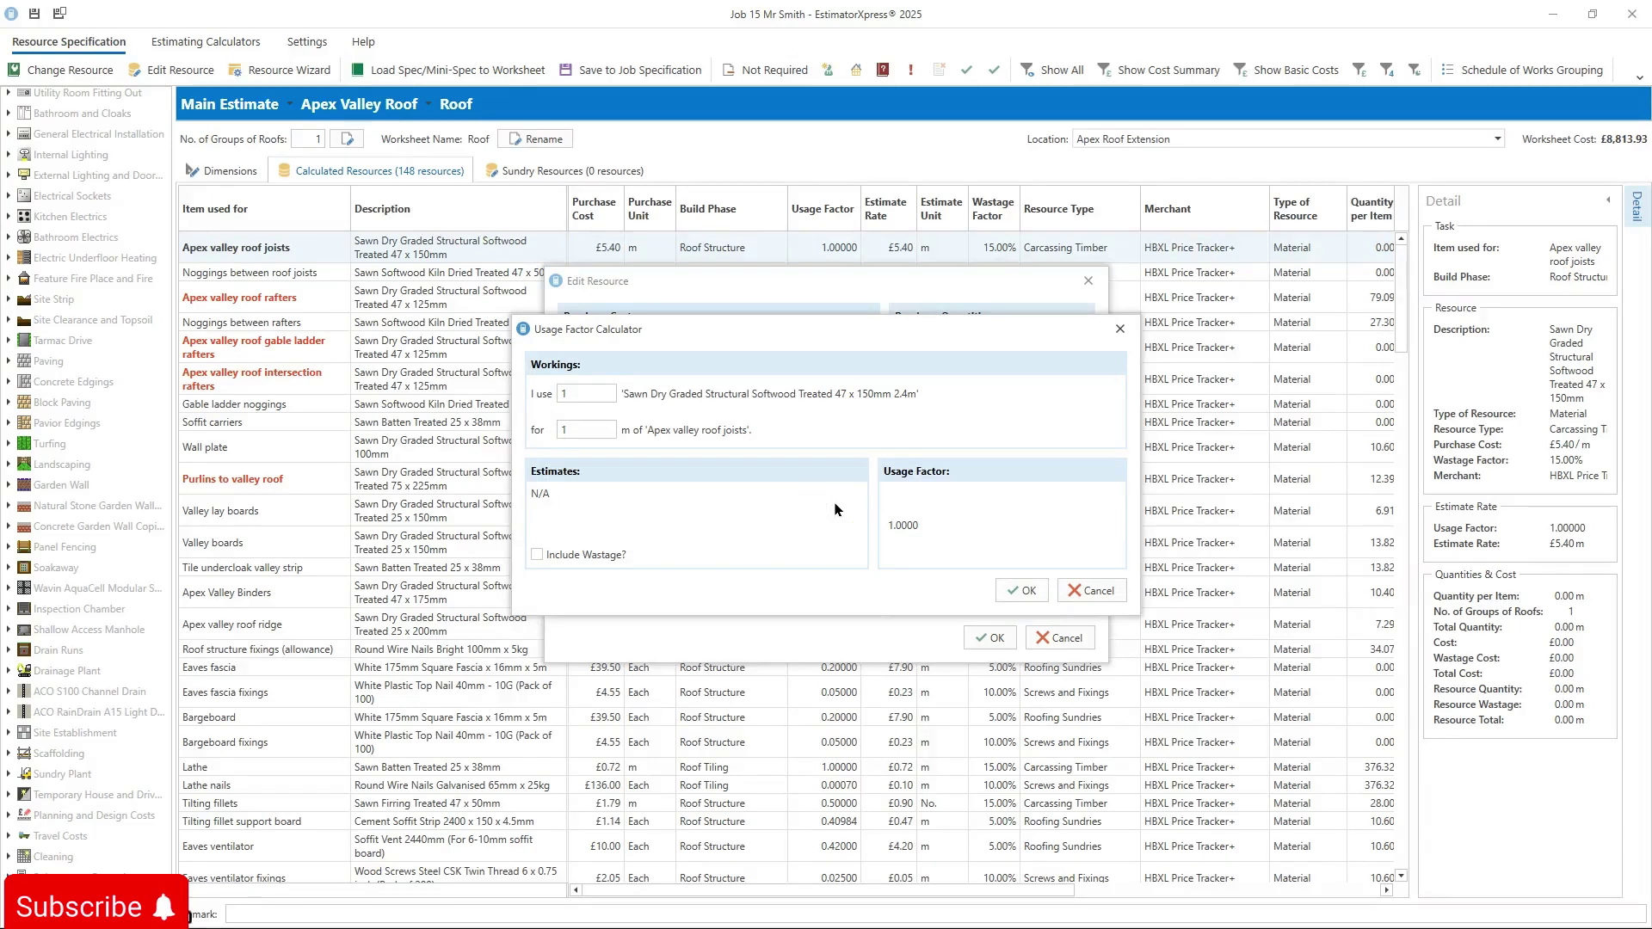
{"action": "left_click", "coordinate": [1001, 590]}
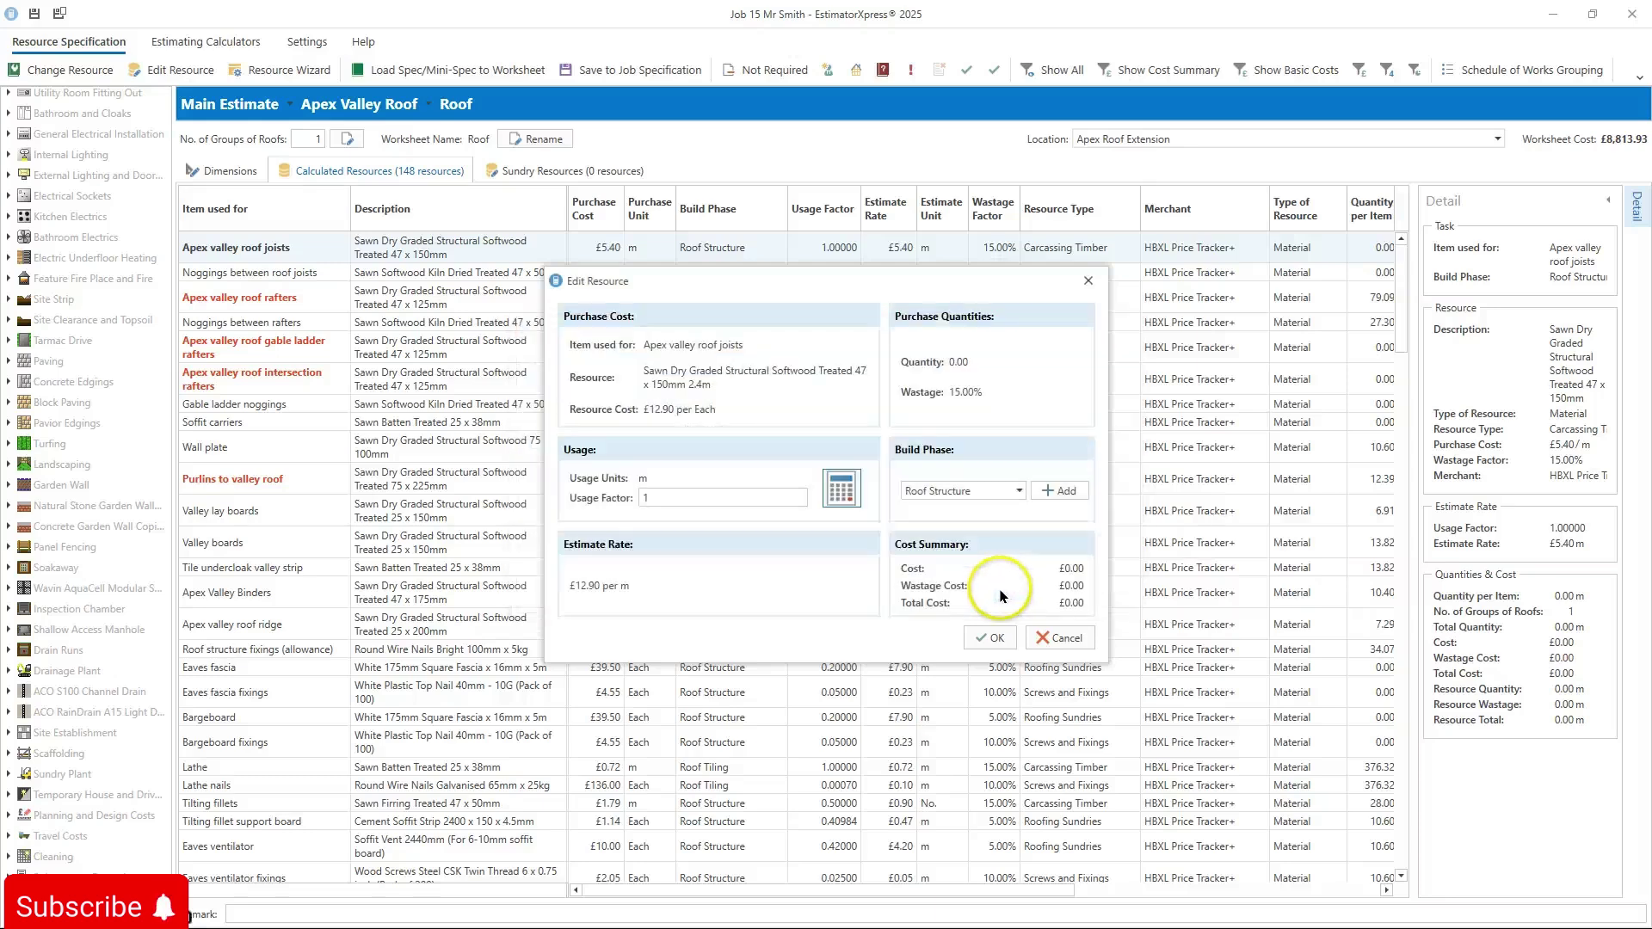
{"action": "left_click", "coordinate": [974, 638]}
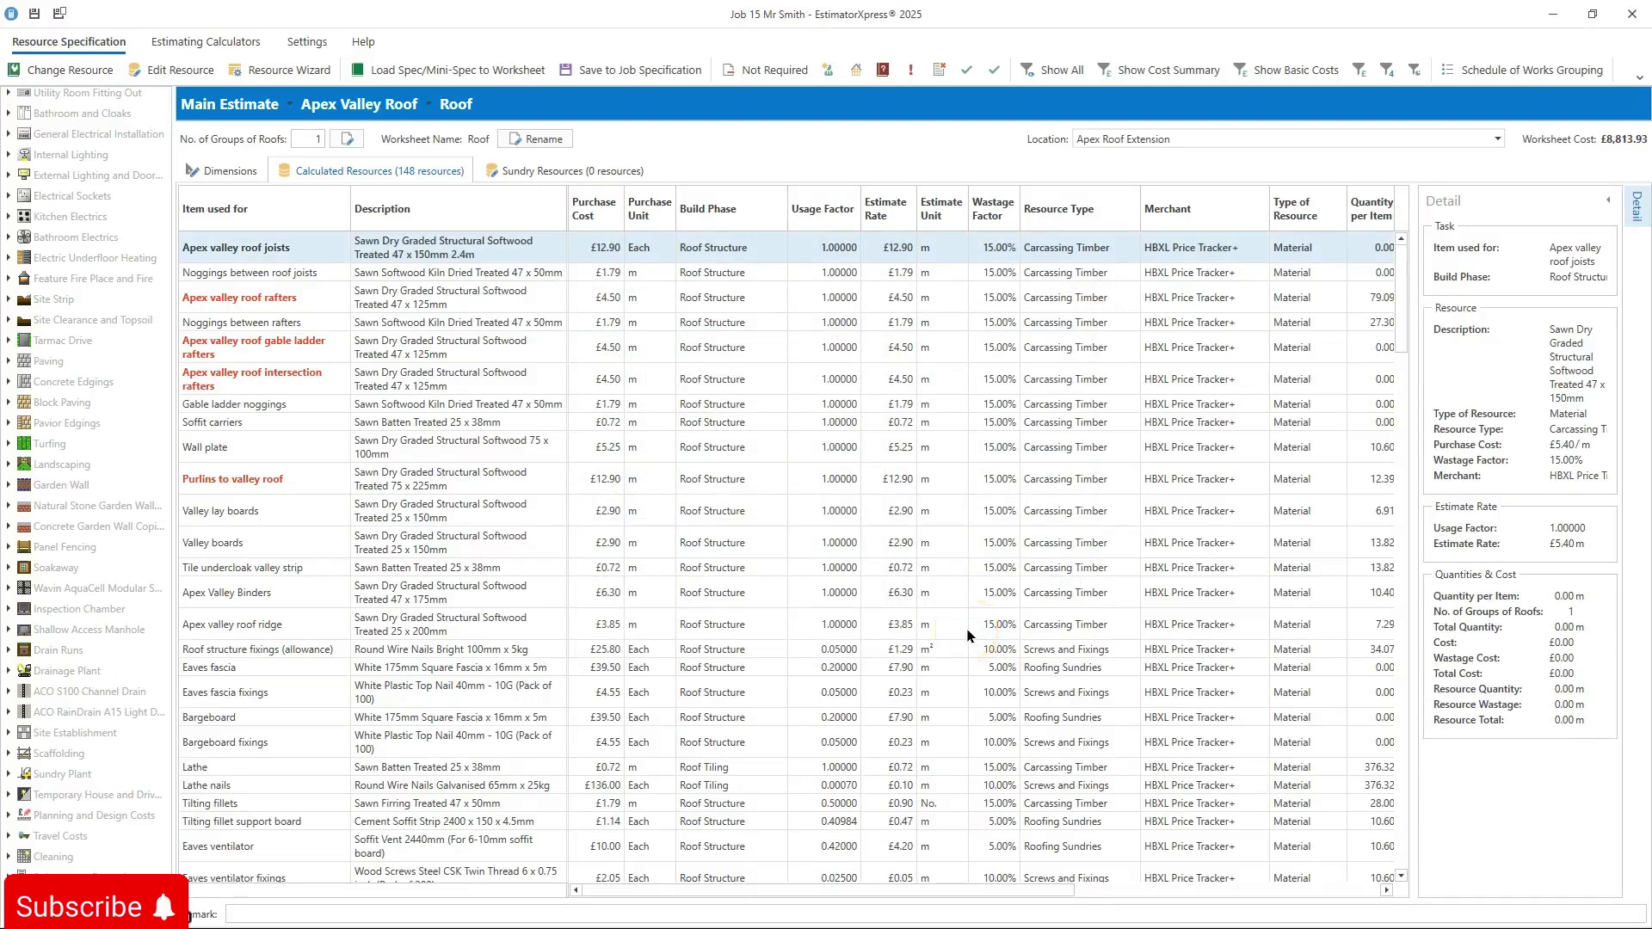
In the Resource Wizard, change the noggings between rafters to Carcassing Timber Sawn Softwood Kiln Dried 47 x 75mm 4.2m, keeping usage factor 1
{"action": "left_click", "coordinate": [266, 70]}
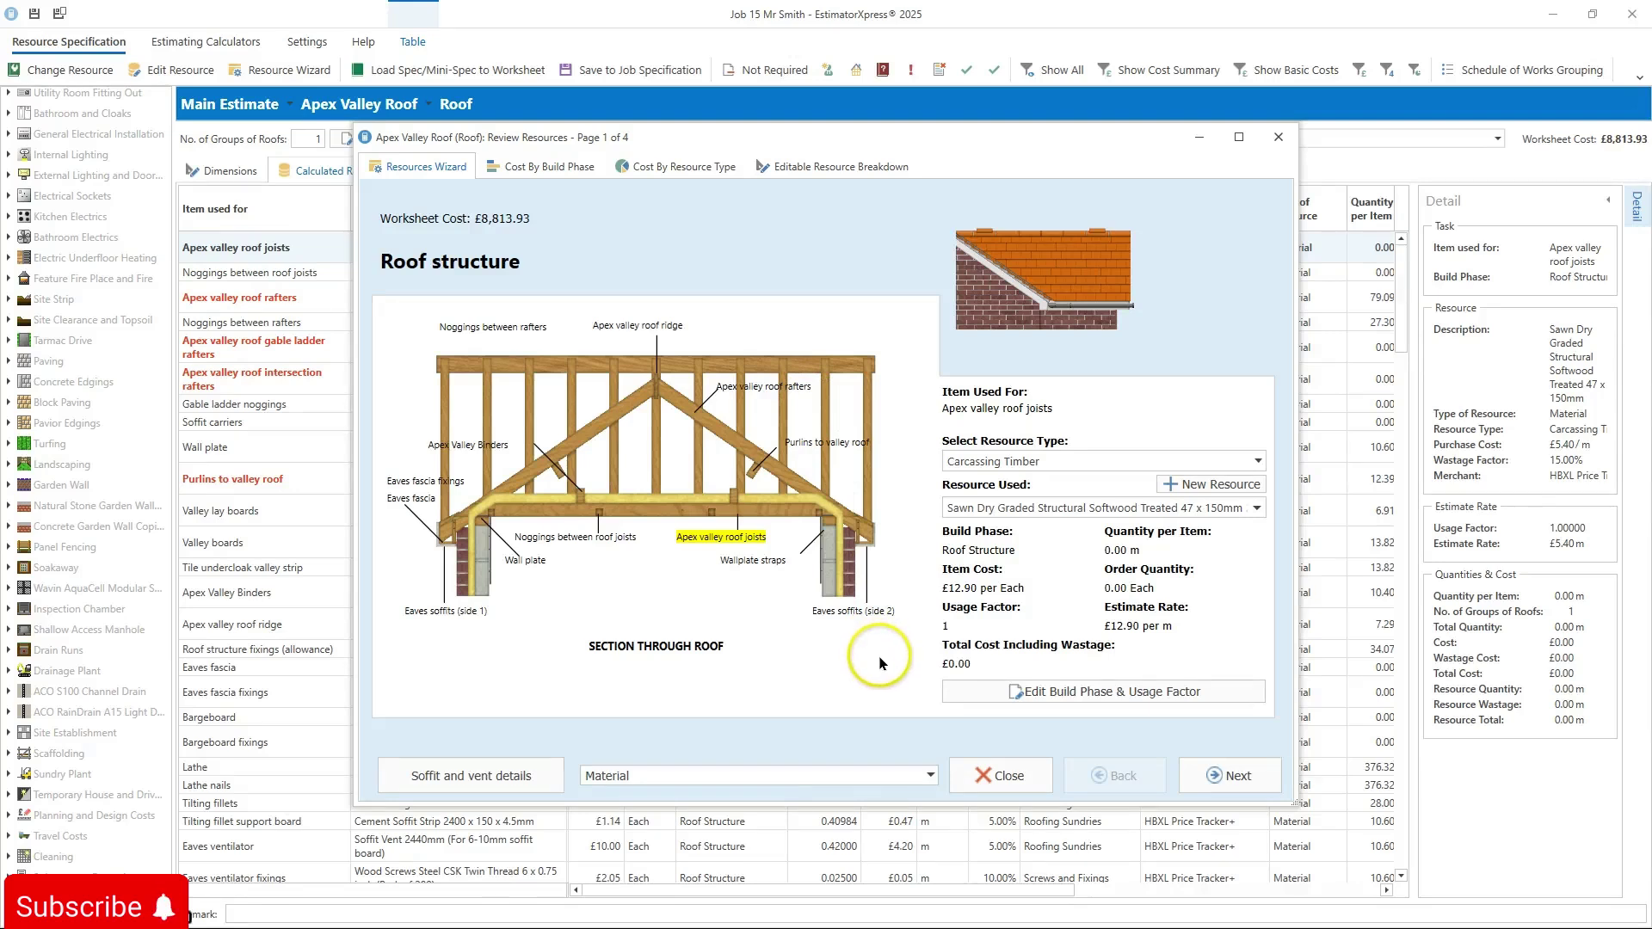
{"action": "left_click", "coordinate": [525, 340]}
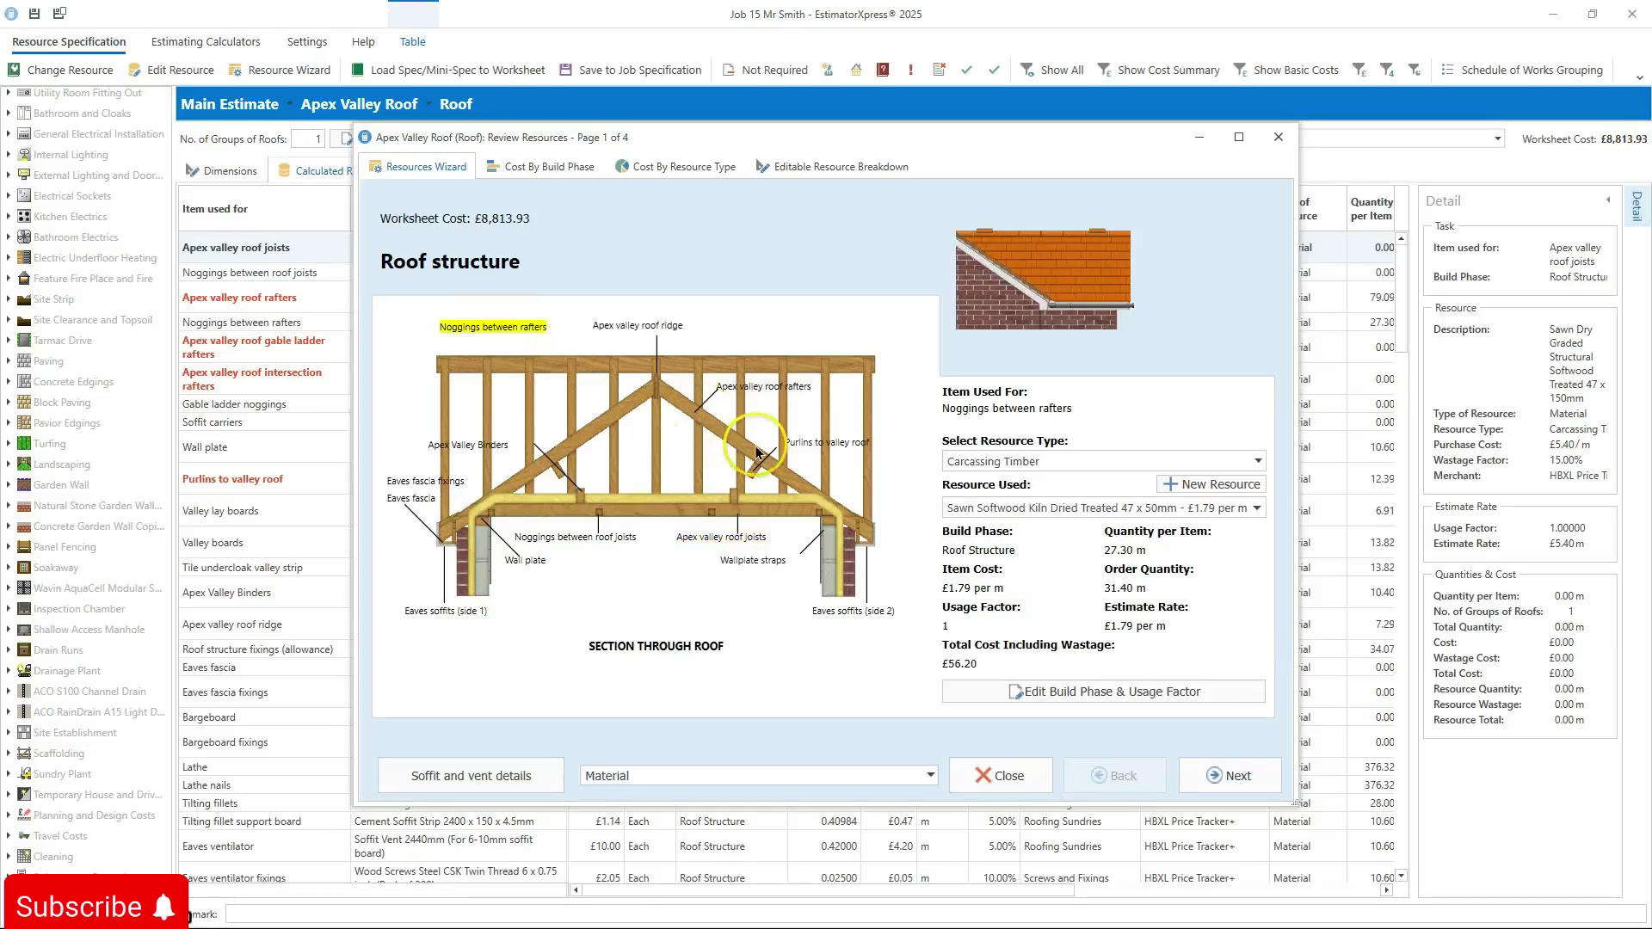
{"action": "left_click", "coordinate": [1258, 462]}
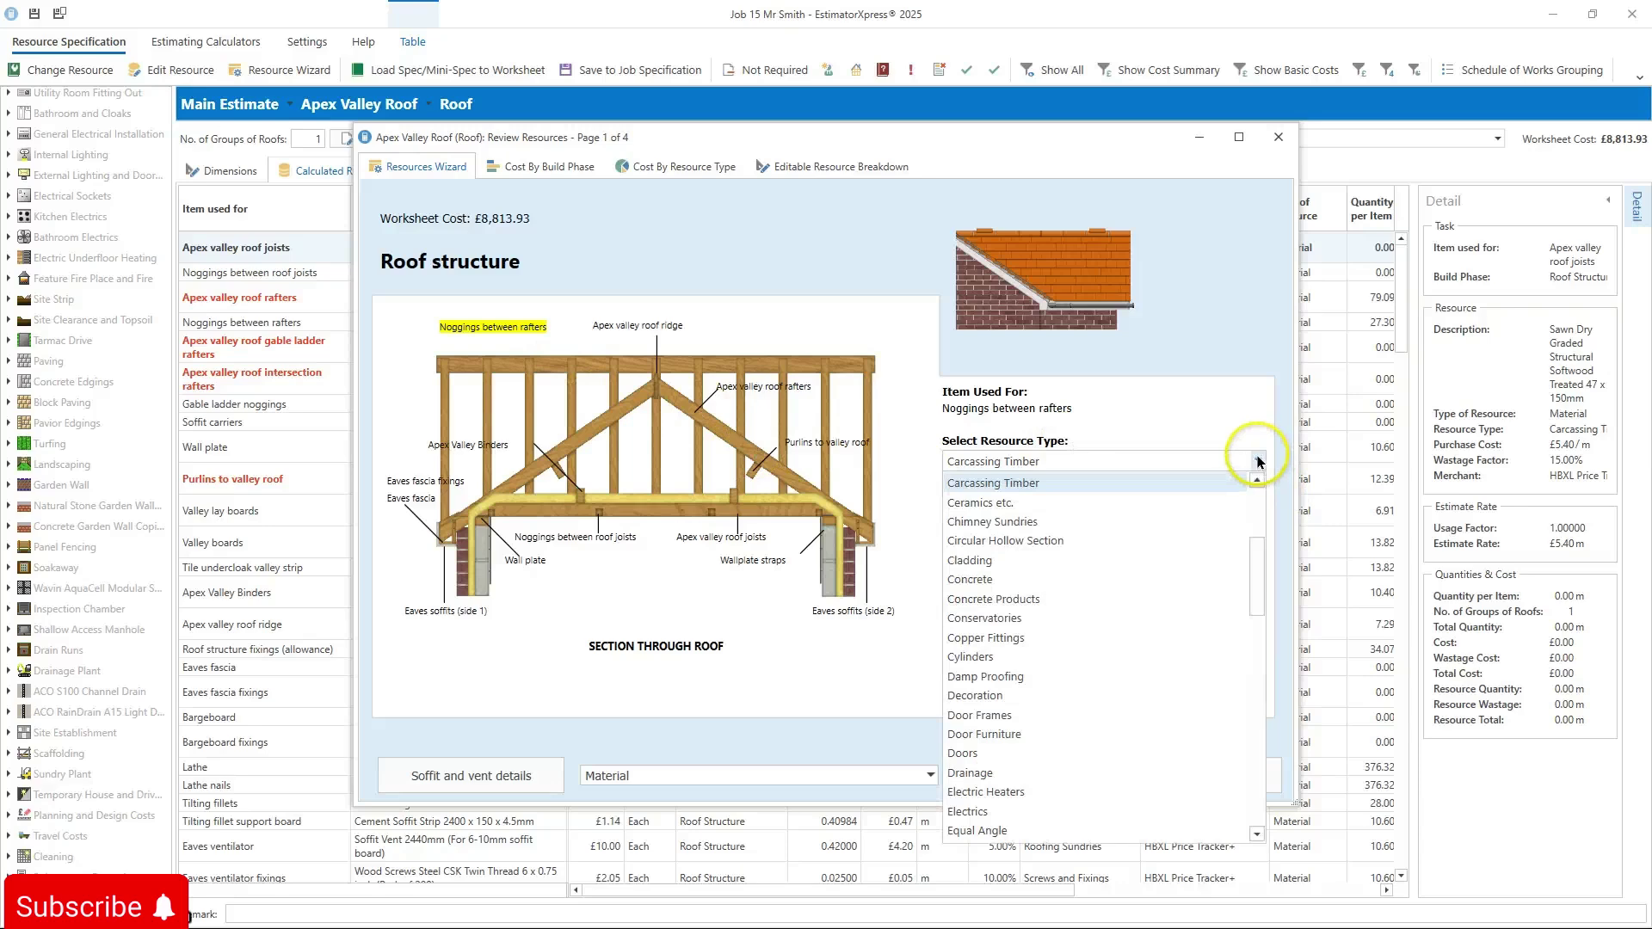
{"action": "left_click", "coordinate": [1246, 483]}
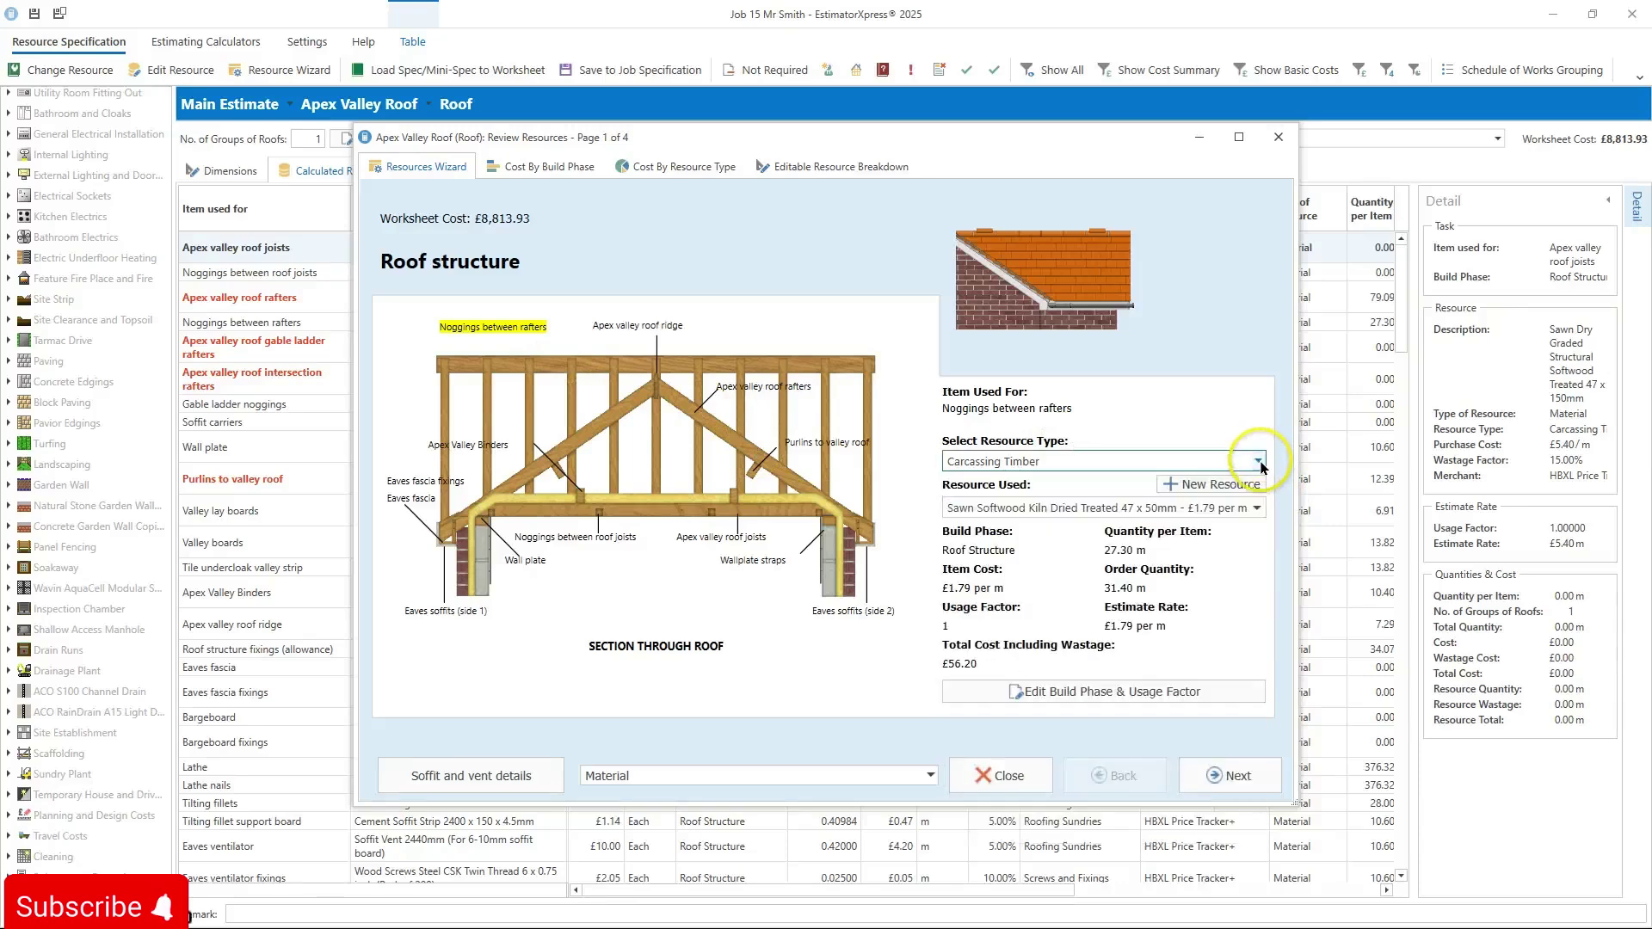
{"action": "left_click", "coordinate": [1258, 509]}
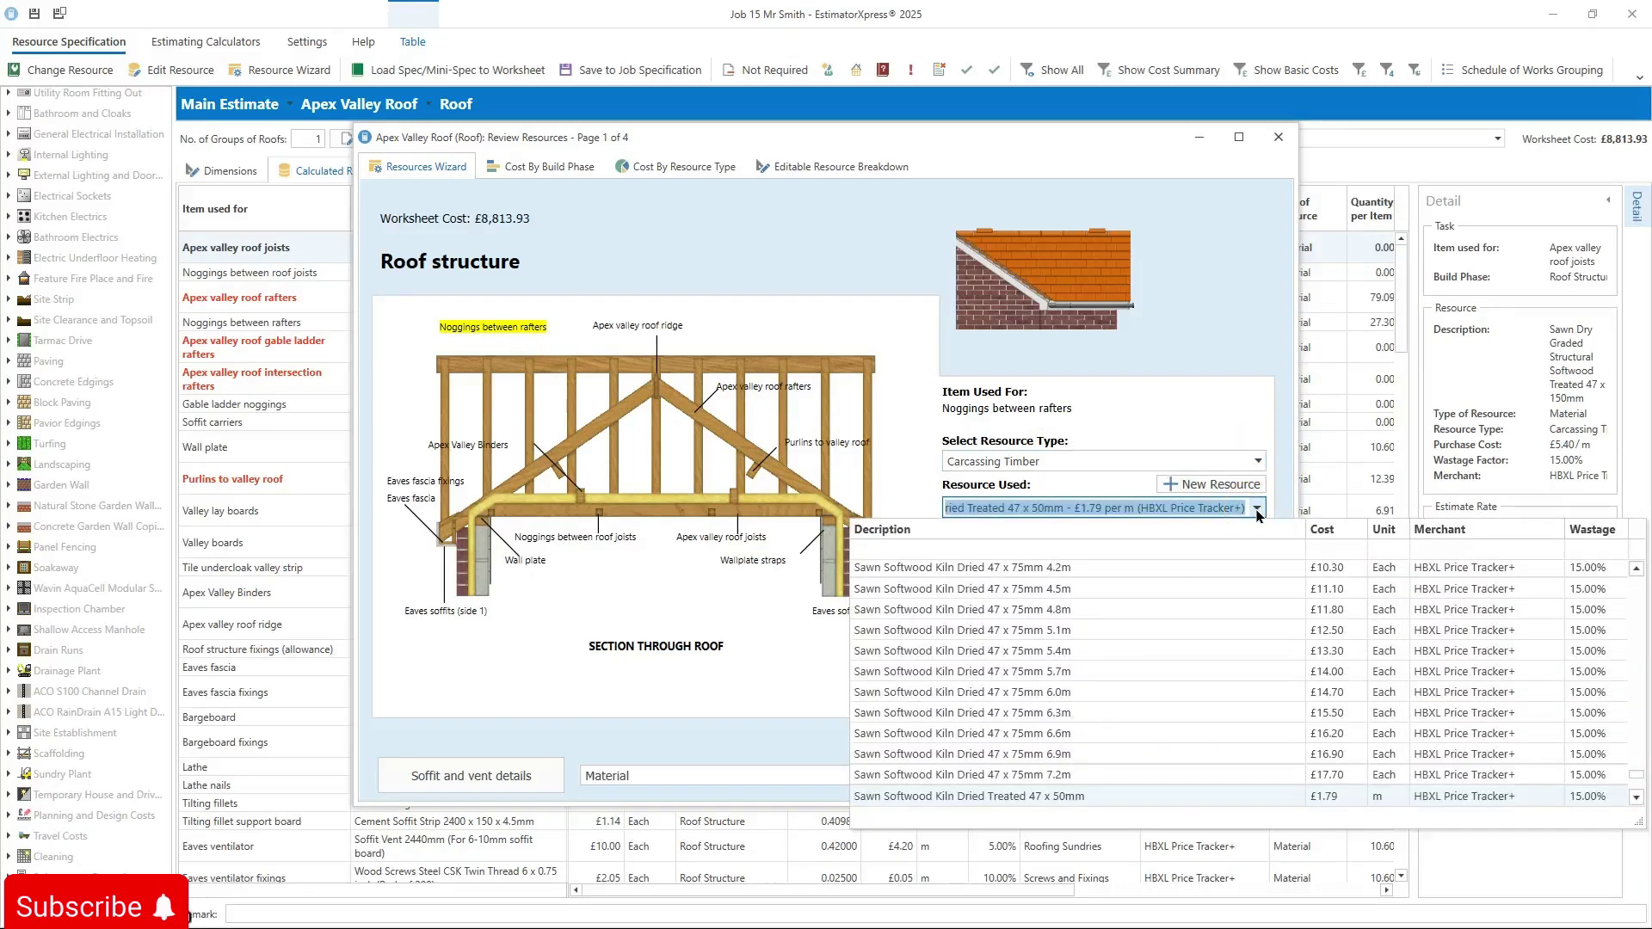
{"action": "left_click", "coordinate": [1252, 571]}
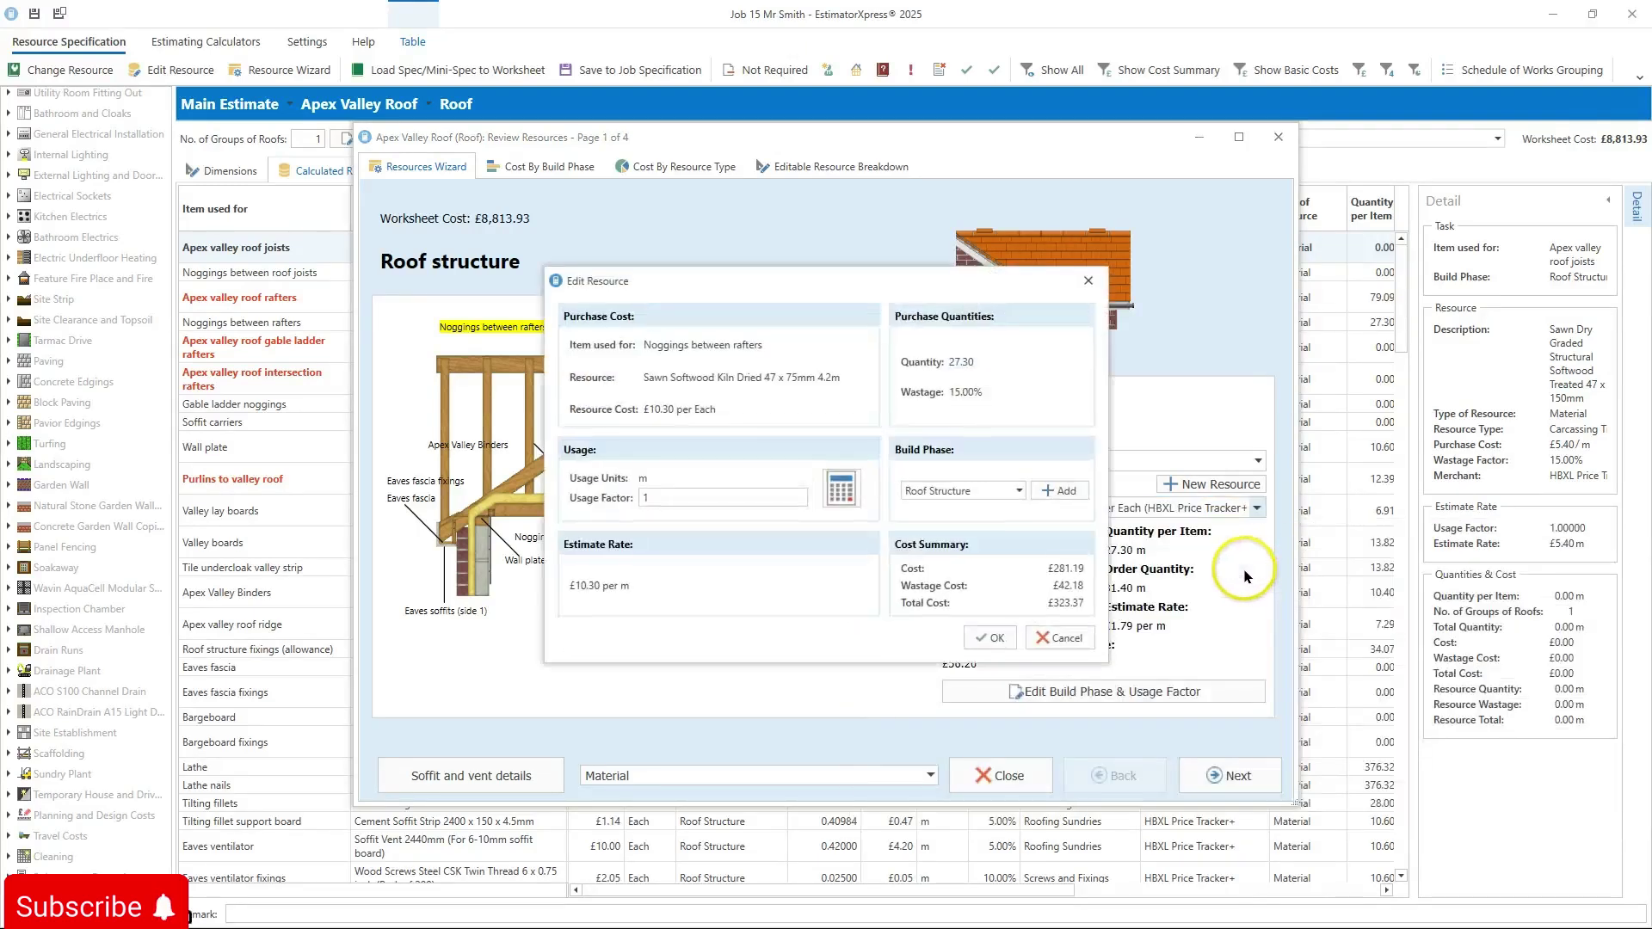
{"action": "left_click", "coordinate": [840, 489]}
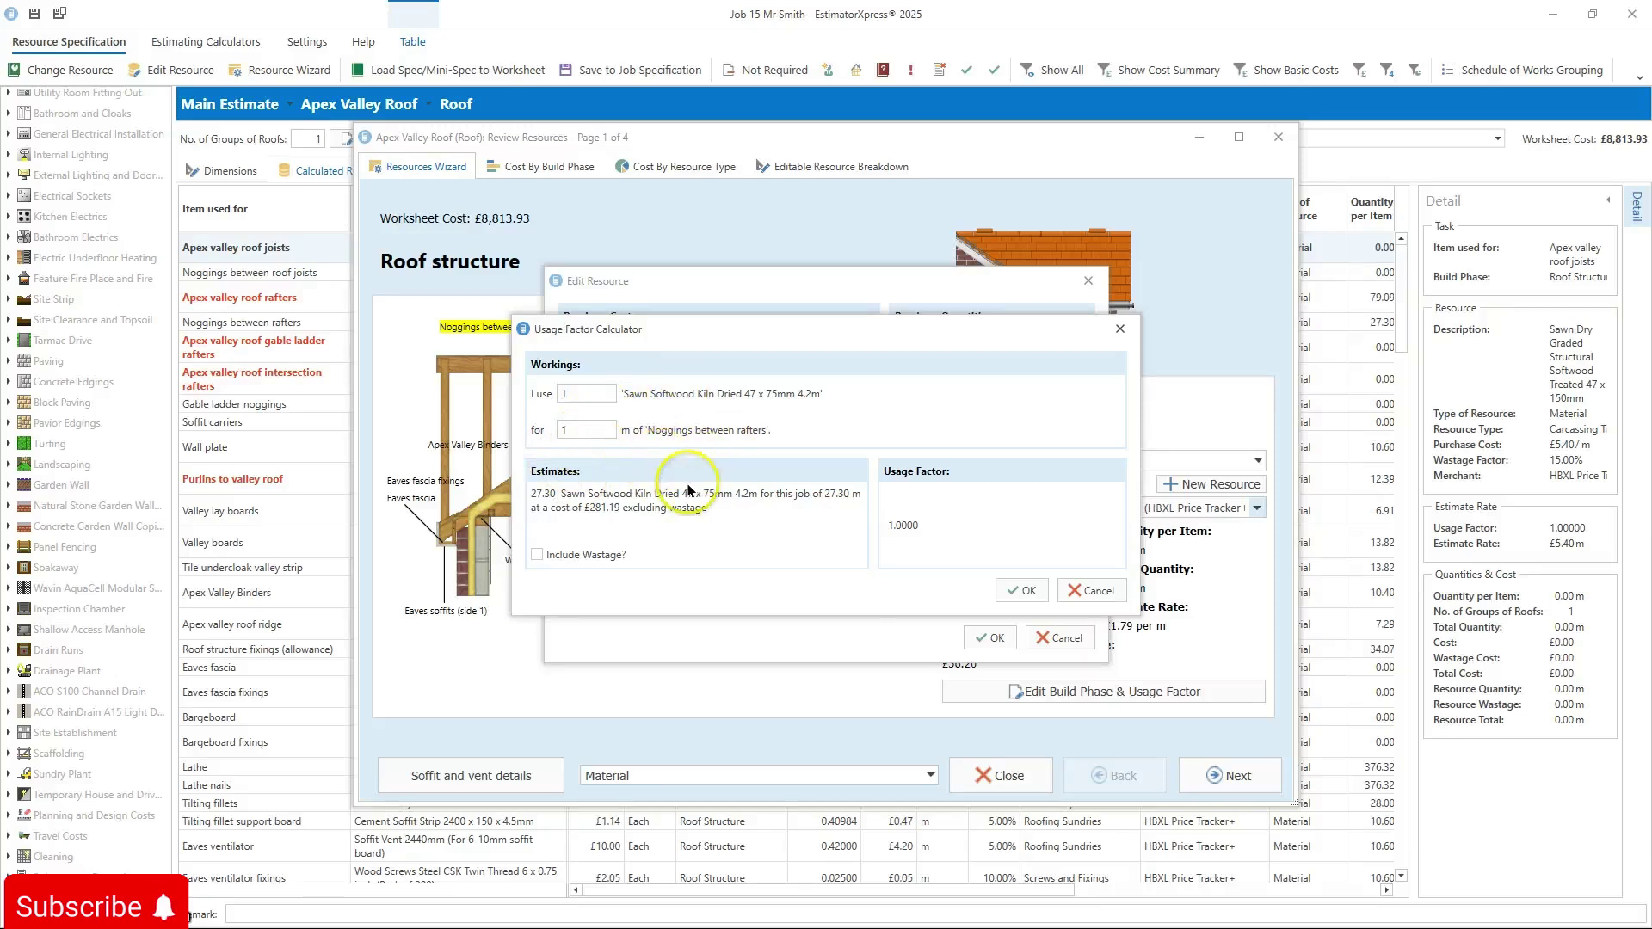
{"action": "left_click", "coordinate": [1023, 590]}
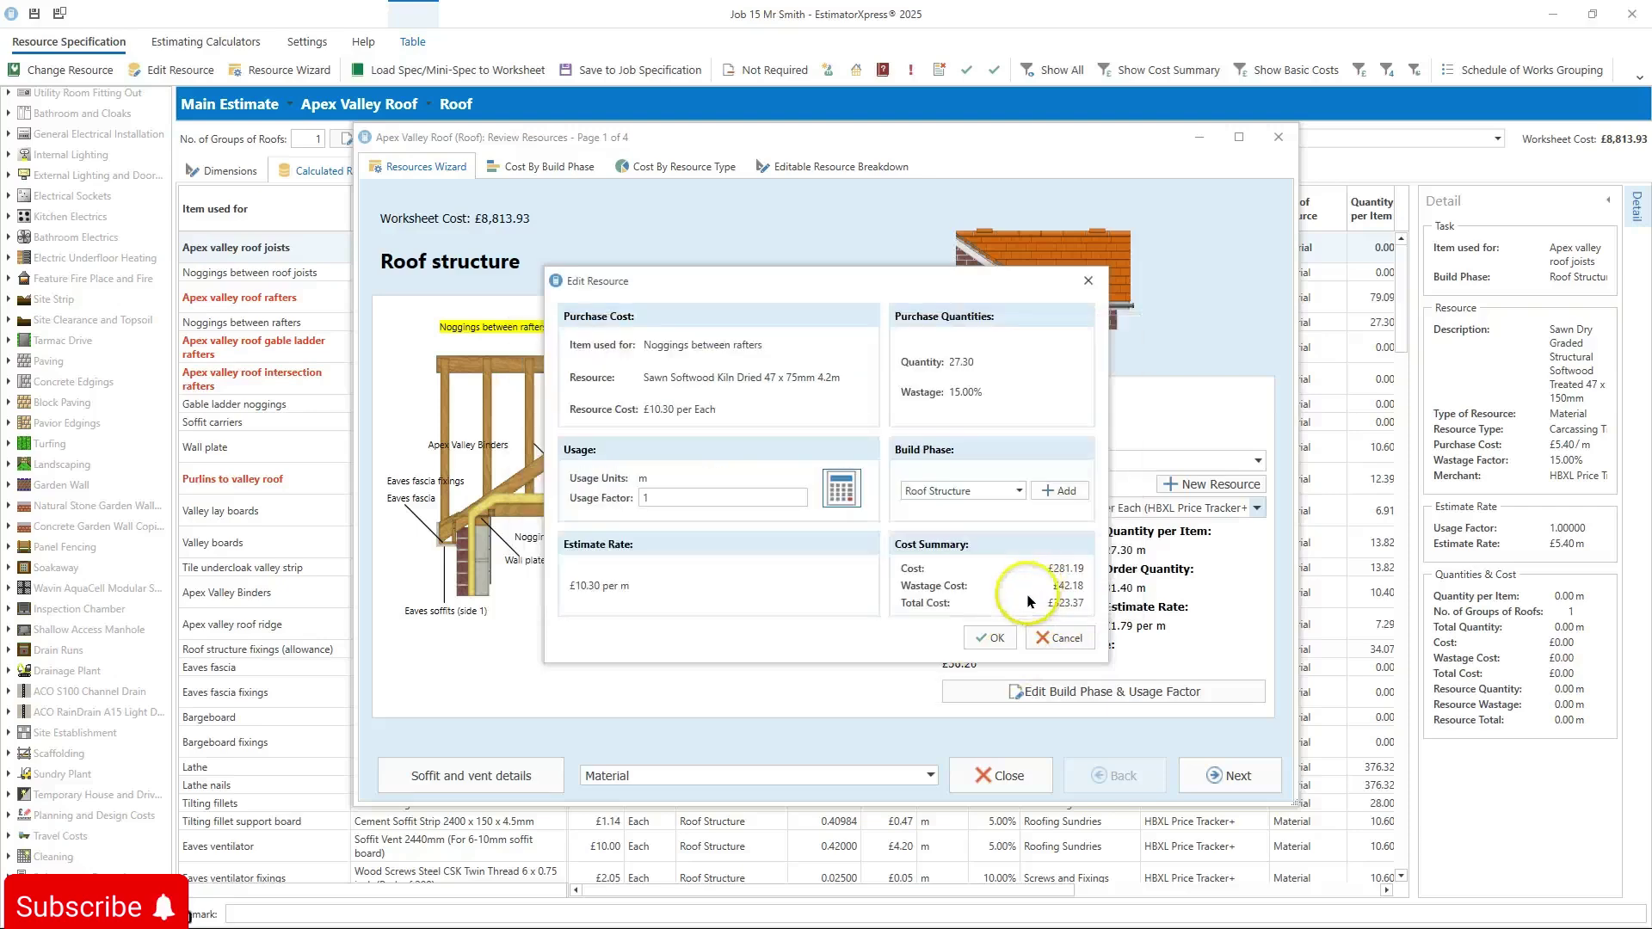
{"action": "left_click", "coordinate": [989, 637]}
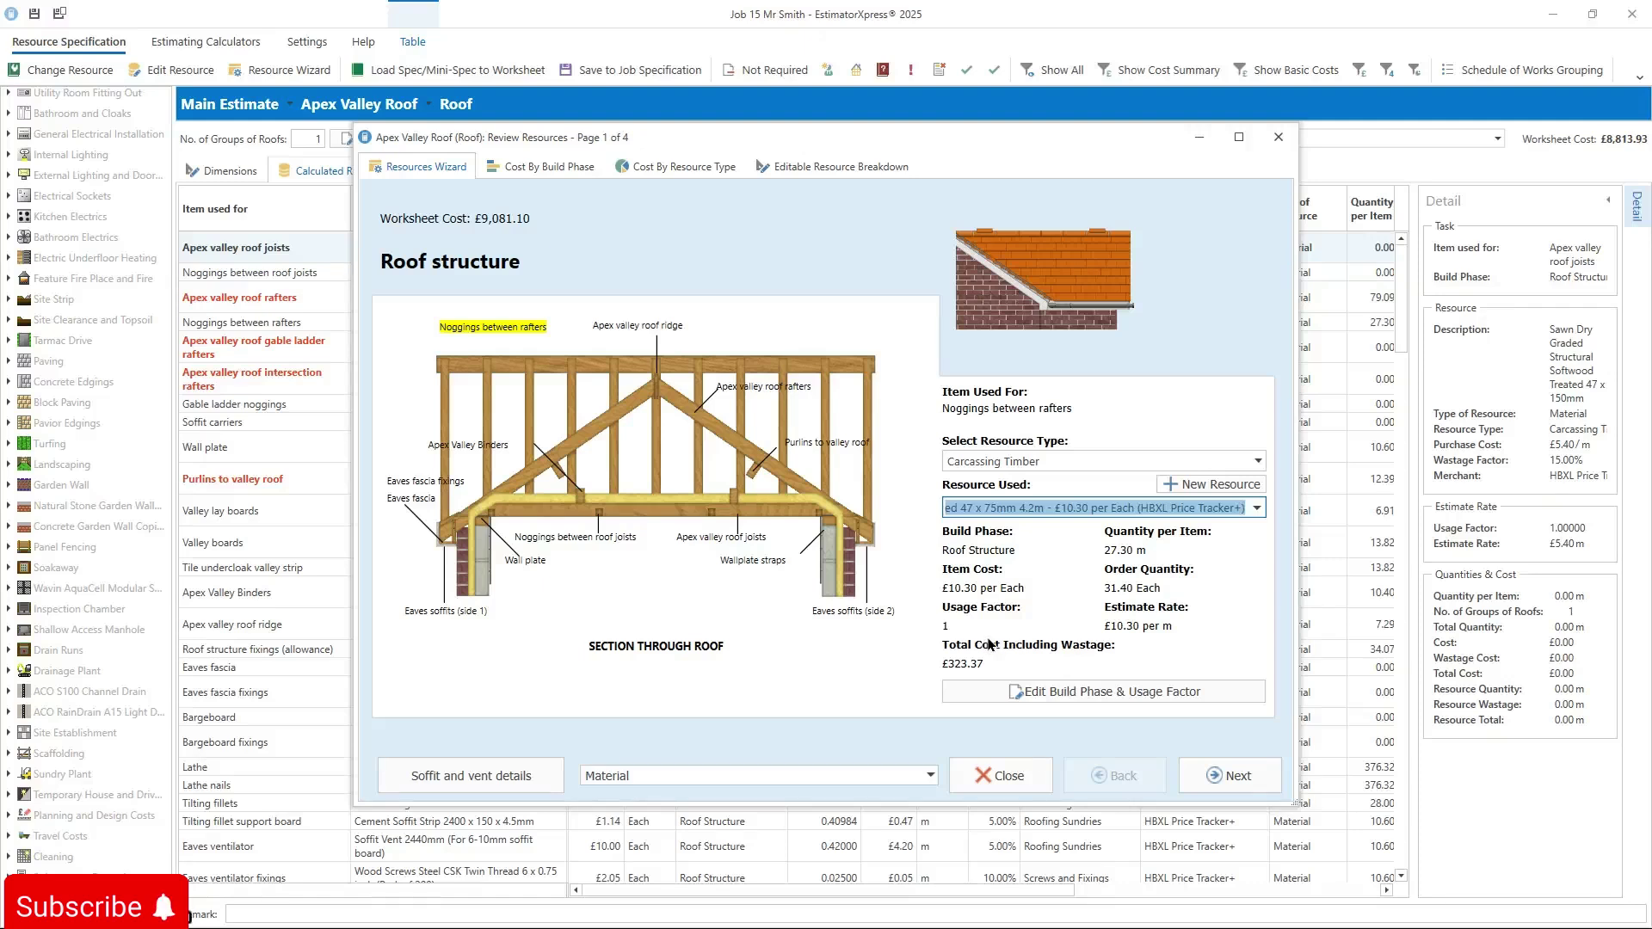
Switch the Roof structure resource review from Material to Labour, Plant, Subcontract & Sundry, view it and close the wizard
{"action": "left_click", "coordinate": [772, 777]}
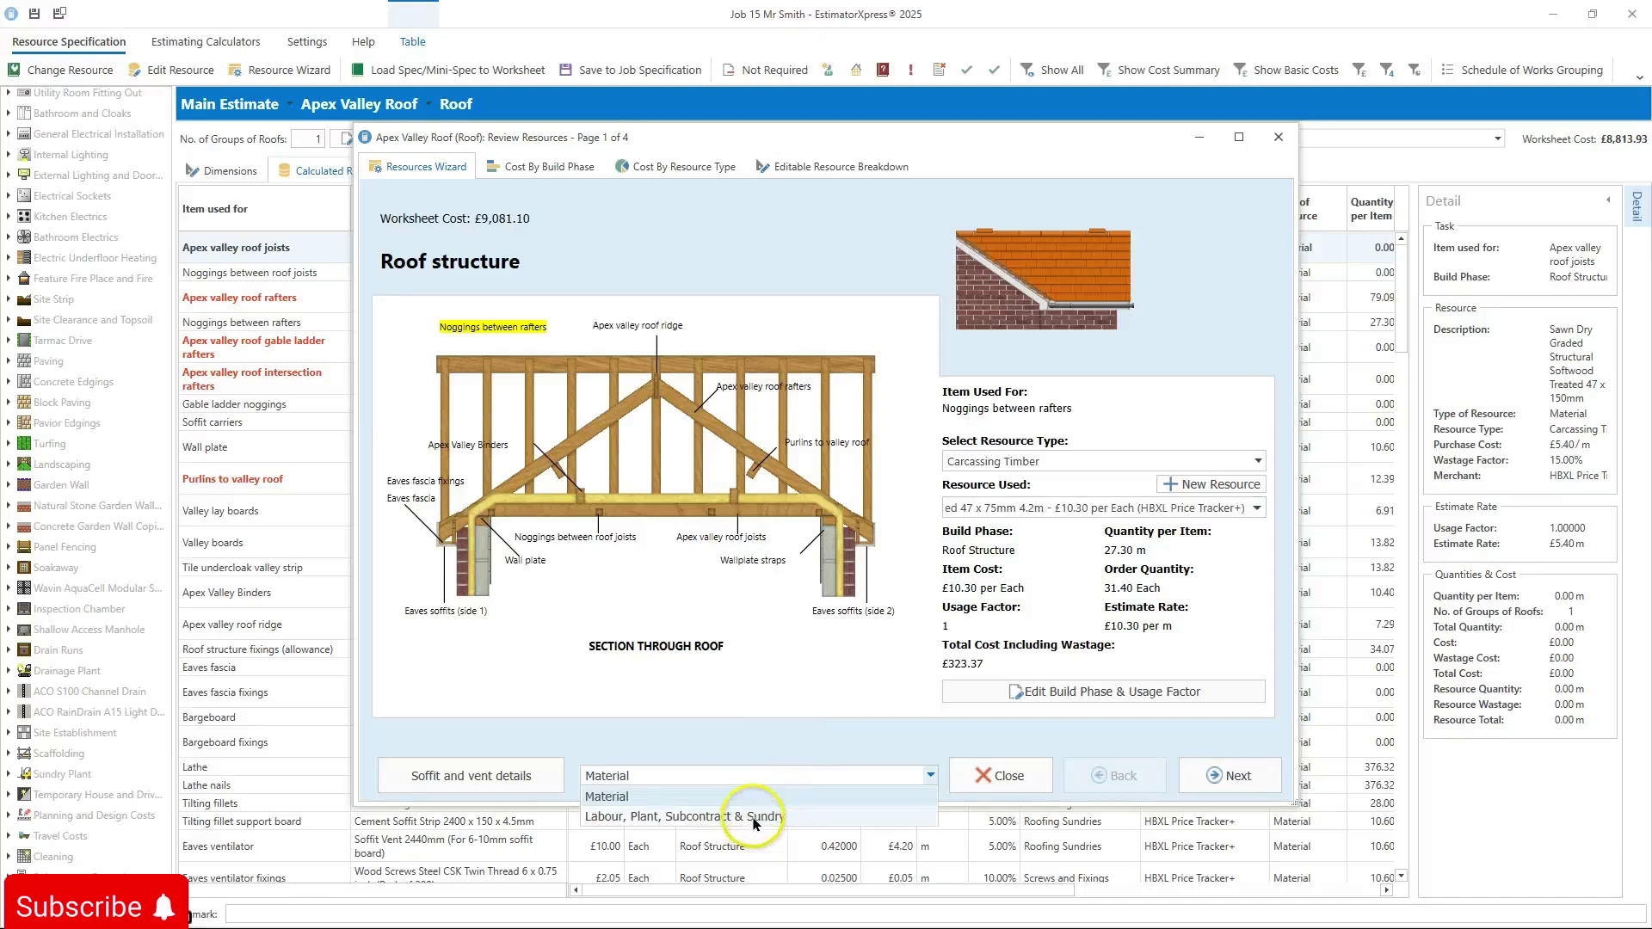
{"action": "left_click", "coordinate": [740, 797]}
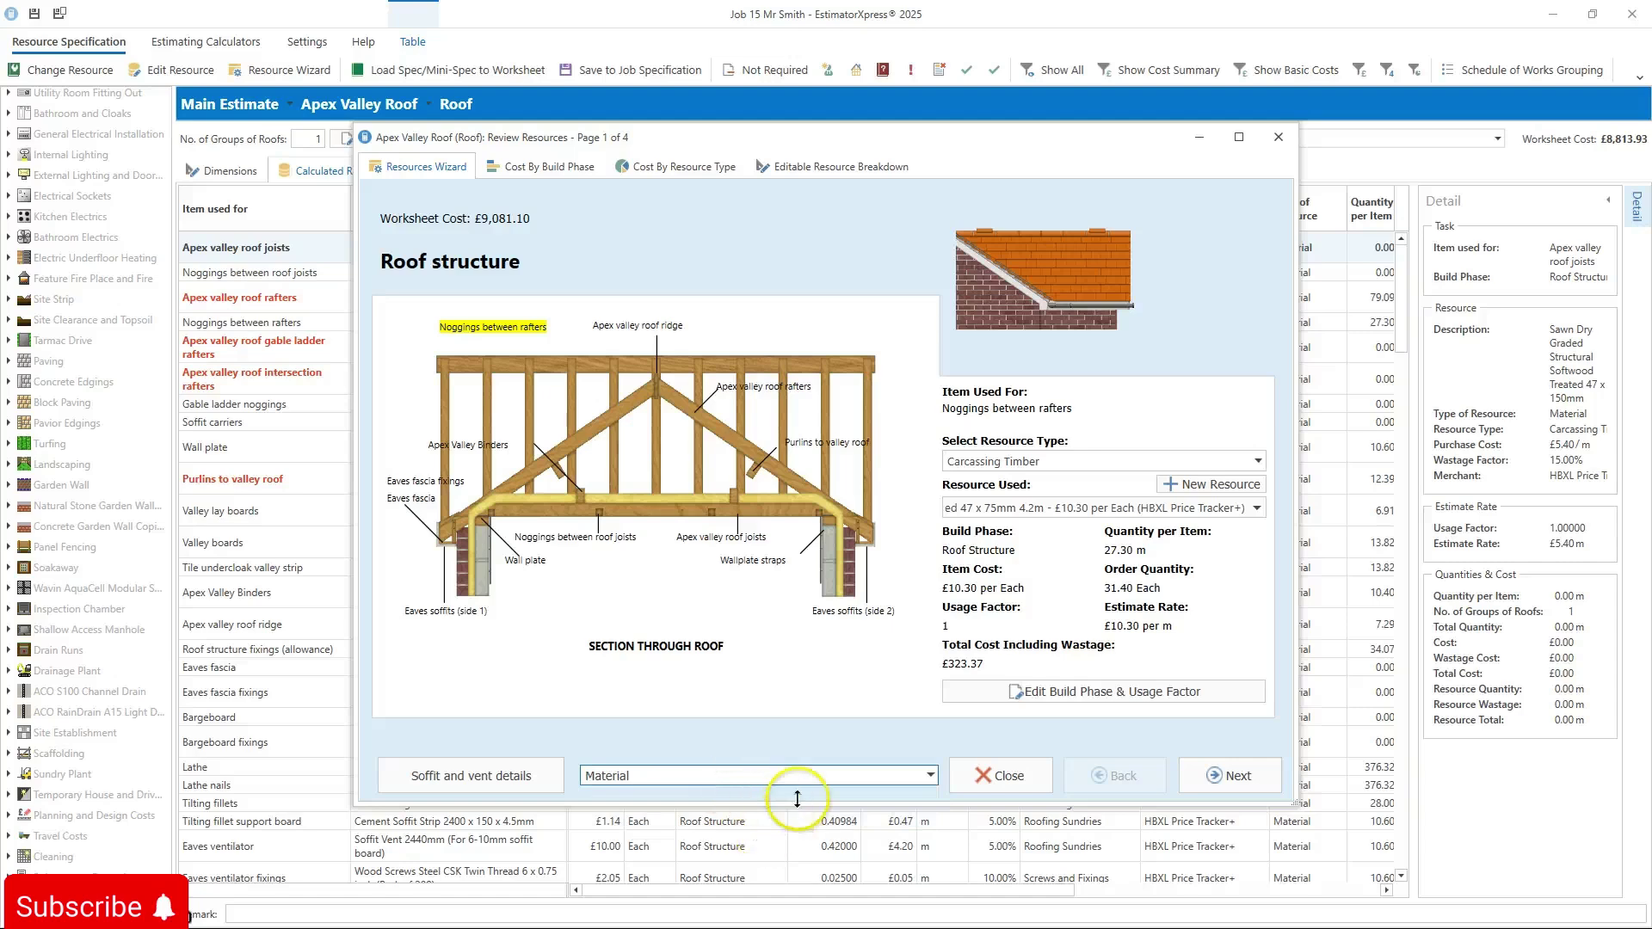
{"action": "left_click", "coordinate": [824, 784]}
{"action": "left_click", "coordinate": [854, 824]}
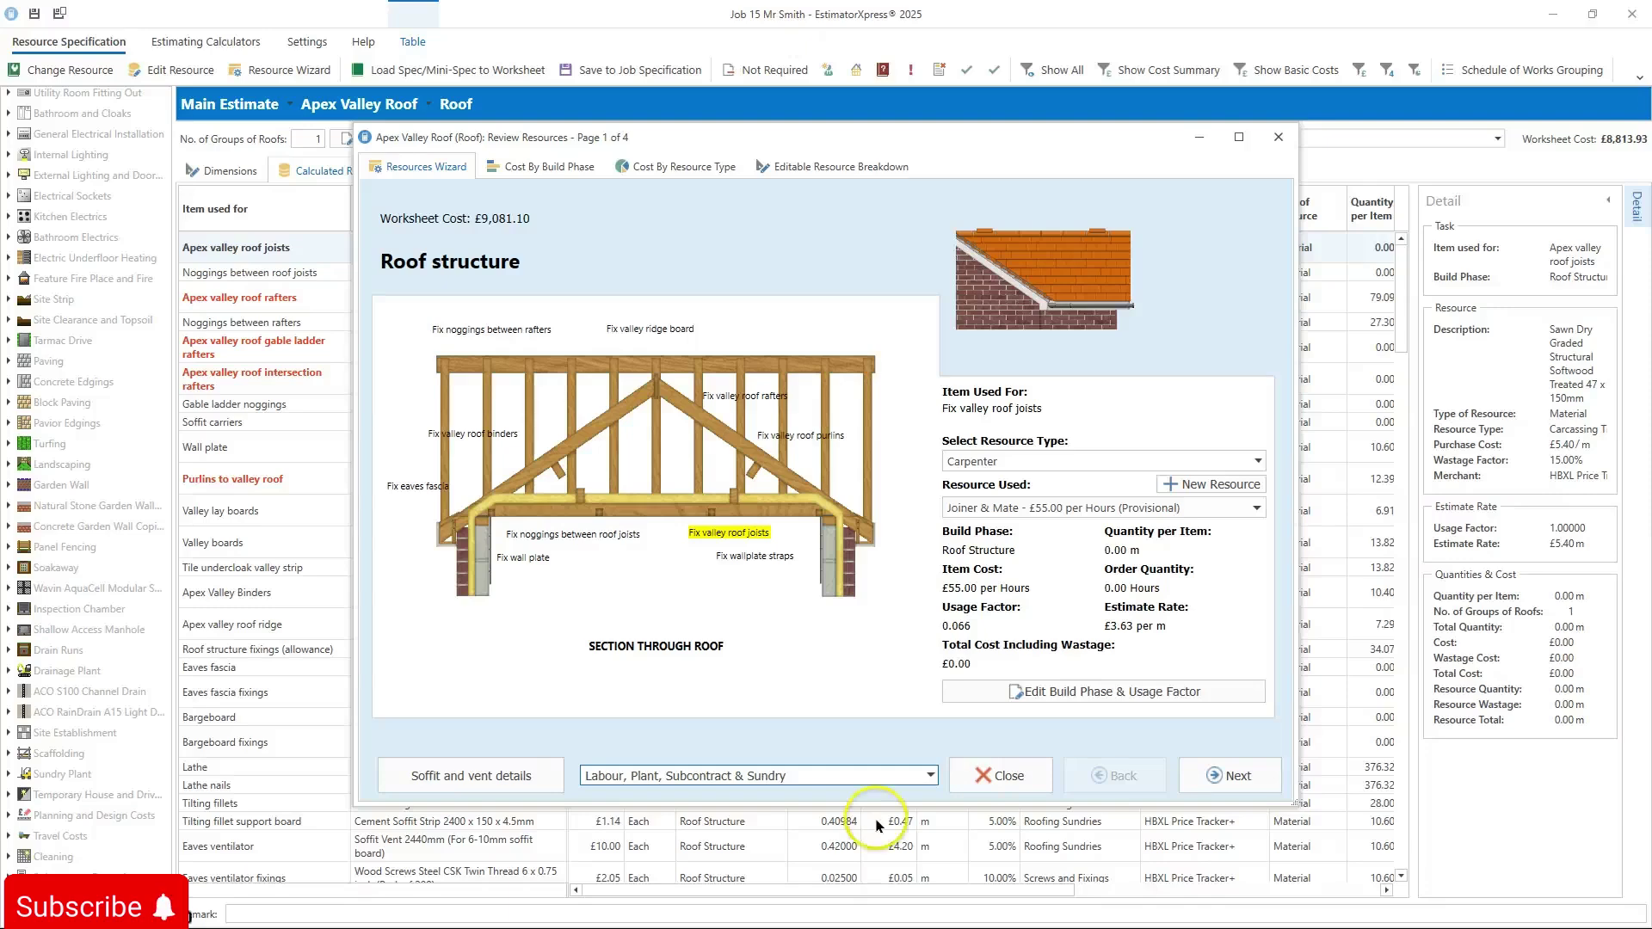
{"action": "left_click", "coordinate": [989, 779]}
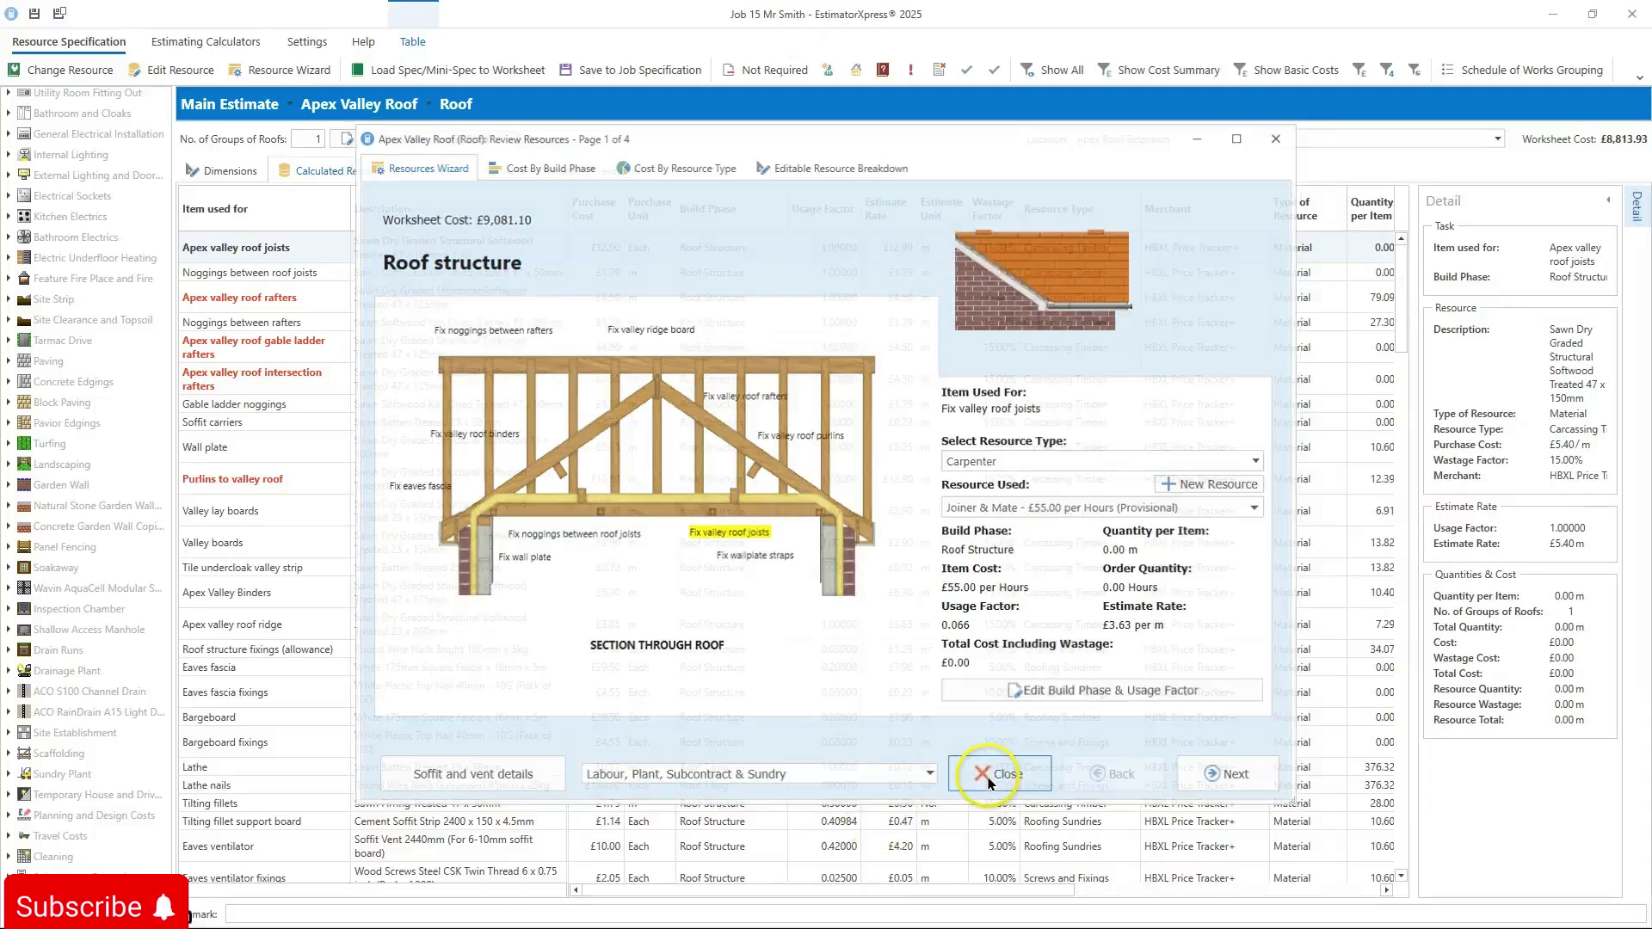